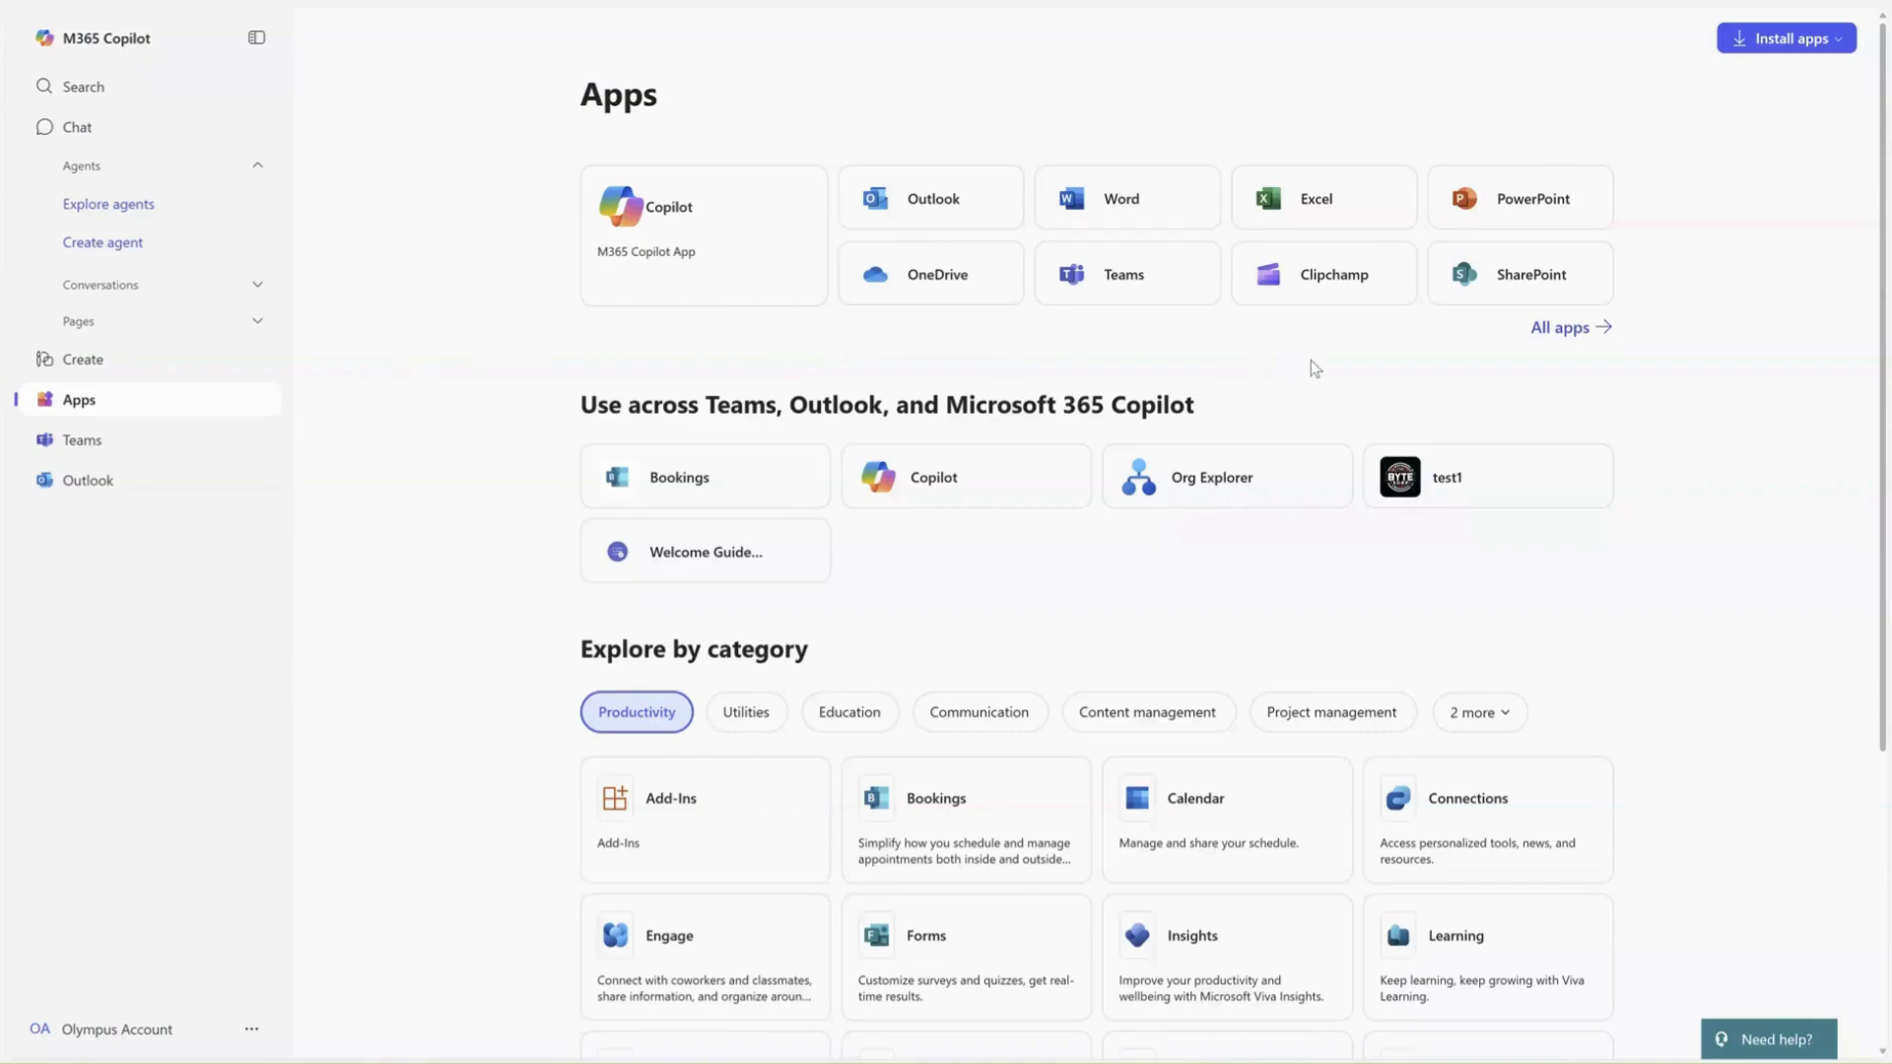
- Show the full list of available apps and switch to Planner
click(1558, 331)
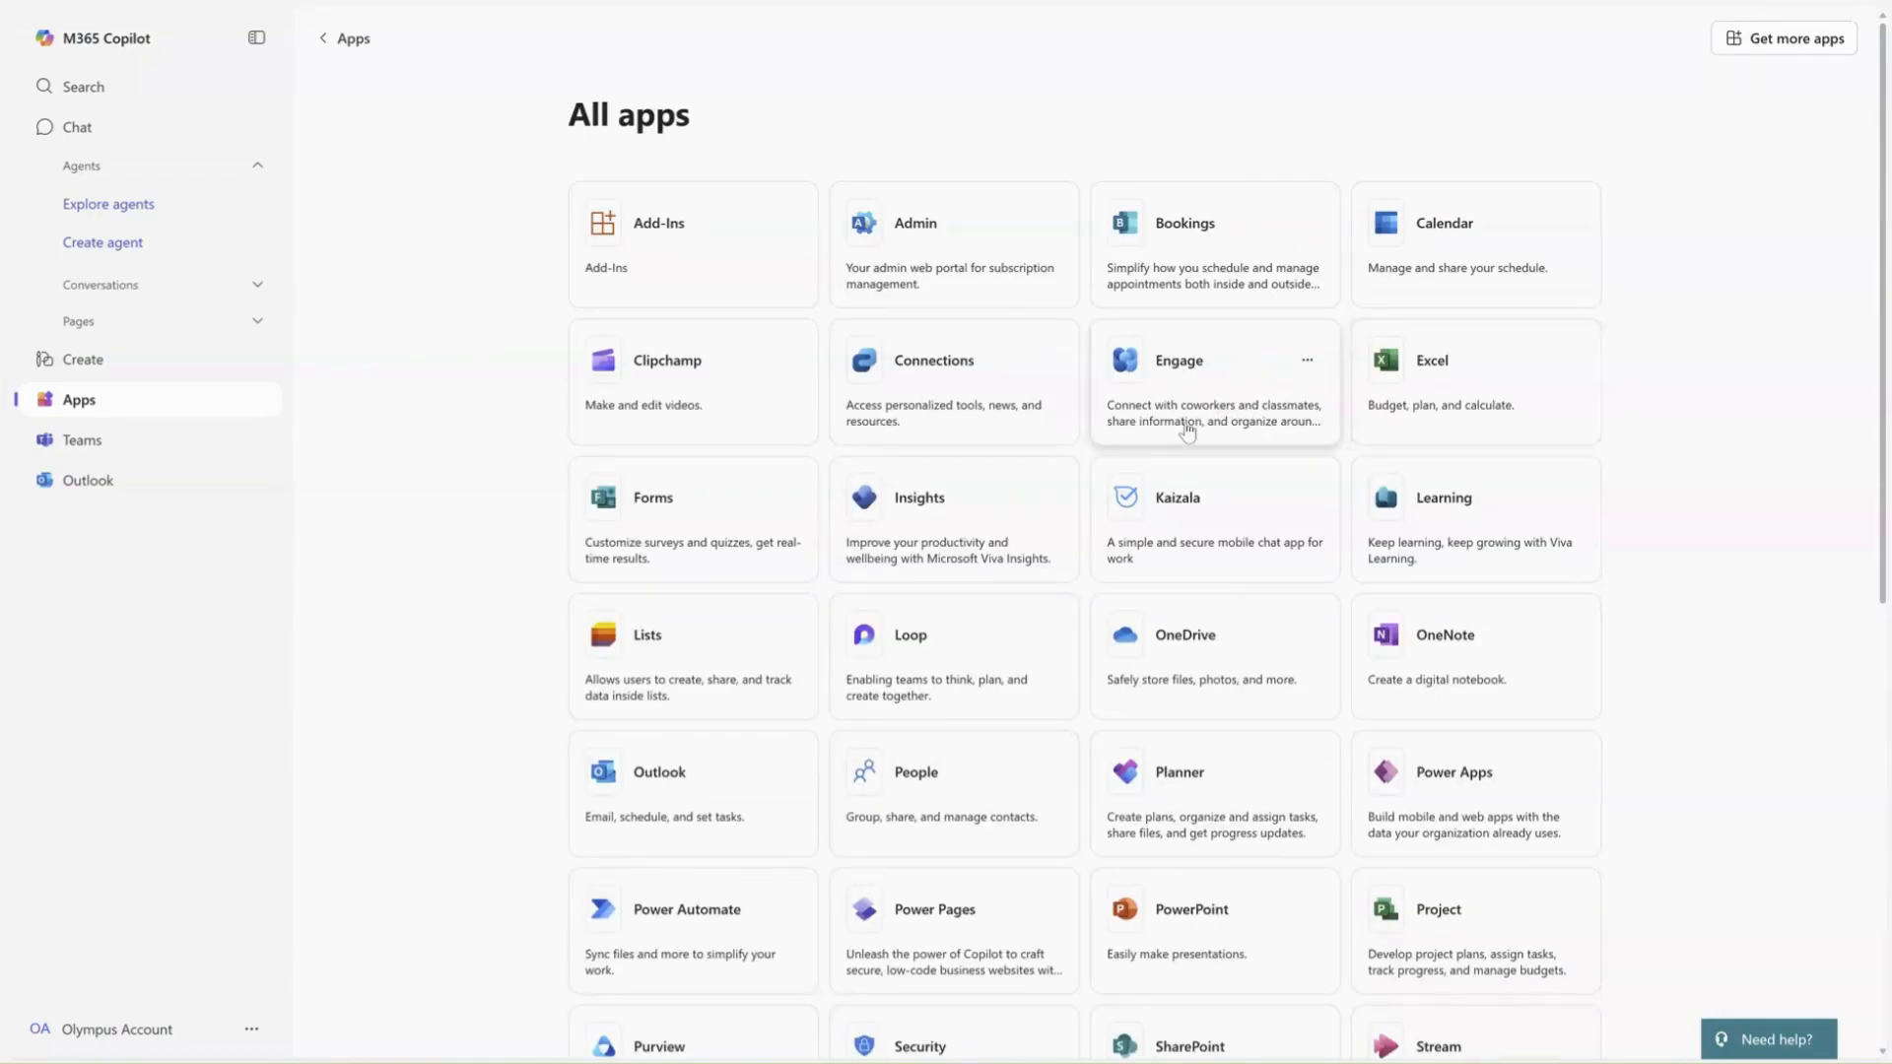
scroll(1182, 430, down, 1)
scroll(1182, 430, down, 1)
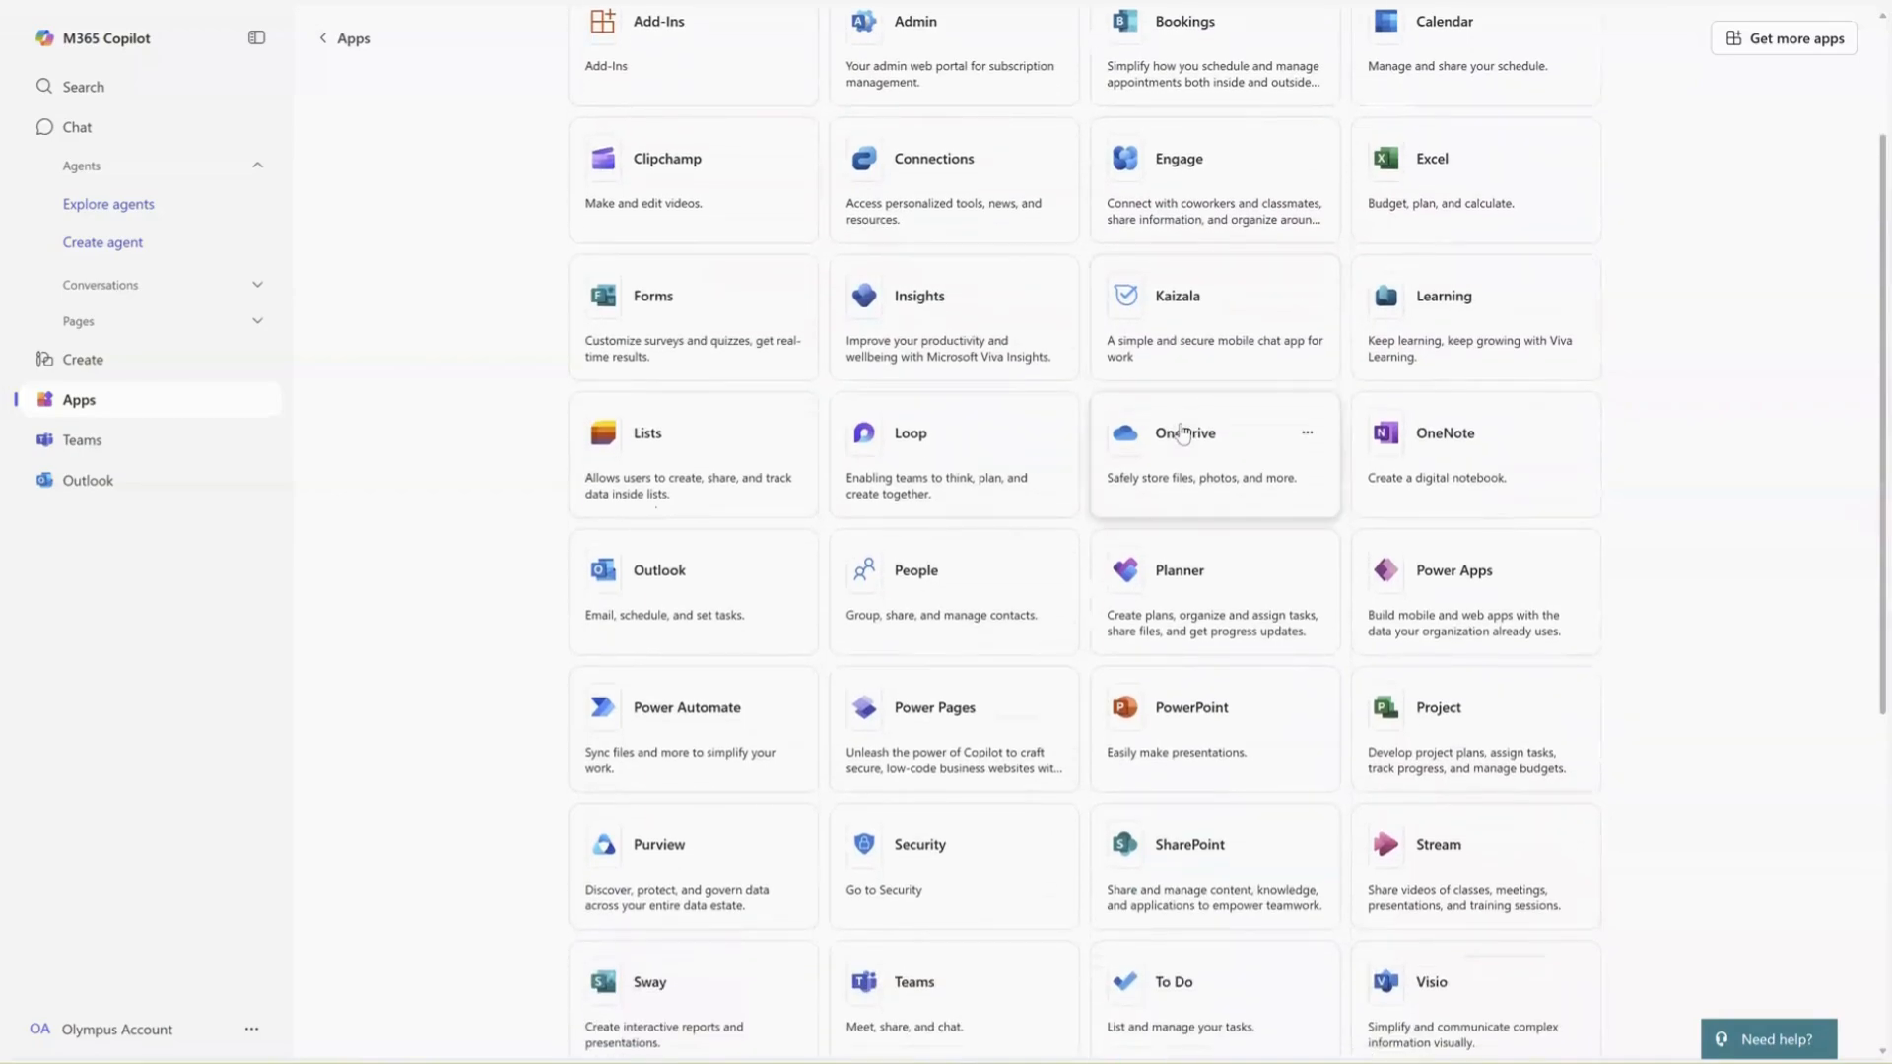
click(1193, 591)
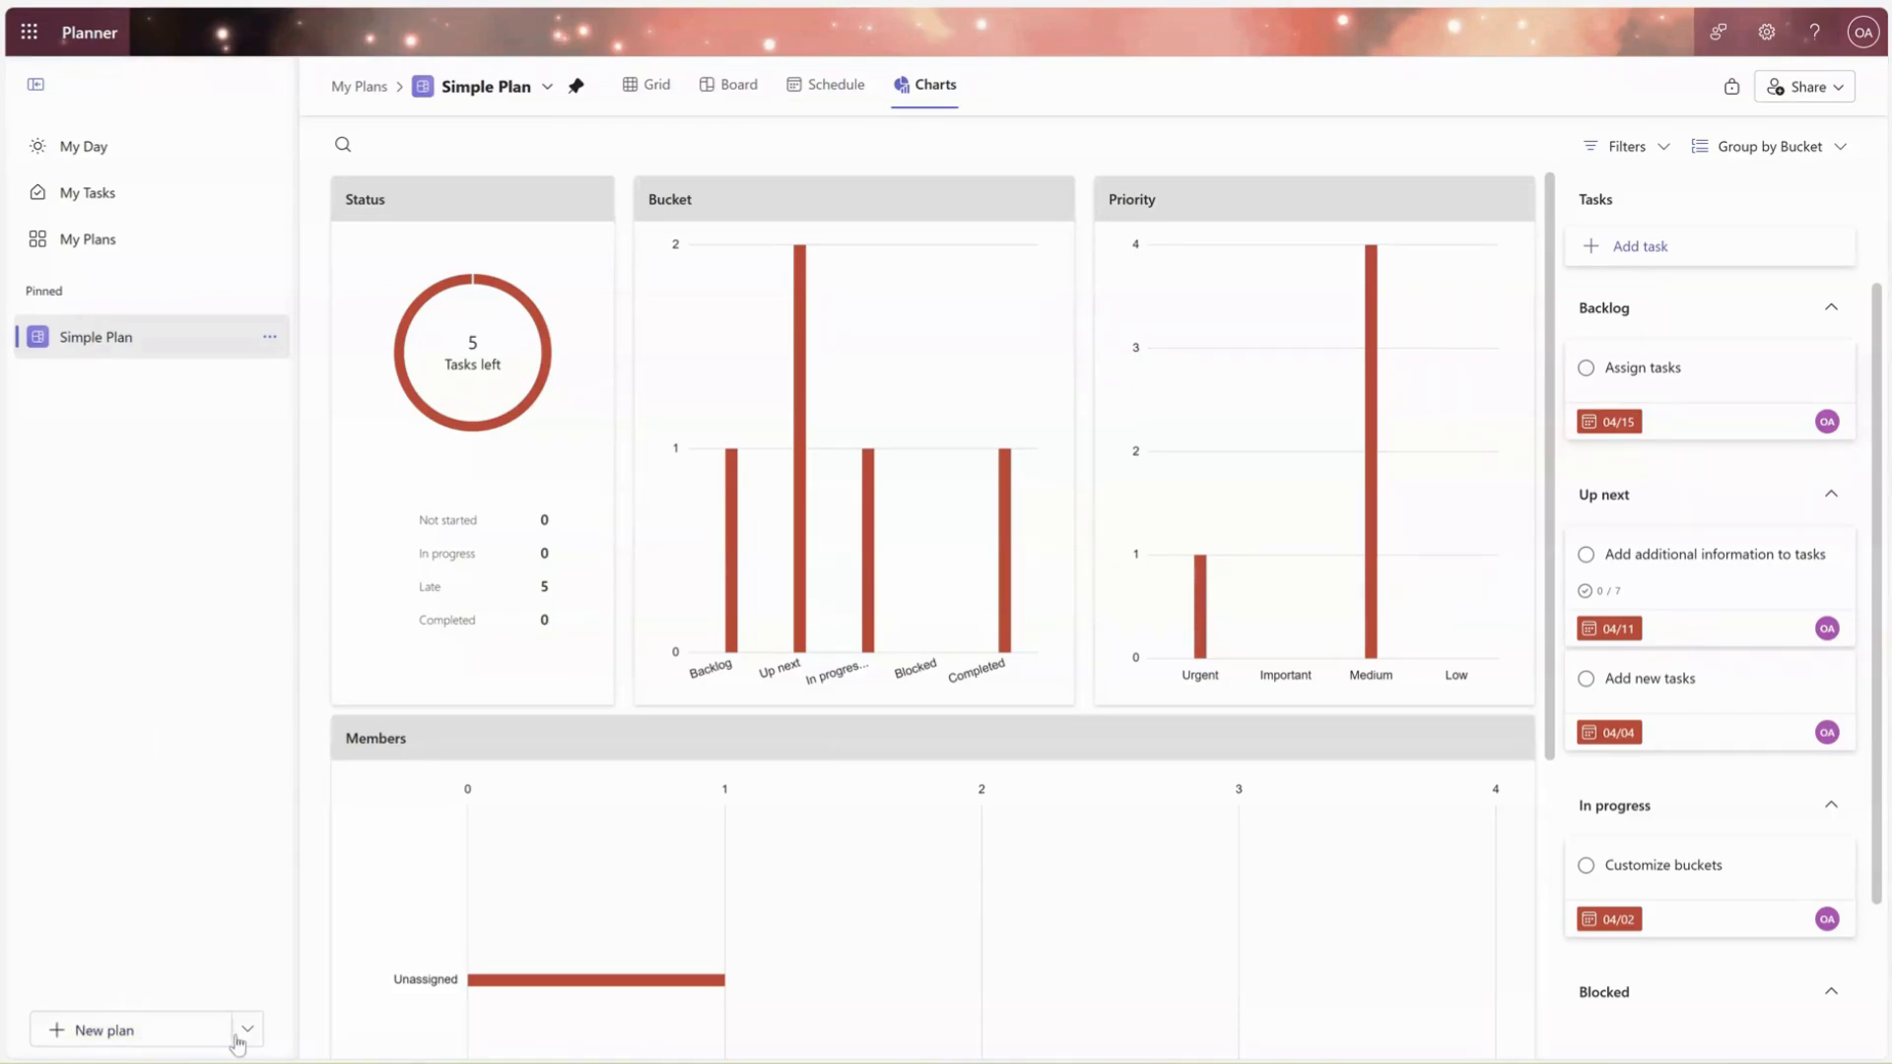
- Create a basic plan from scratch named test, add it to the pinned plans, and dismiss the sharing tip
click(241, 1037)
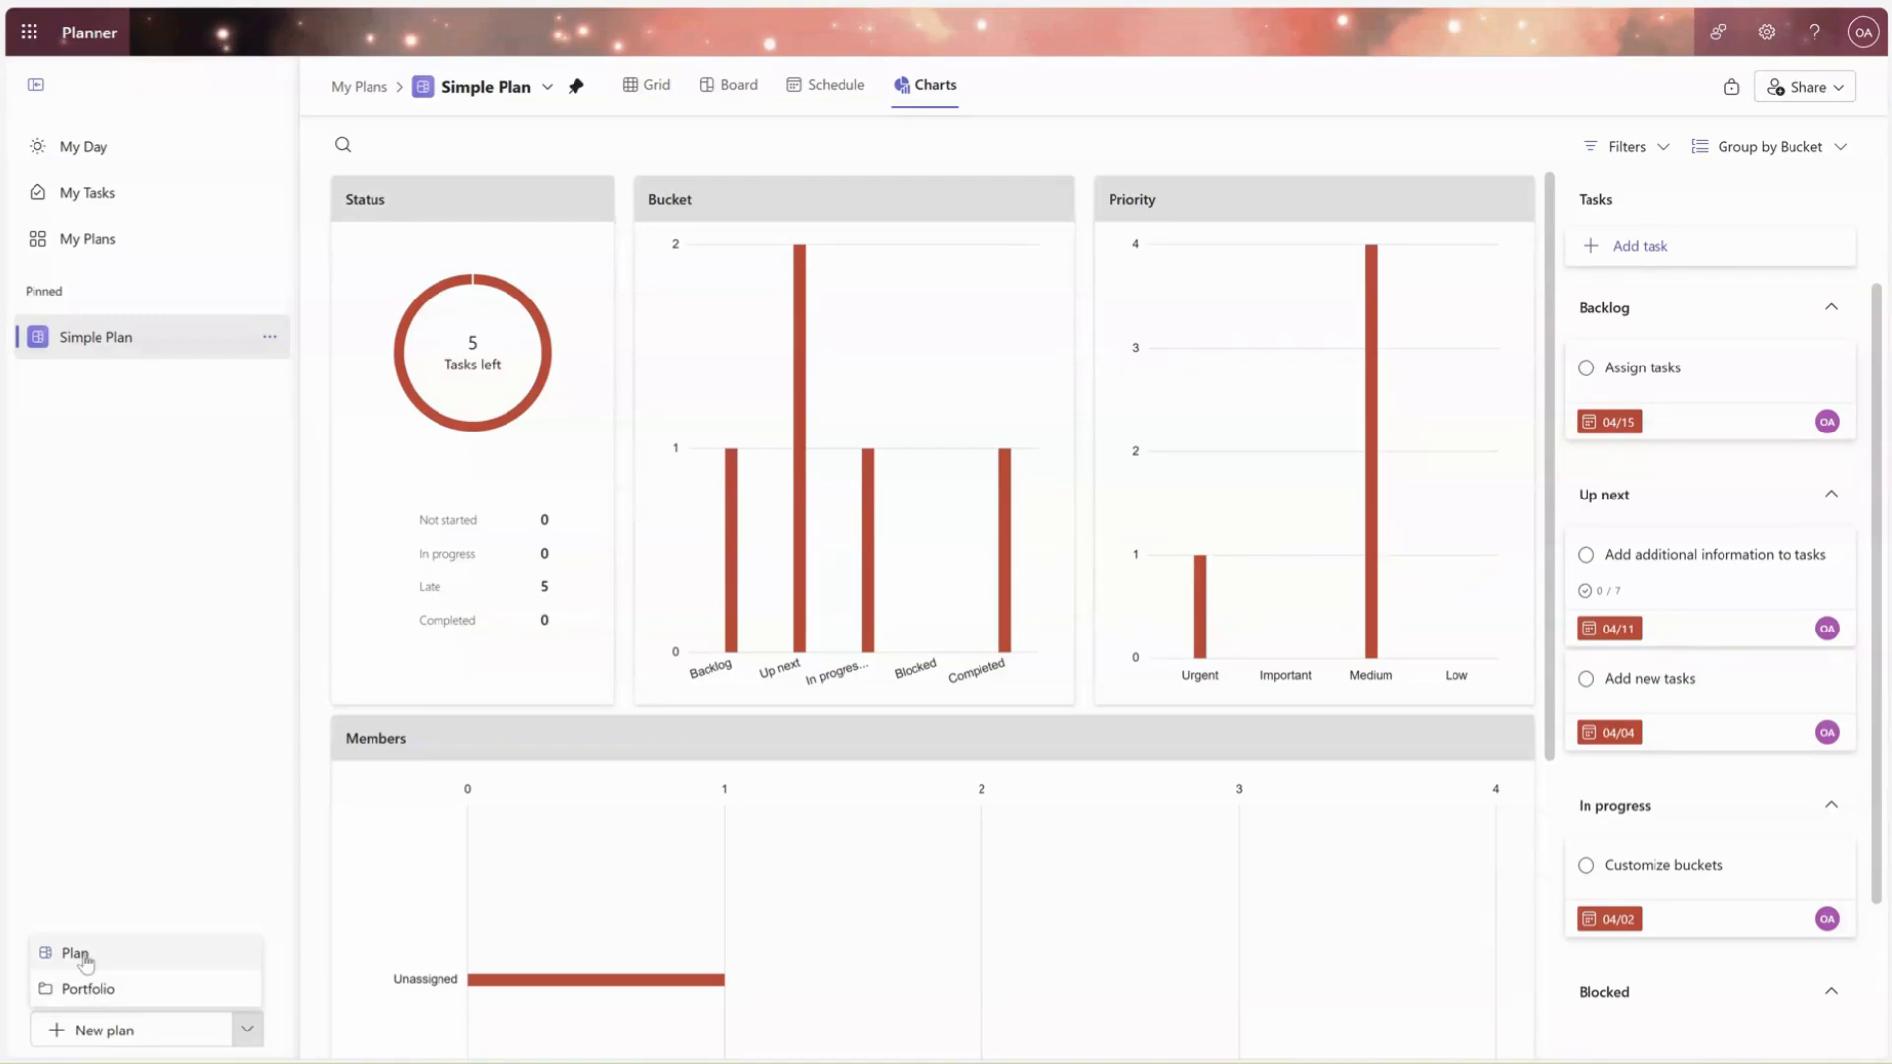
click(83, 955)
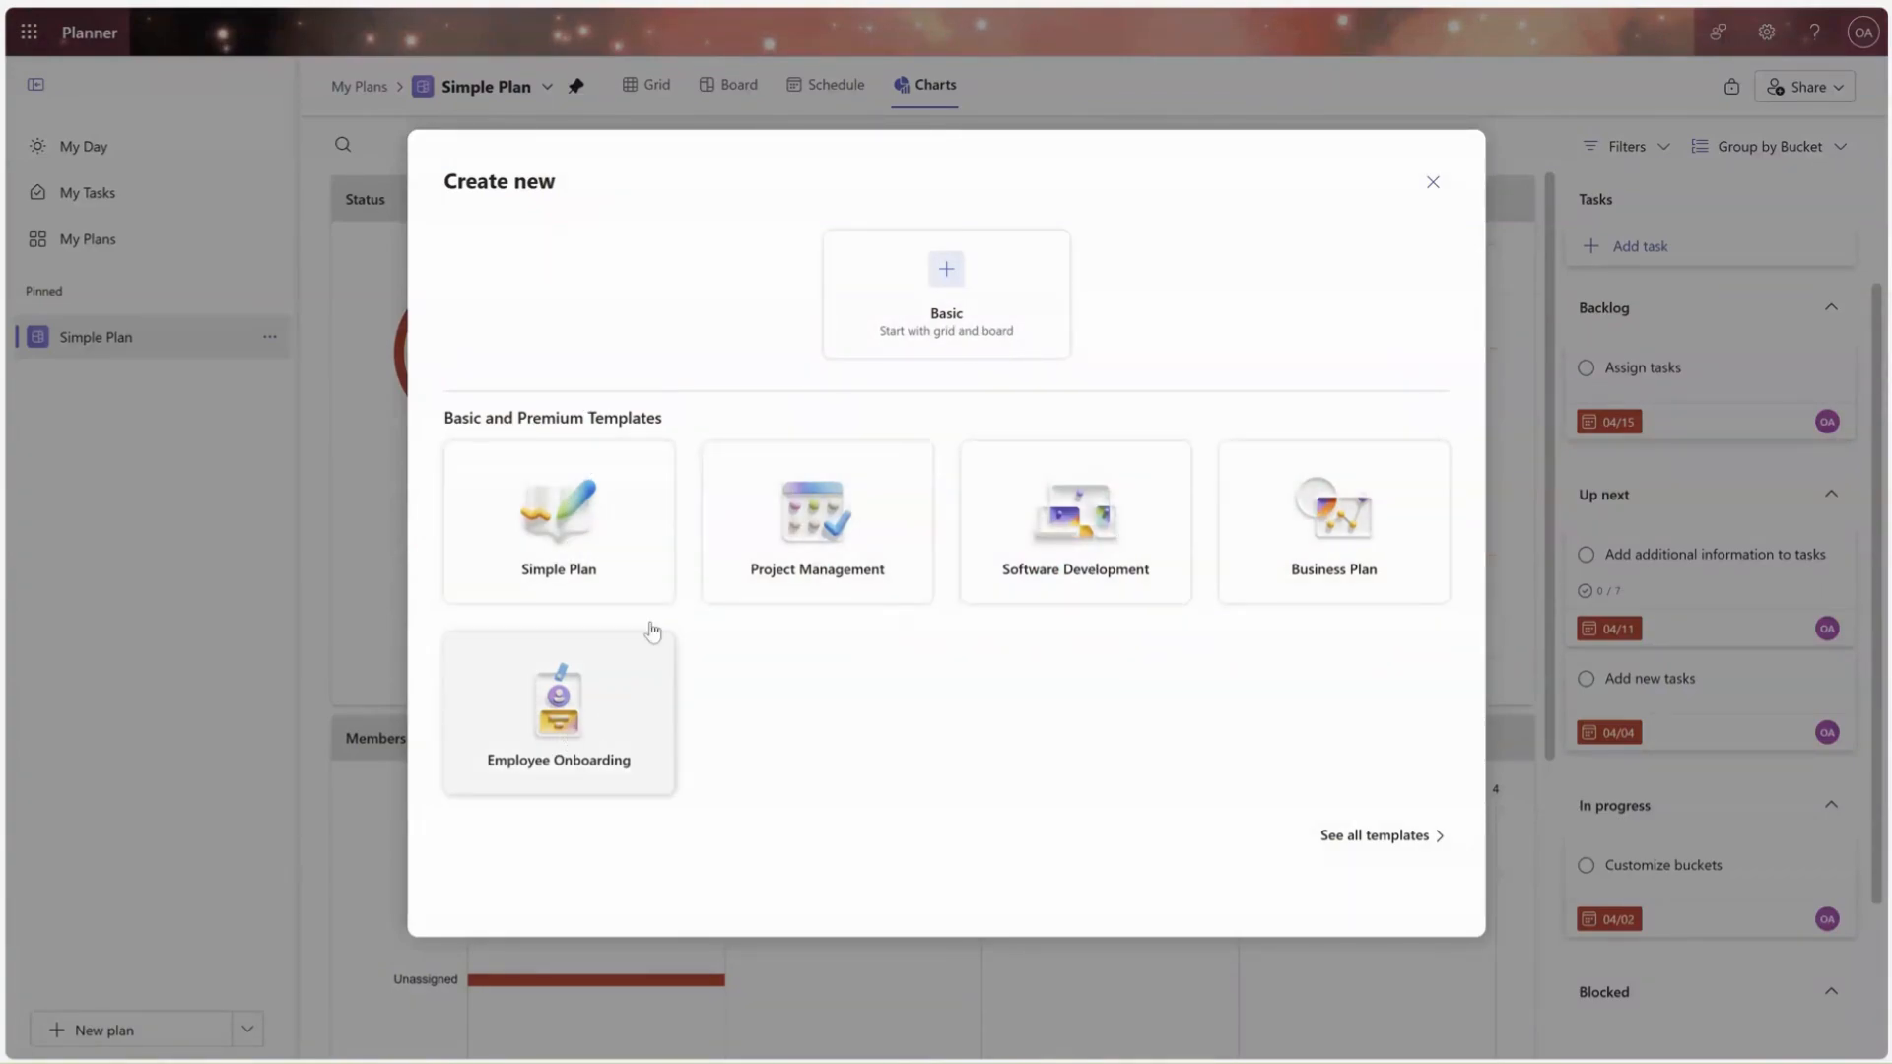
click(952, 273)
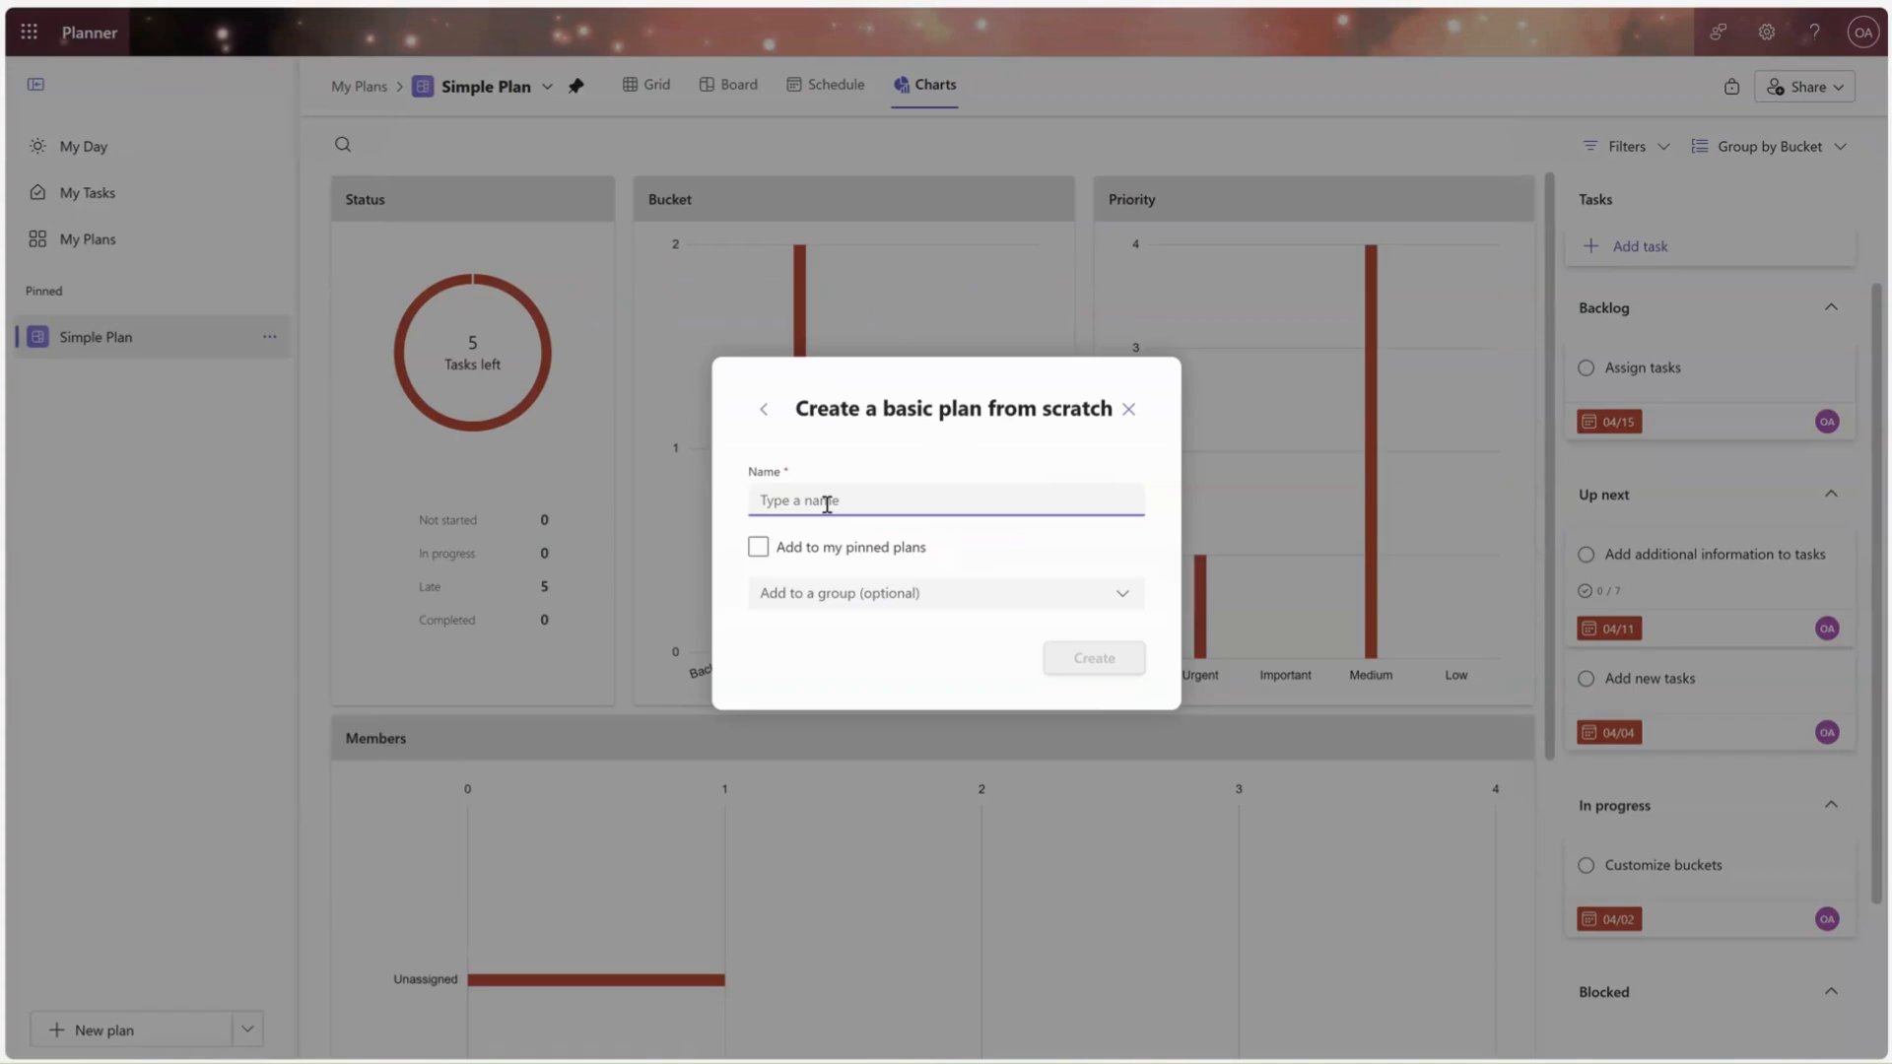
text(test)
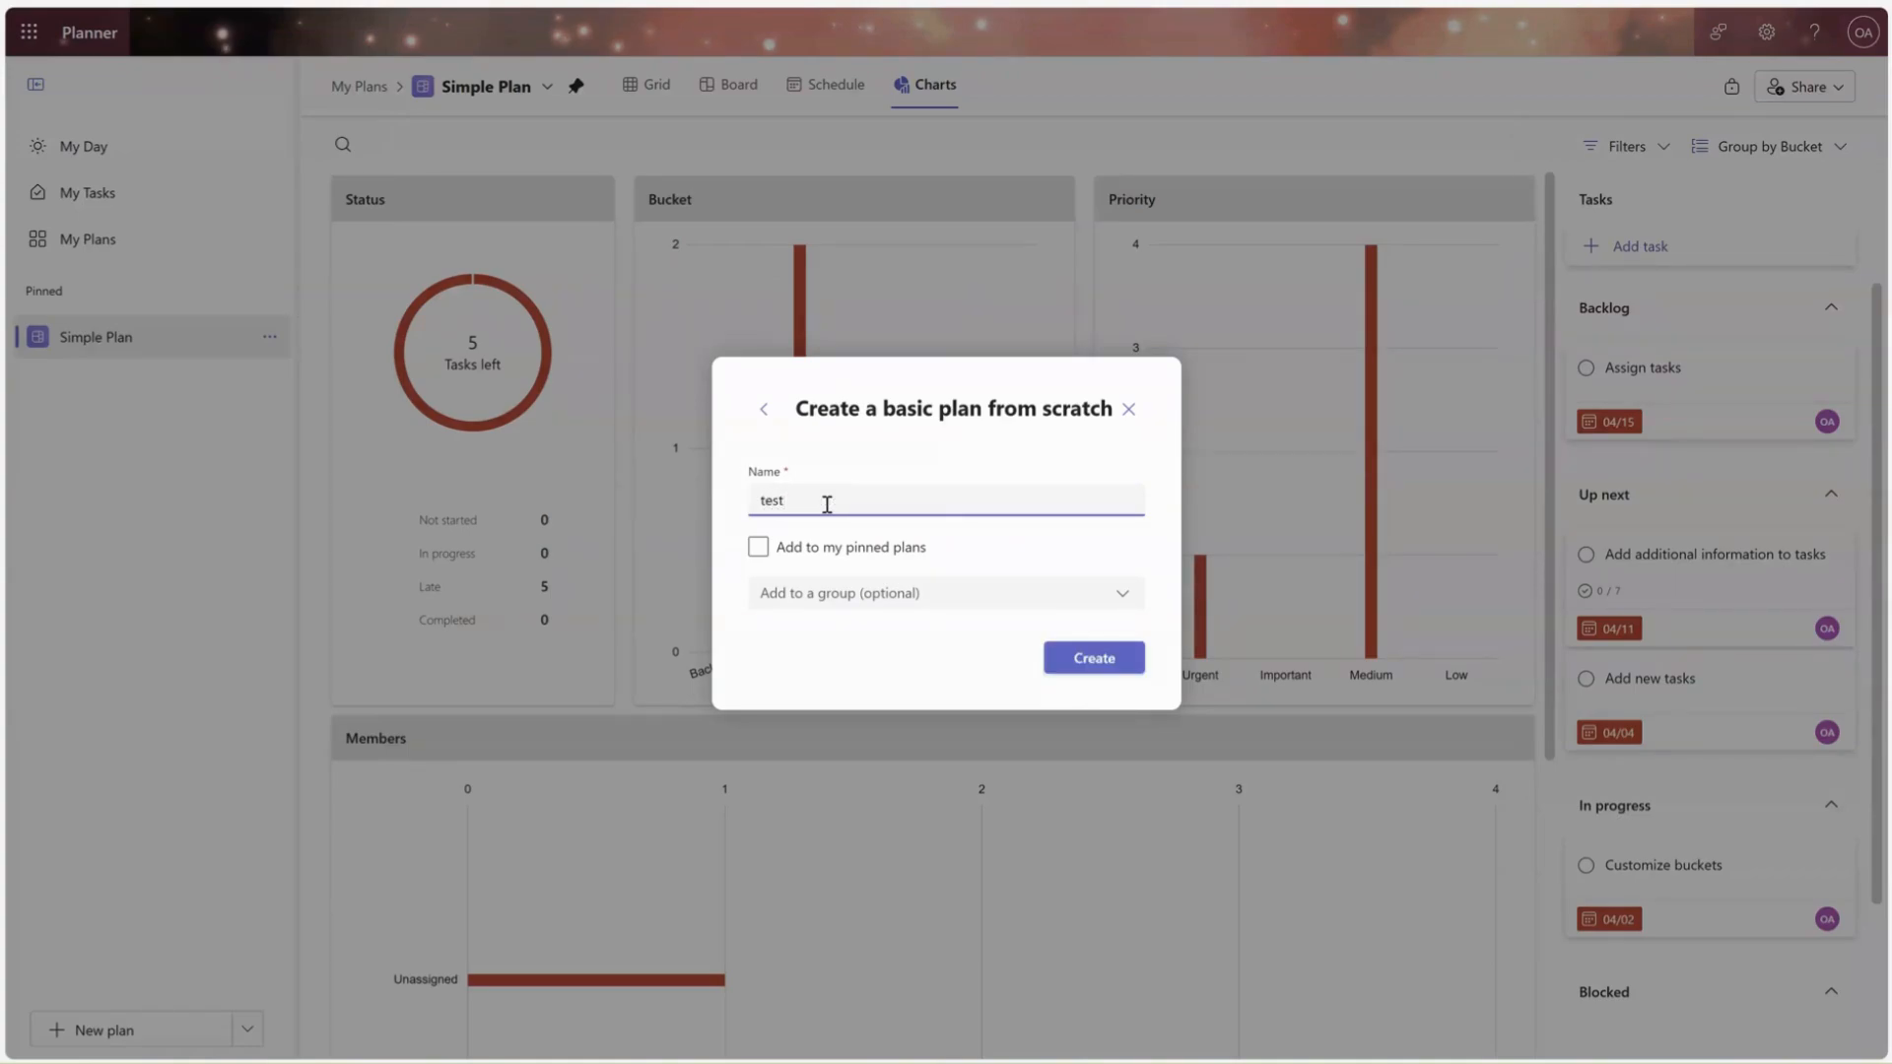
click(757, 549)
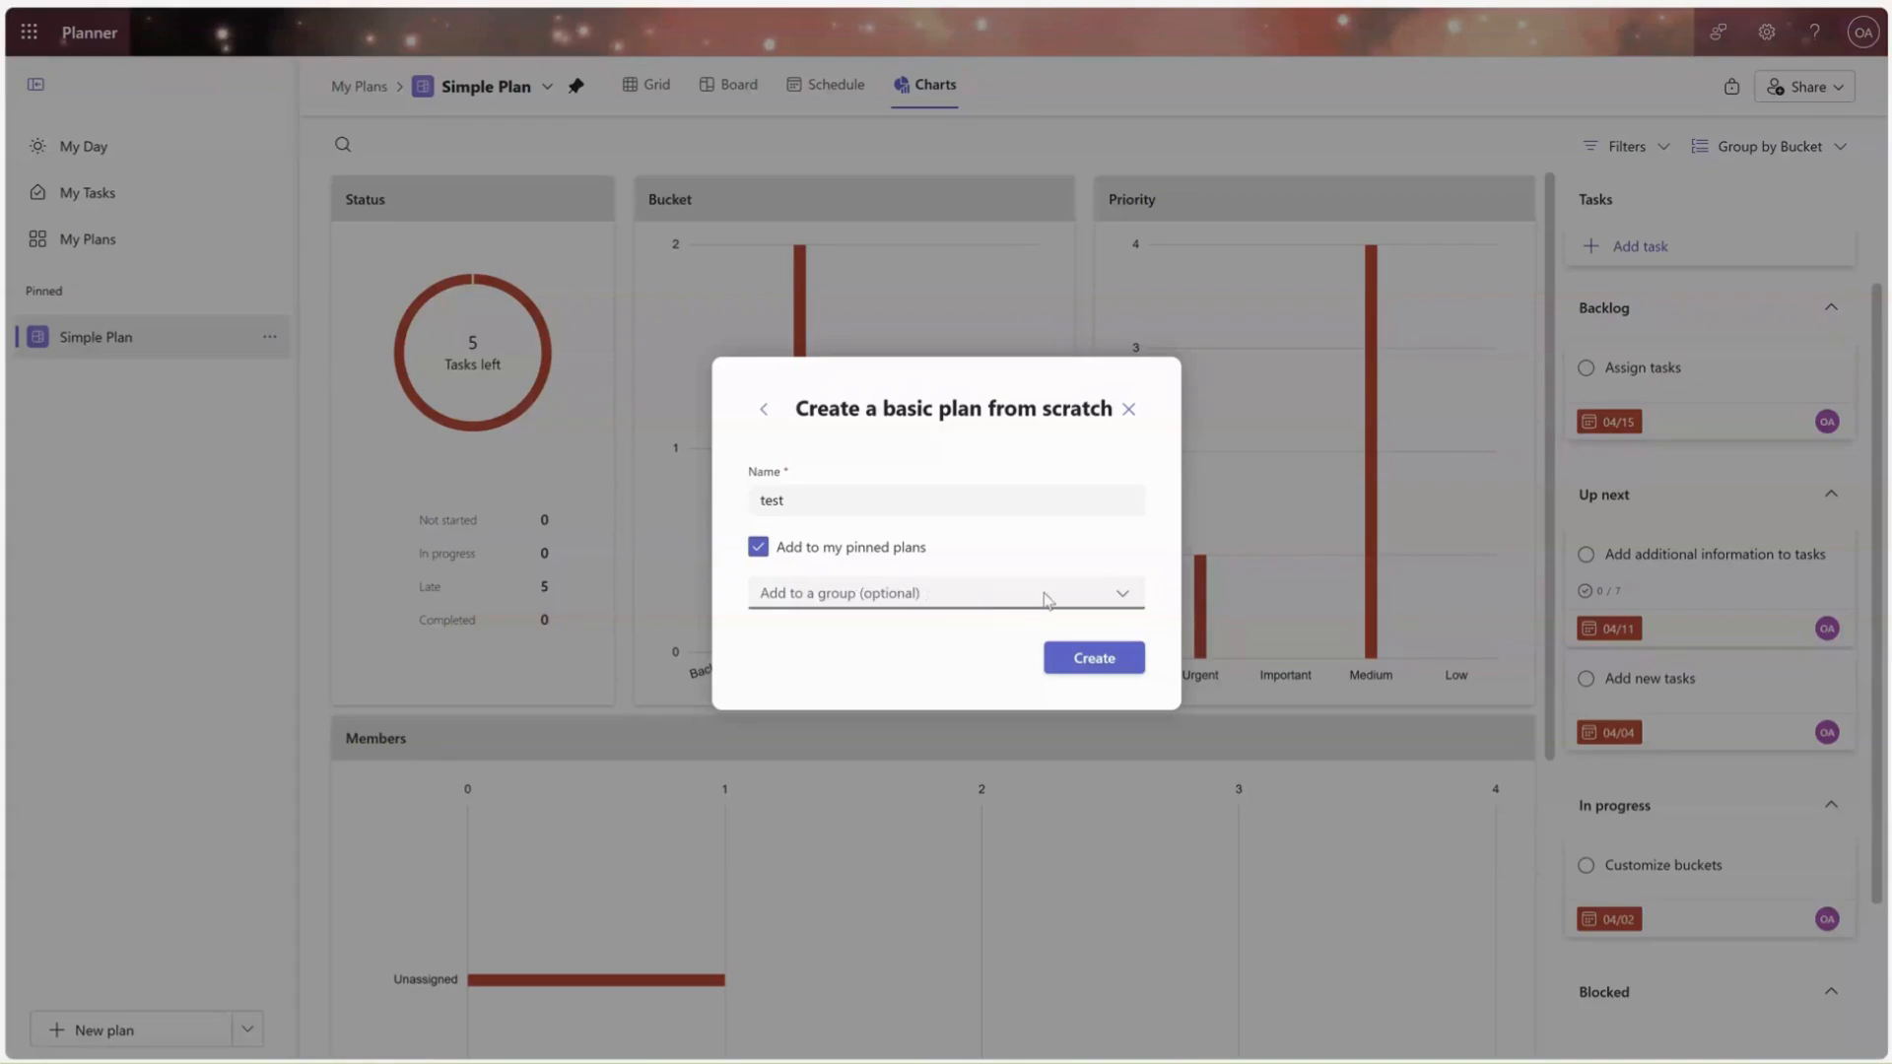
click(1123, 598)
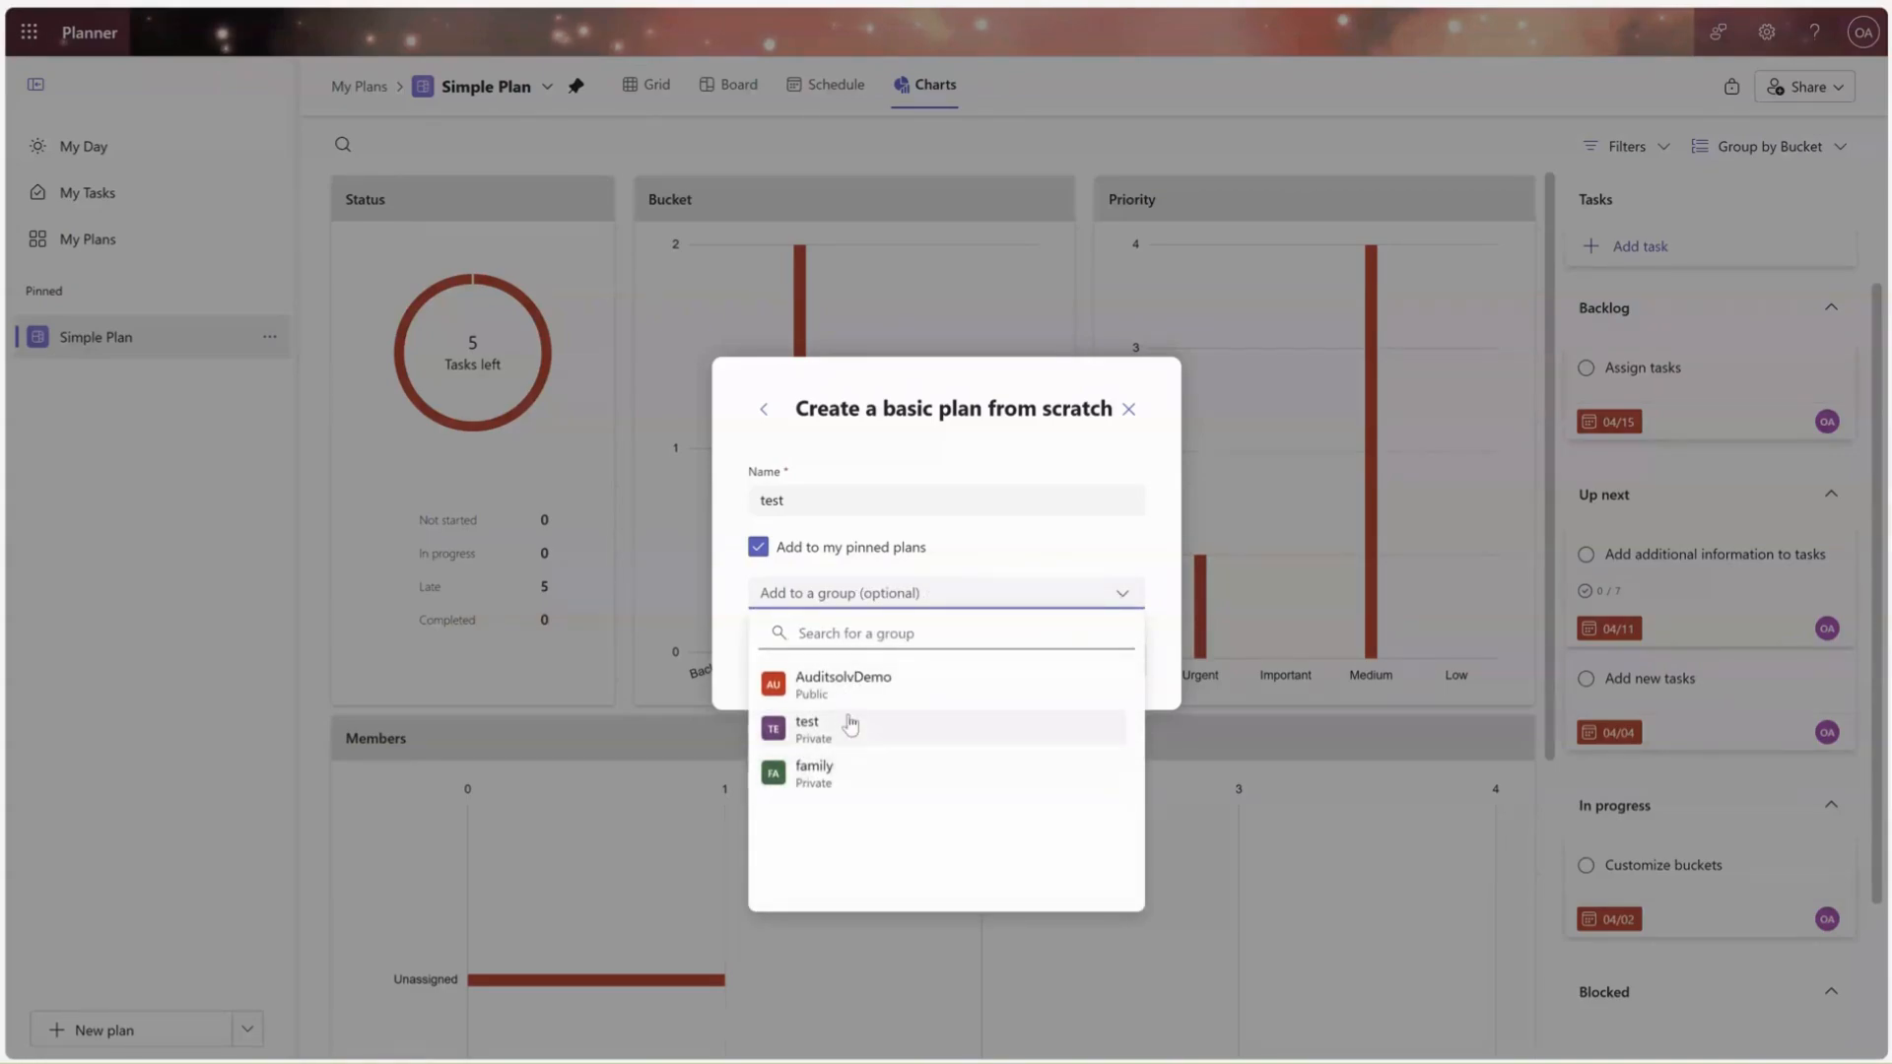
click(1005, 549)
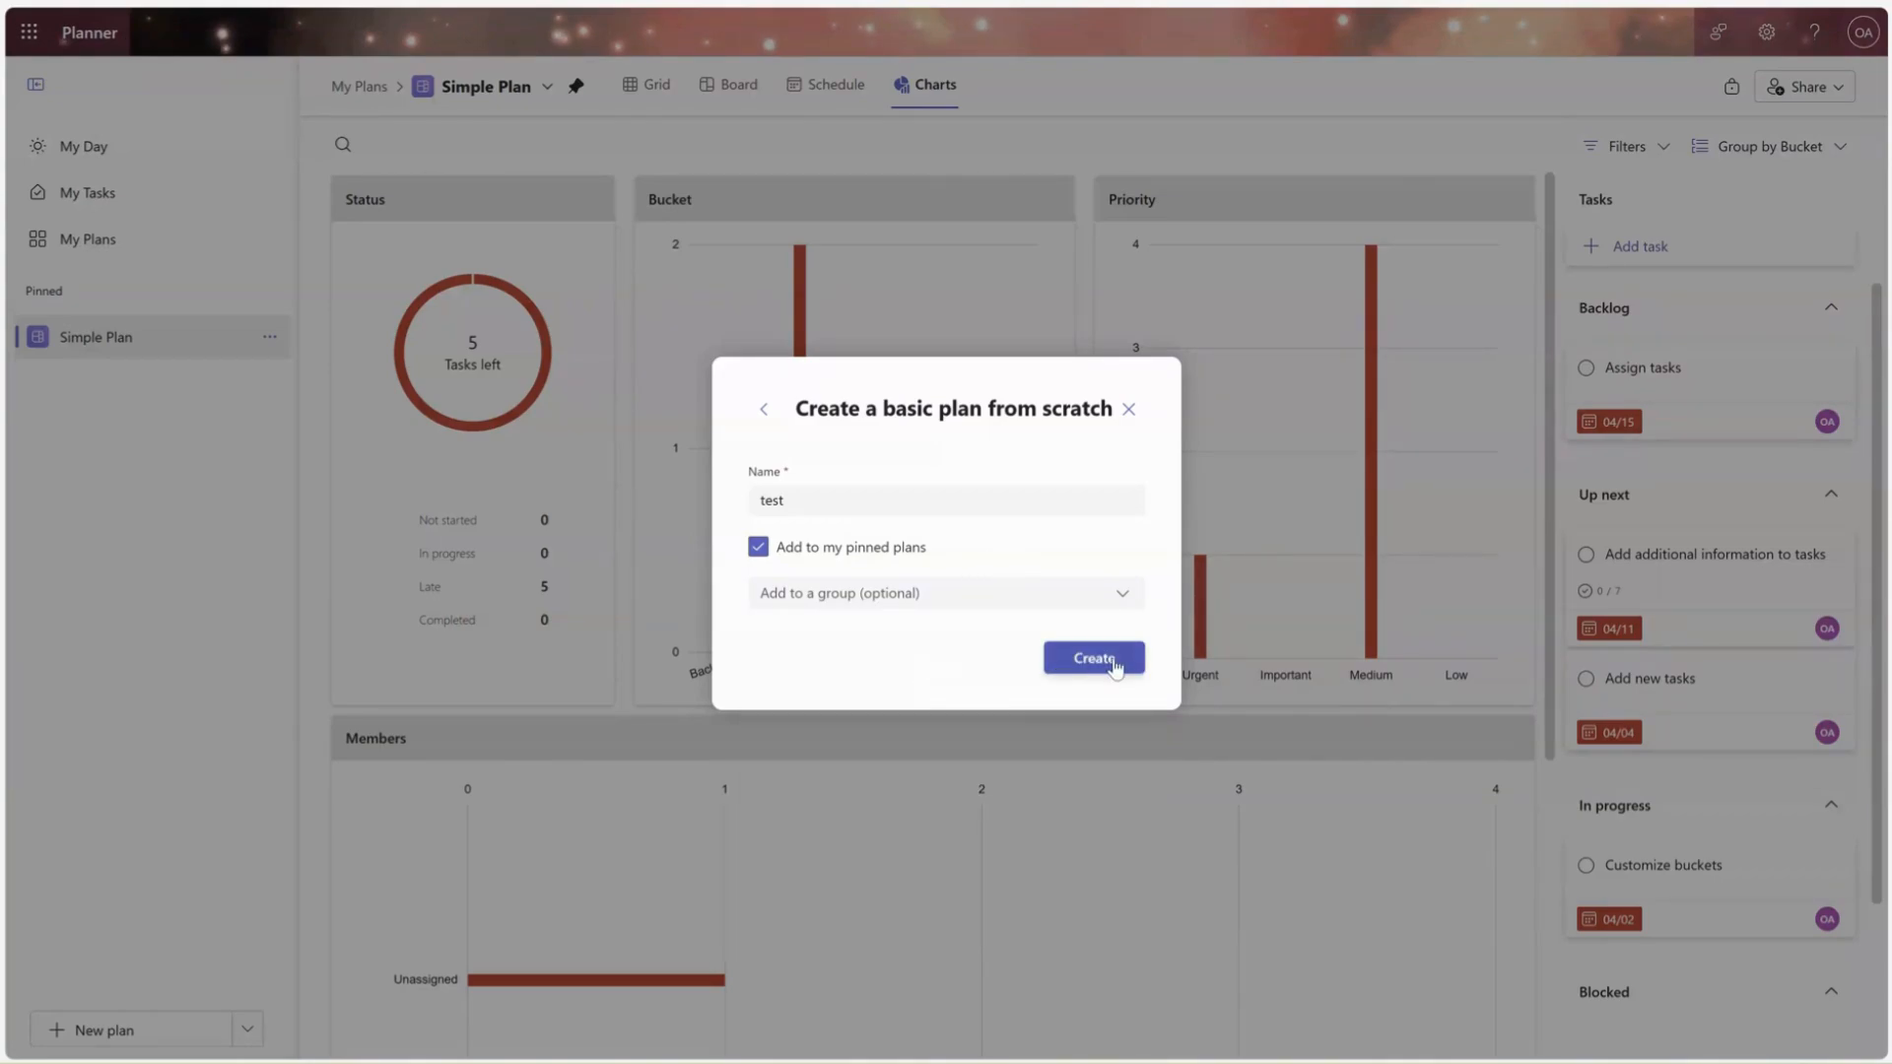
click(1115, 667)
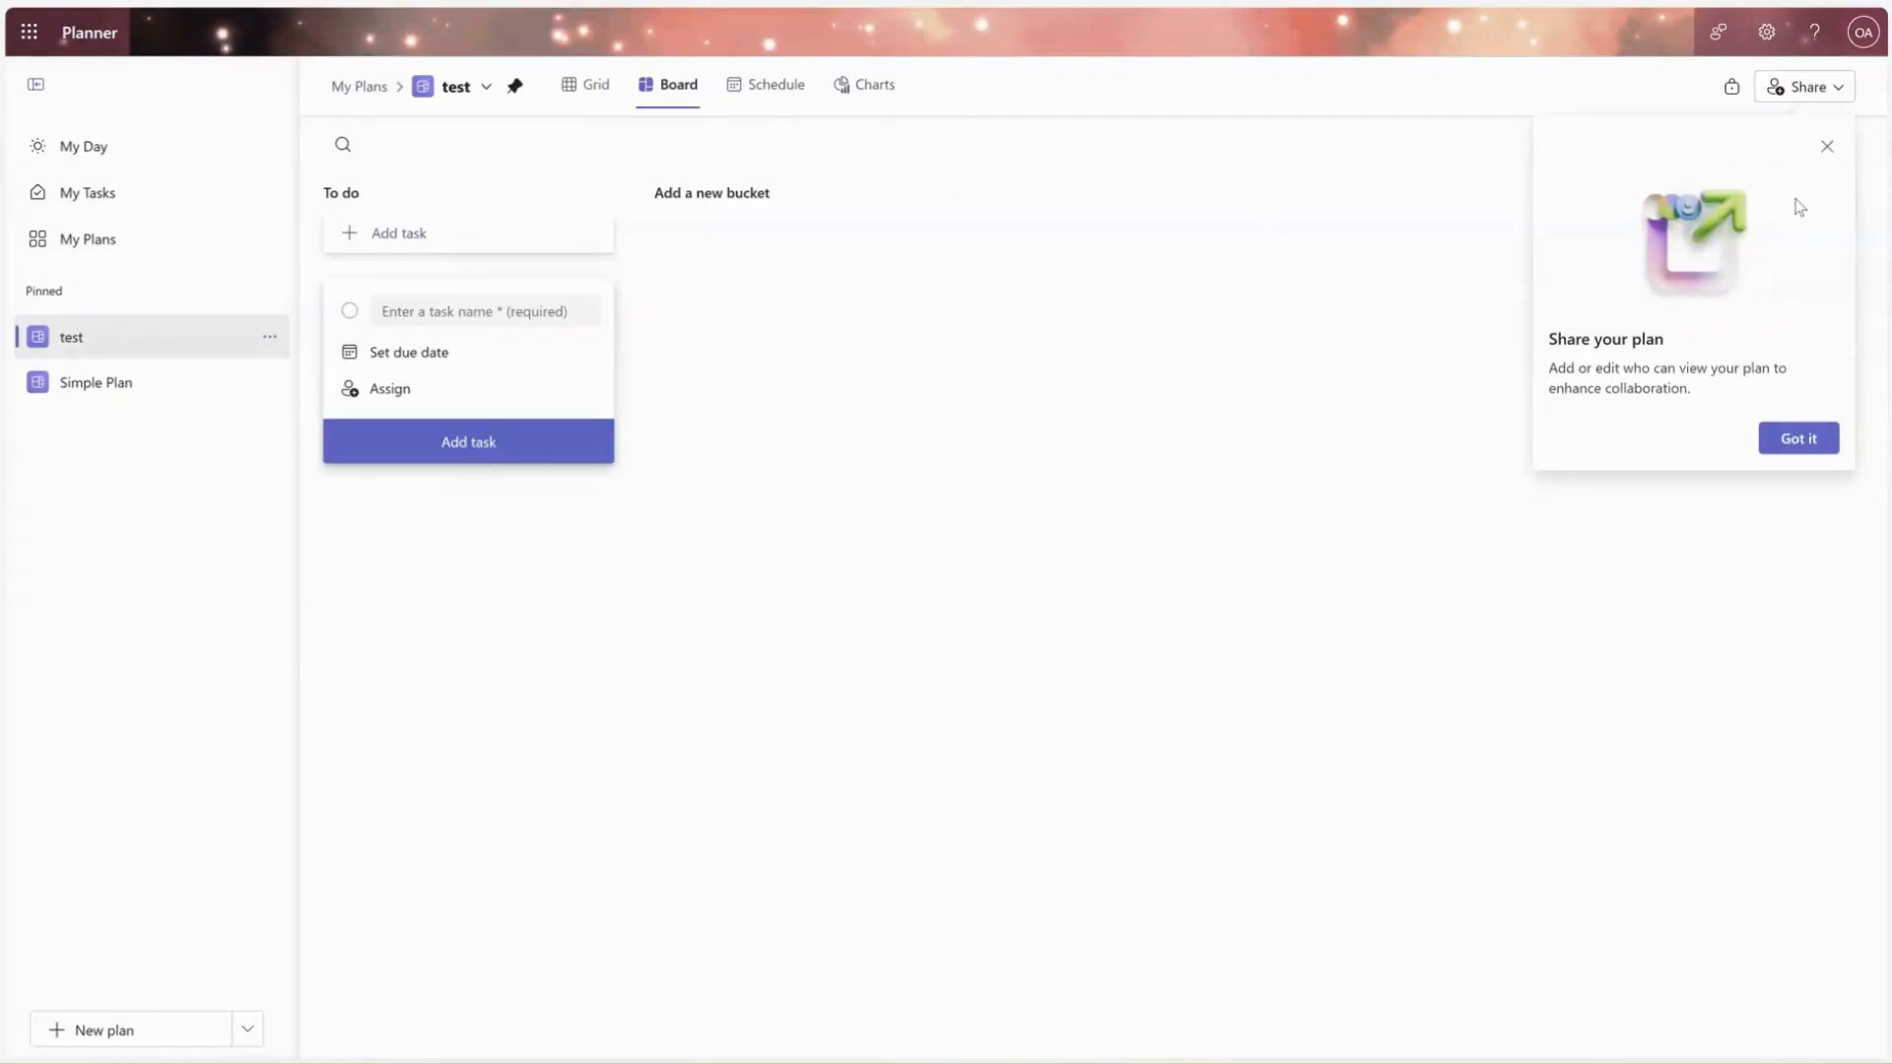
click(1826, 147)
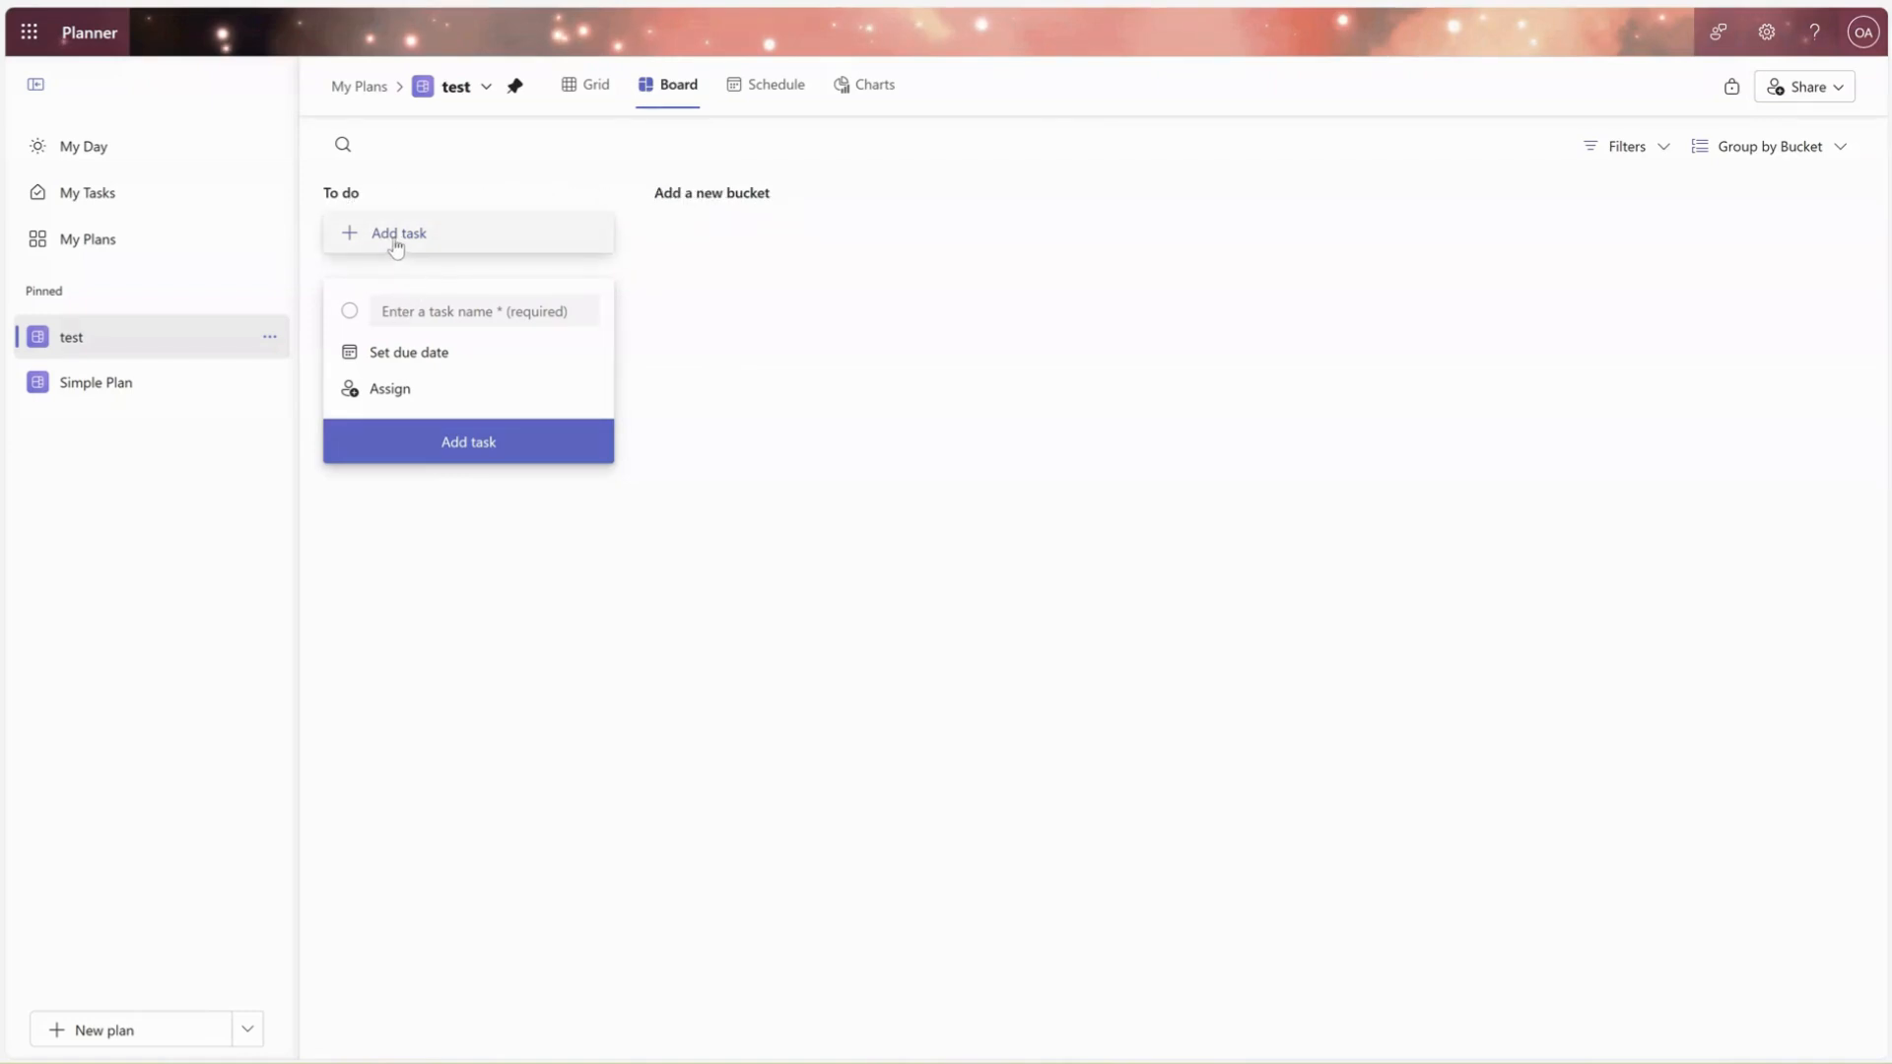
- Add a task named test with due date 06/14 to the To do bucket, leaving it unassigned
click(434, 310)
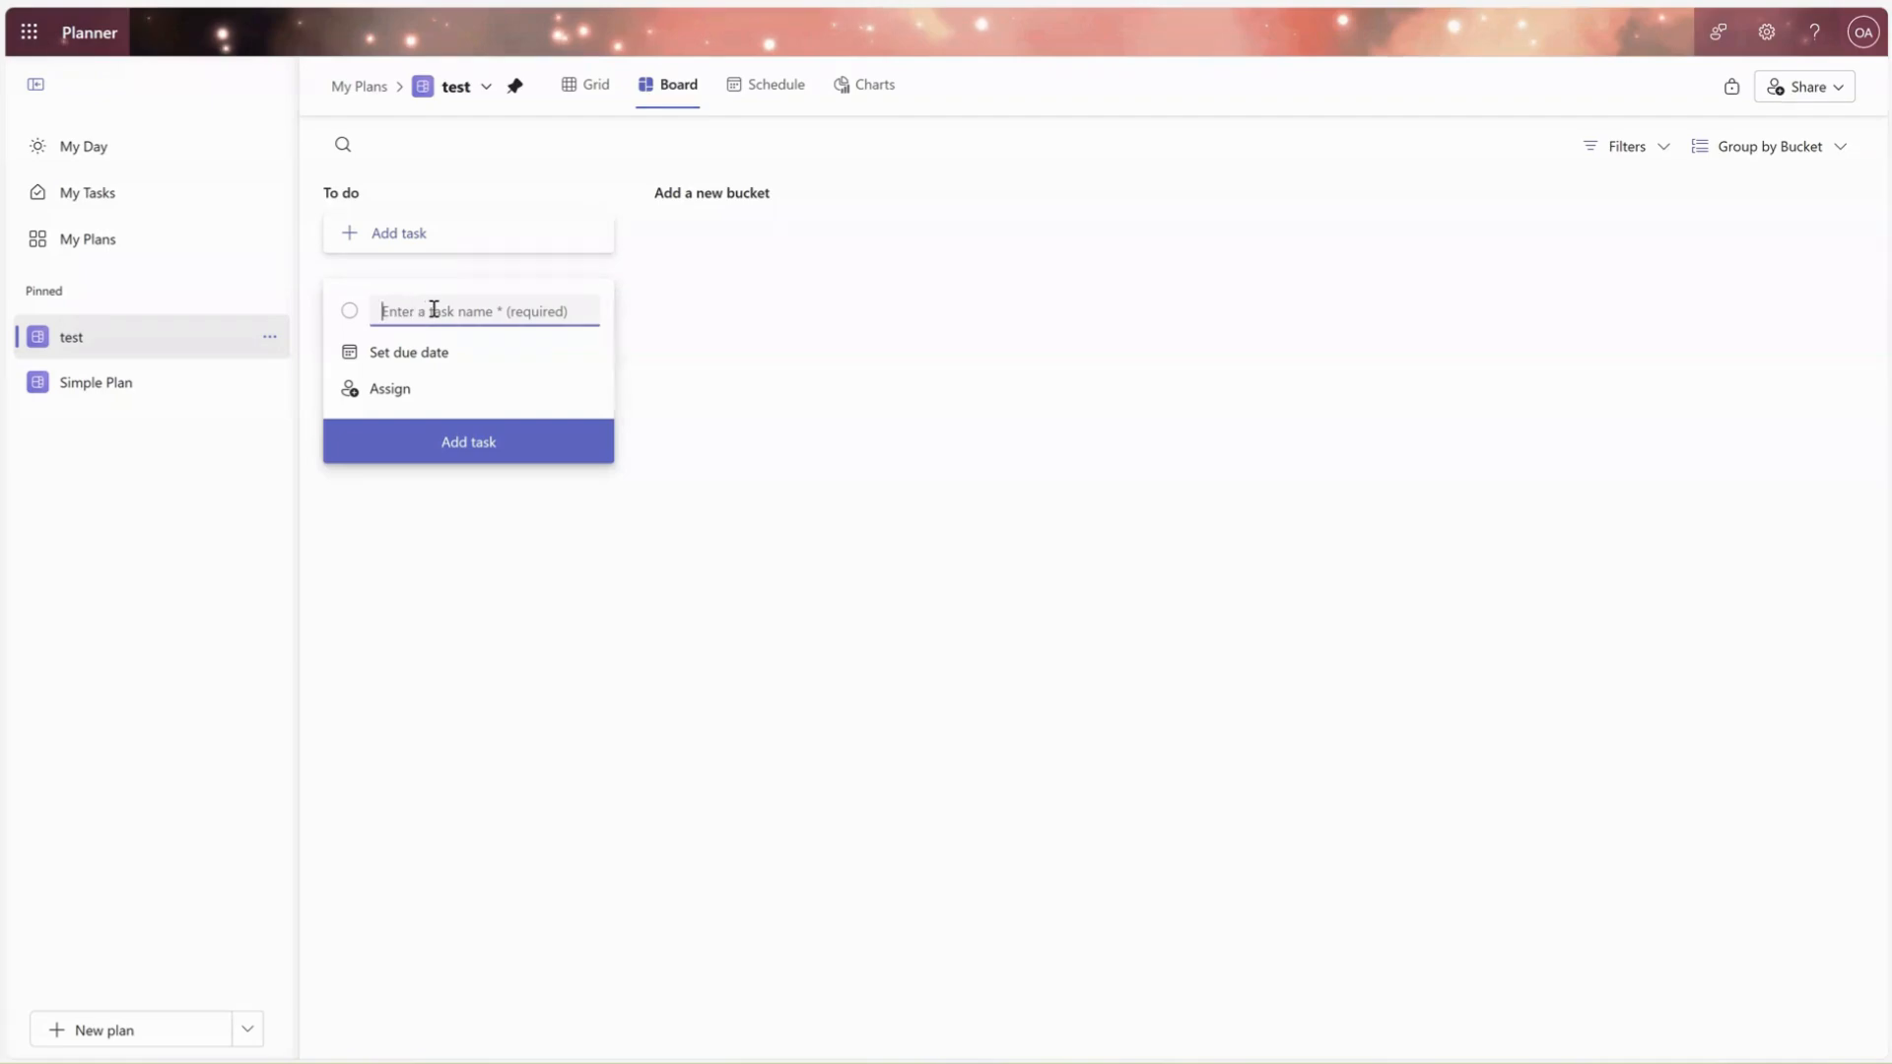
text(te)
click(425, 358)
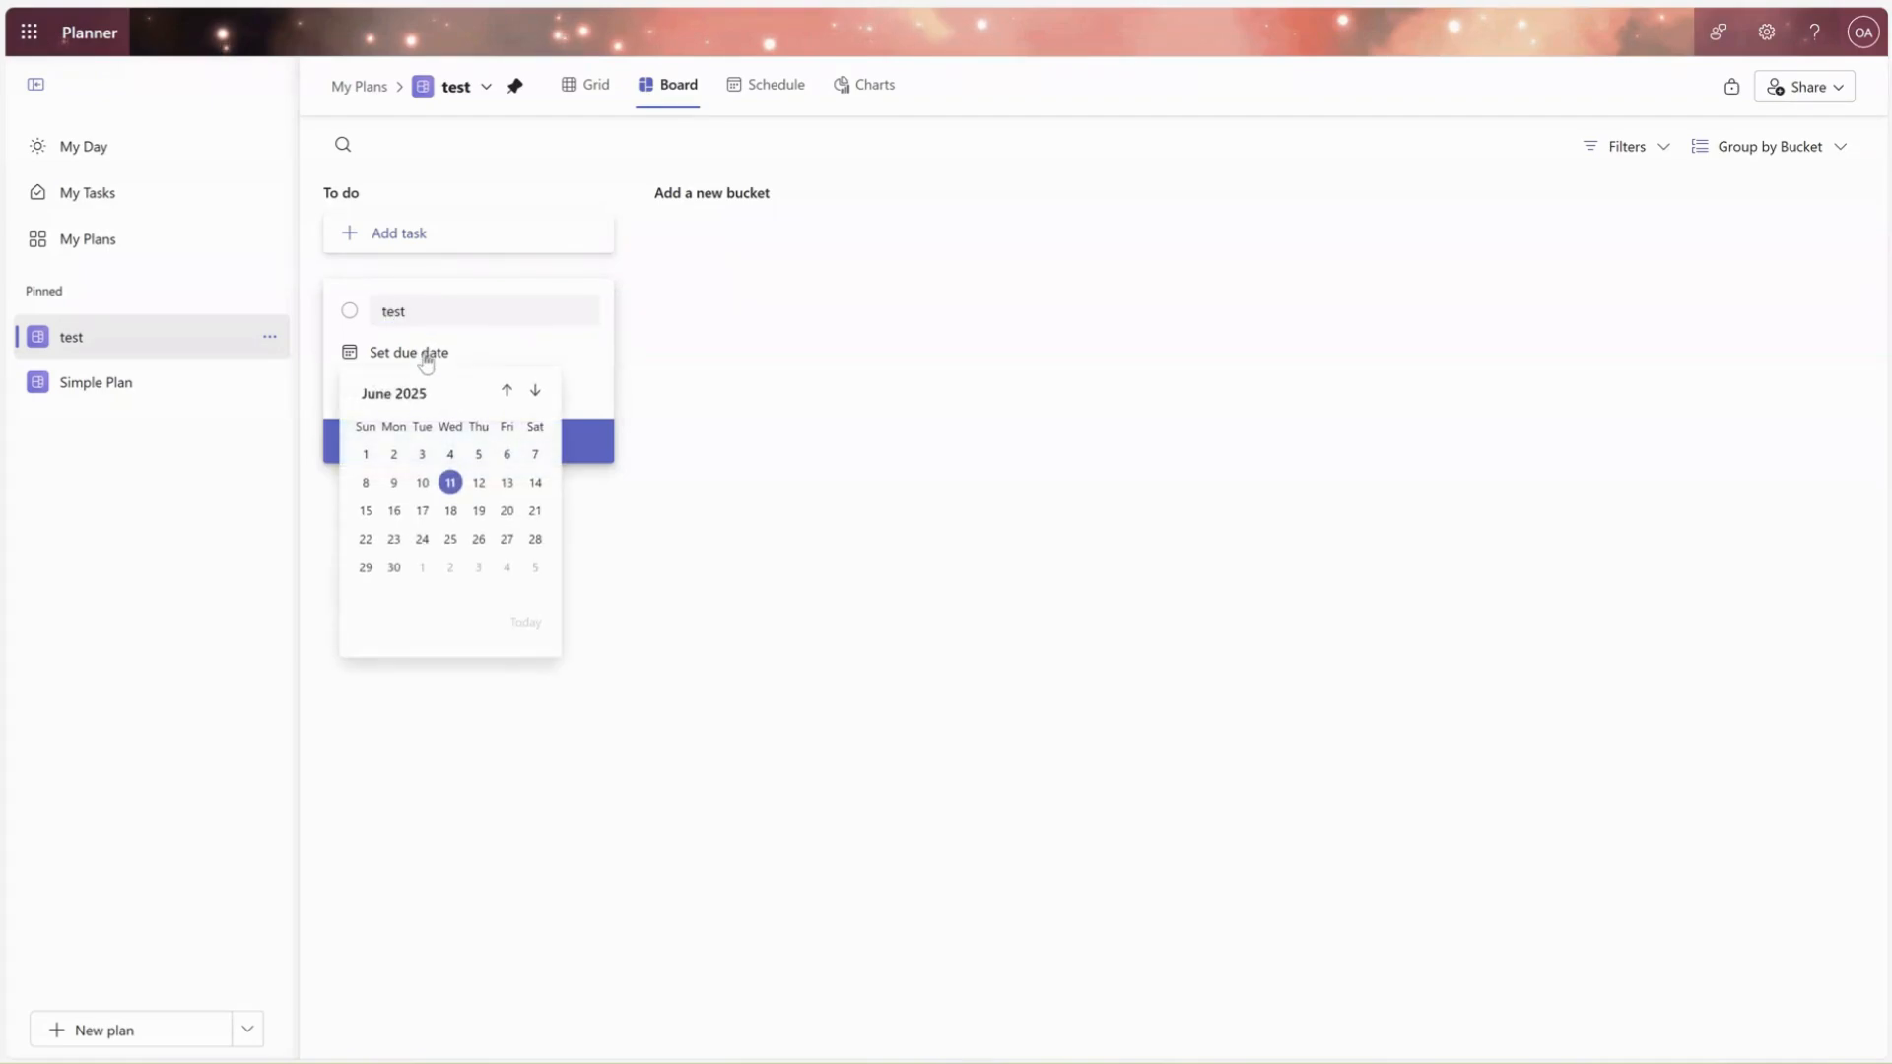
click(535, 481)
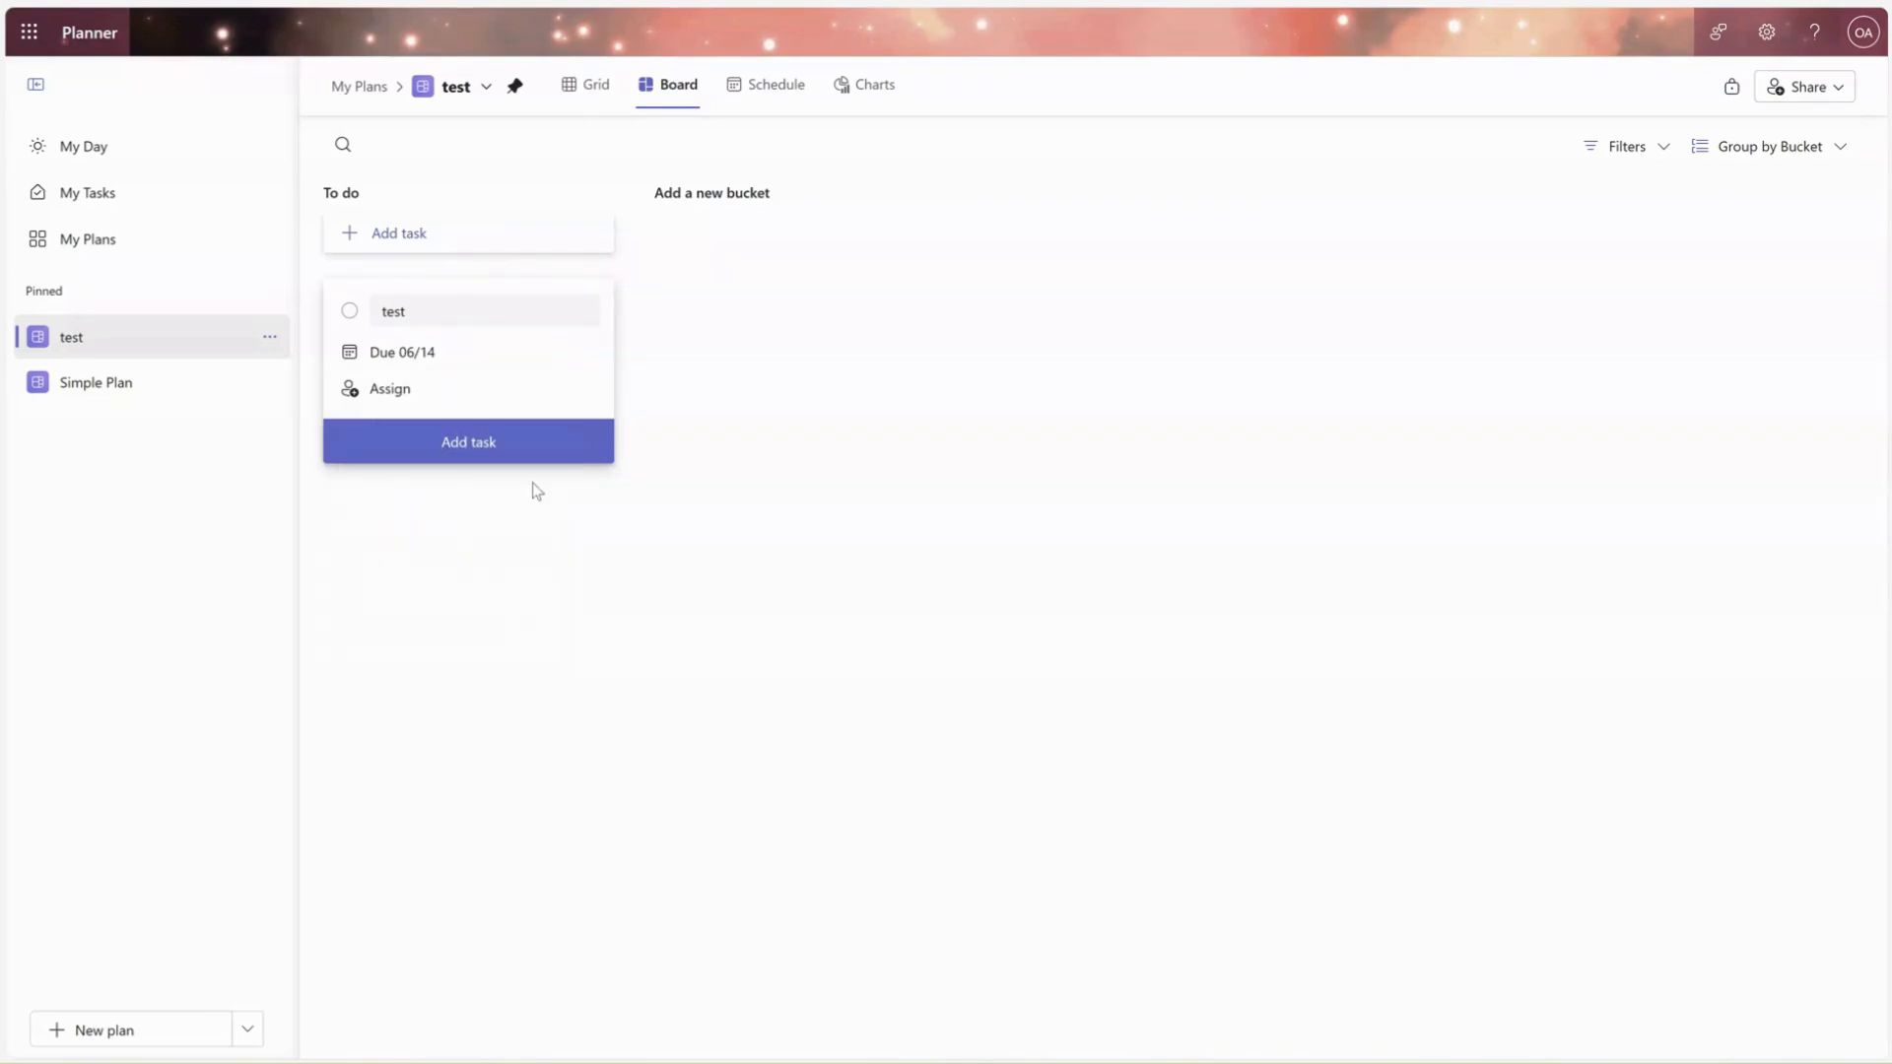
click(402, 400)
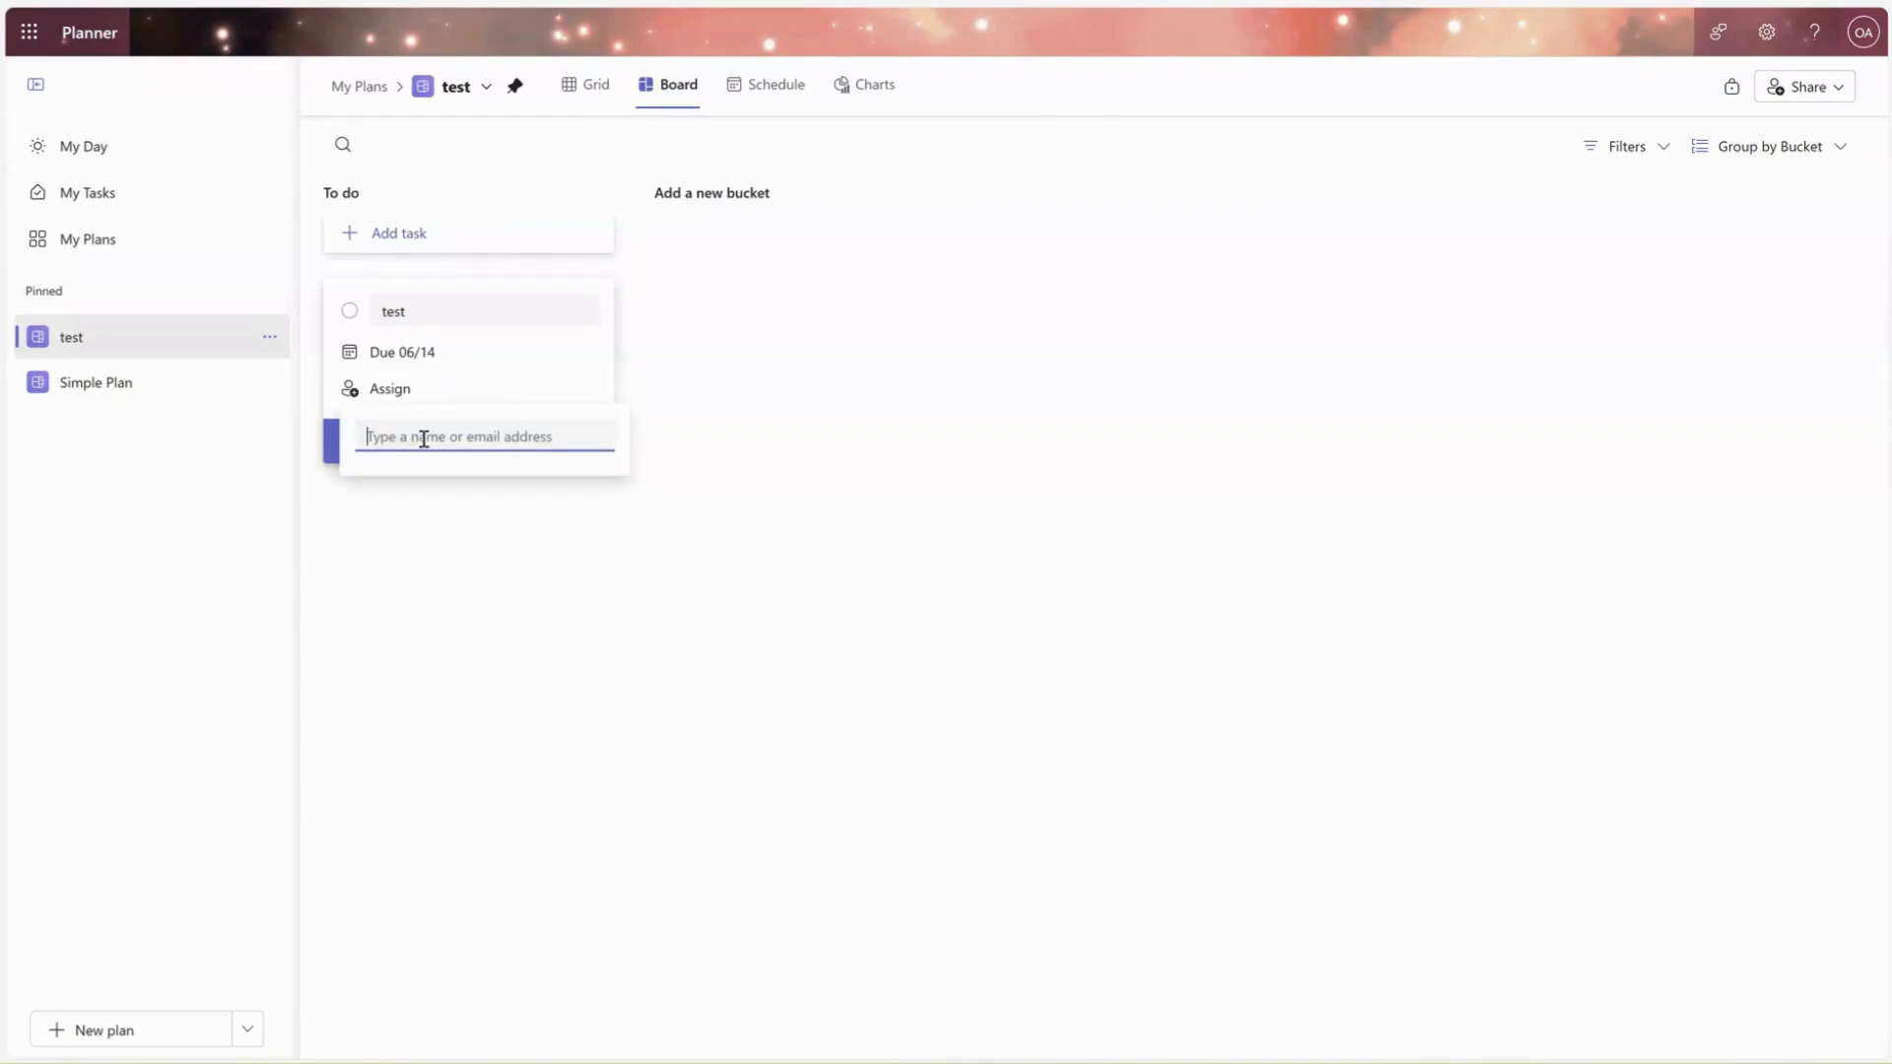
click(540, 363)
click(578, 443)
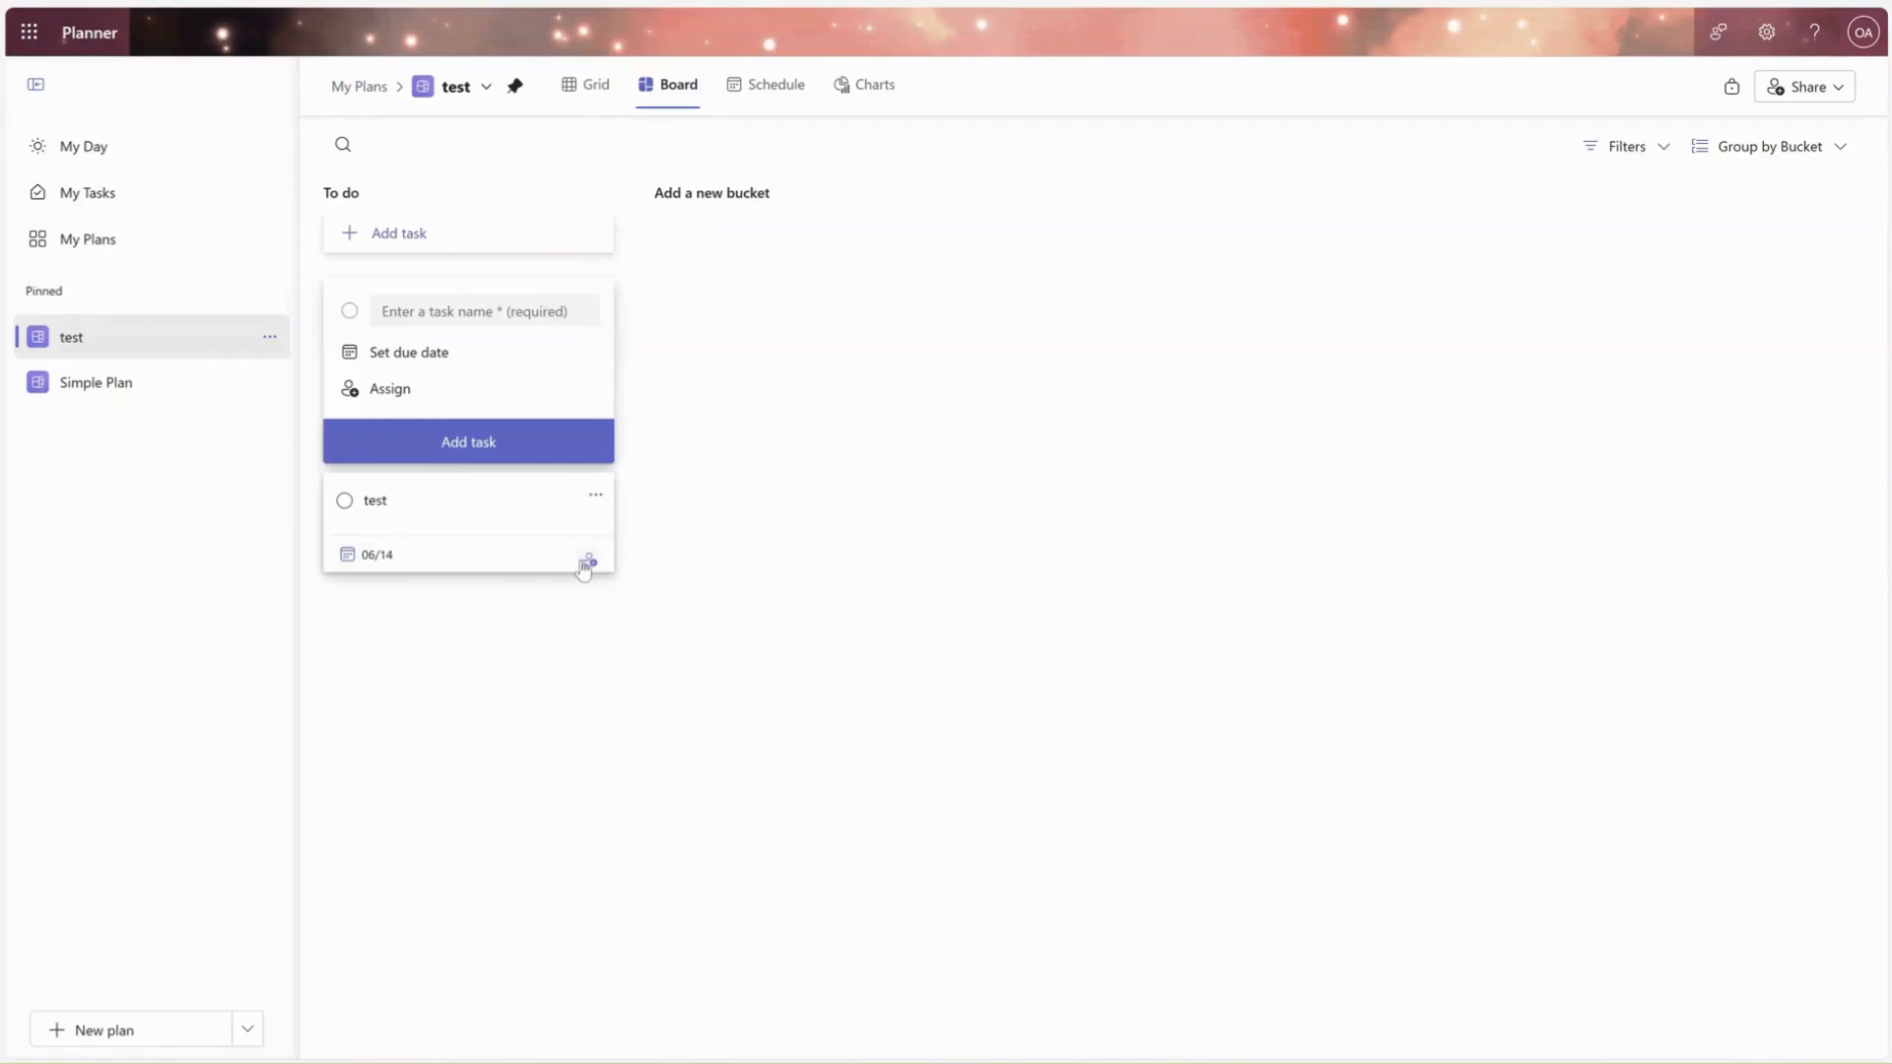
- Apply the Purple label to the test task in the To do bucket
click(594, 502)
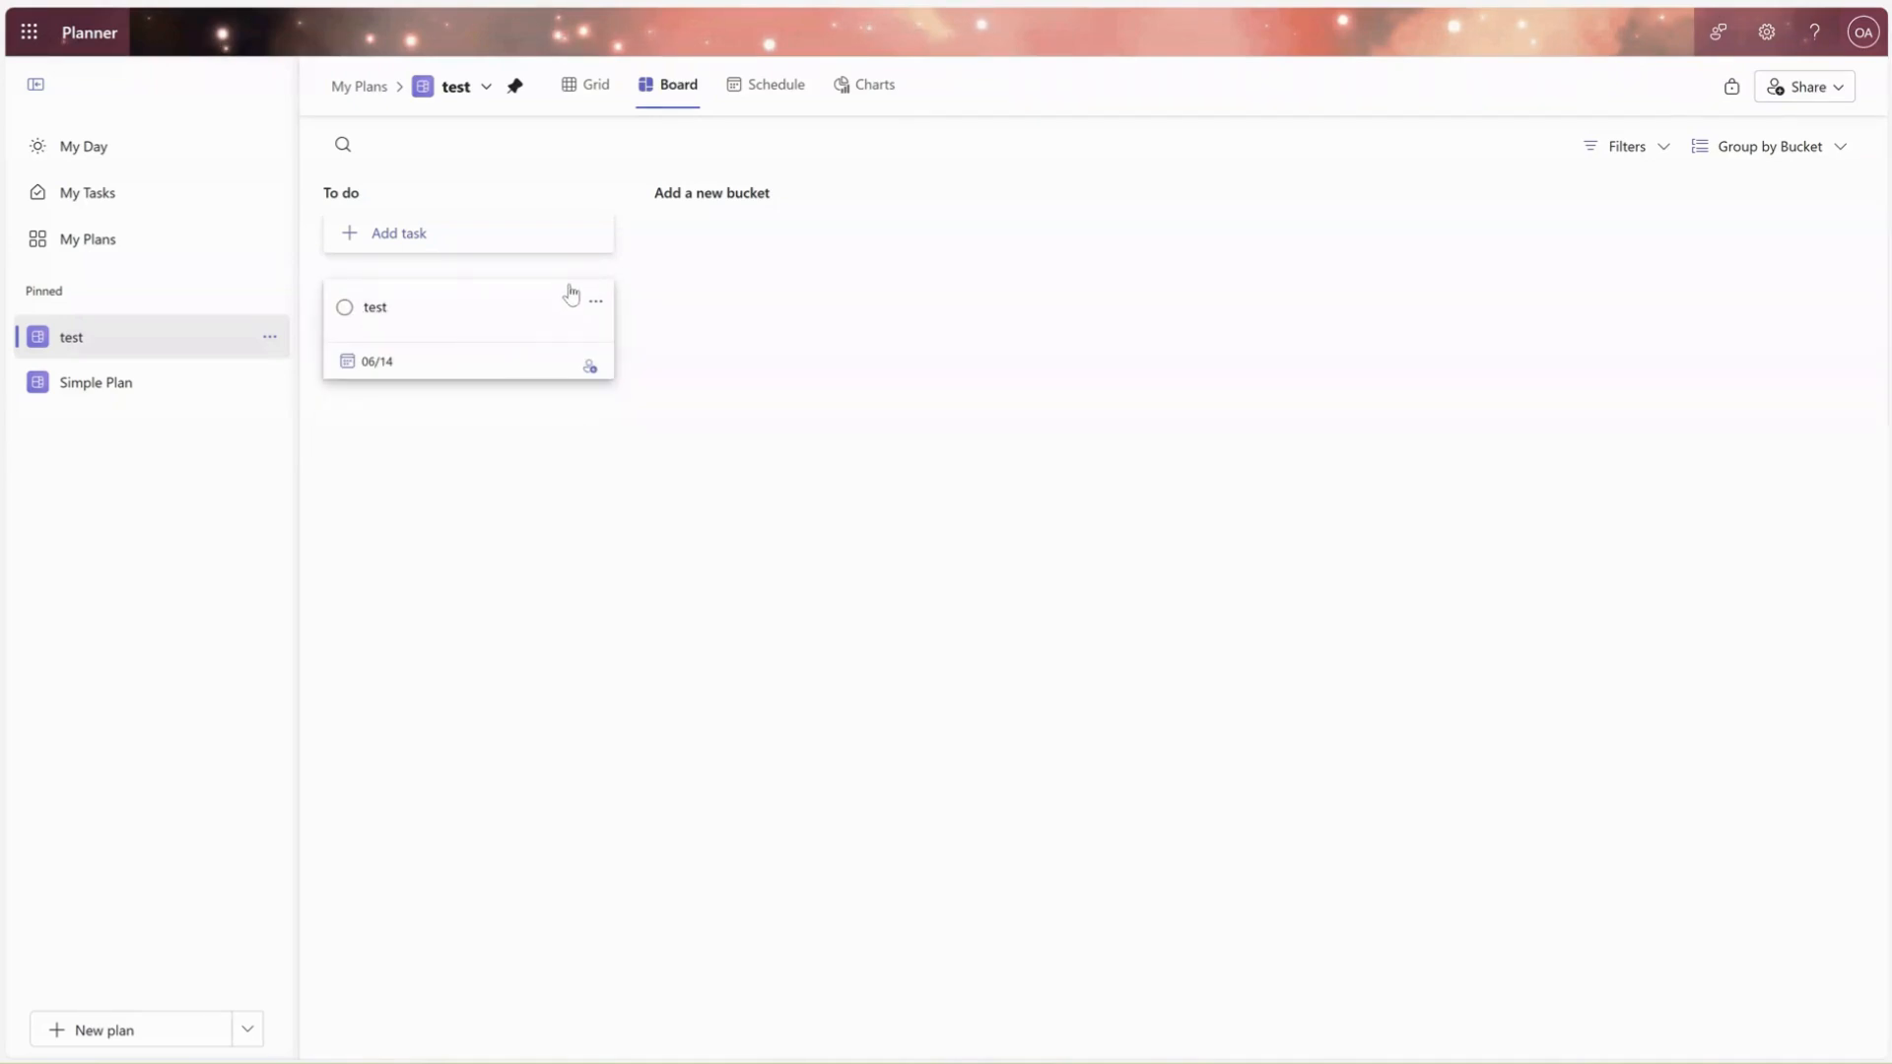
click(595, 308)
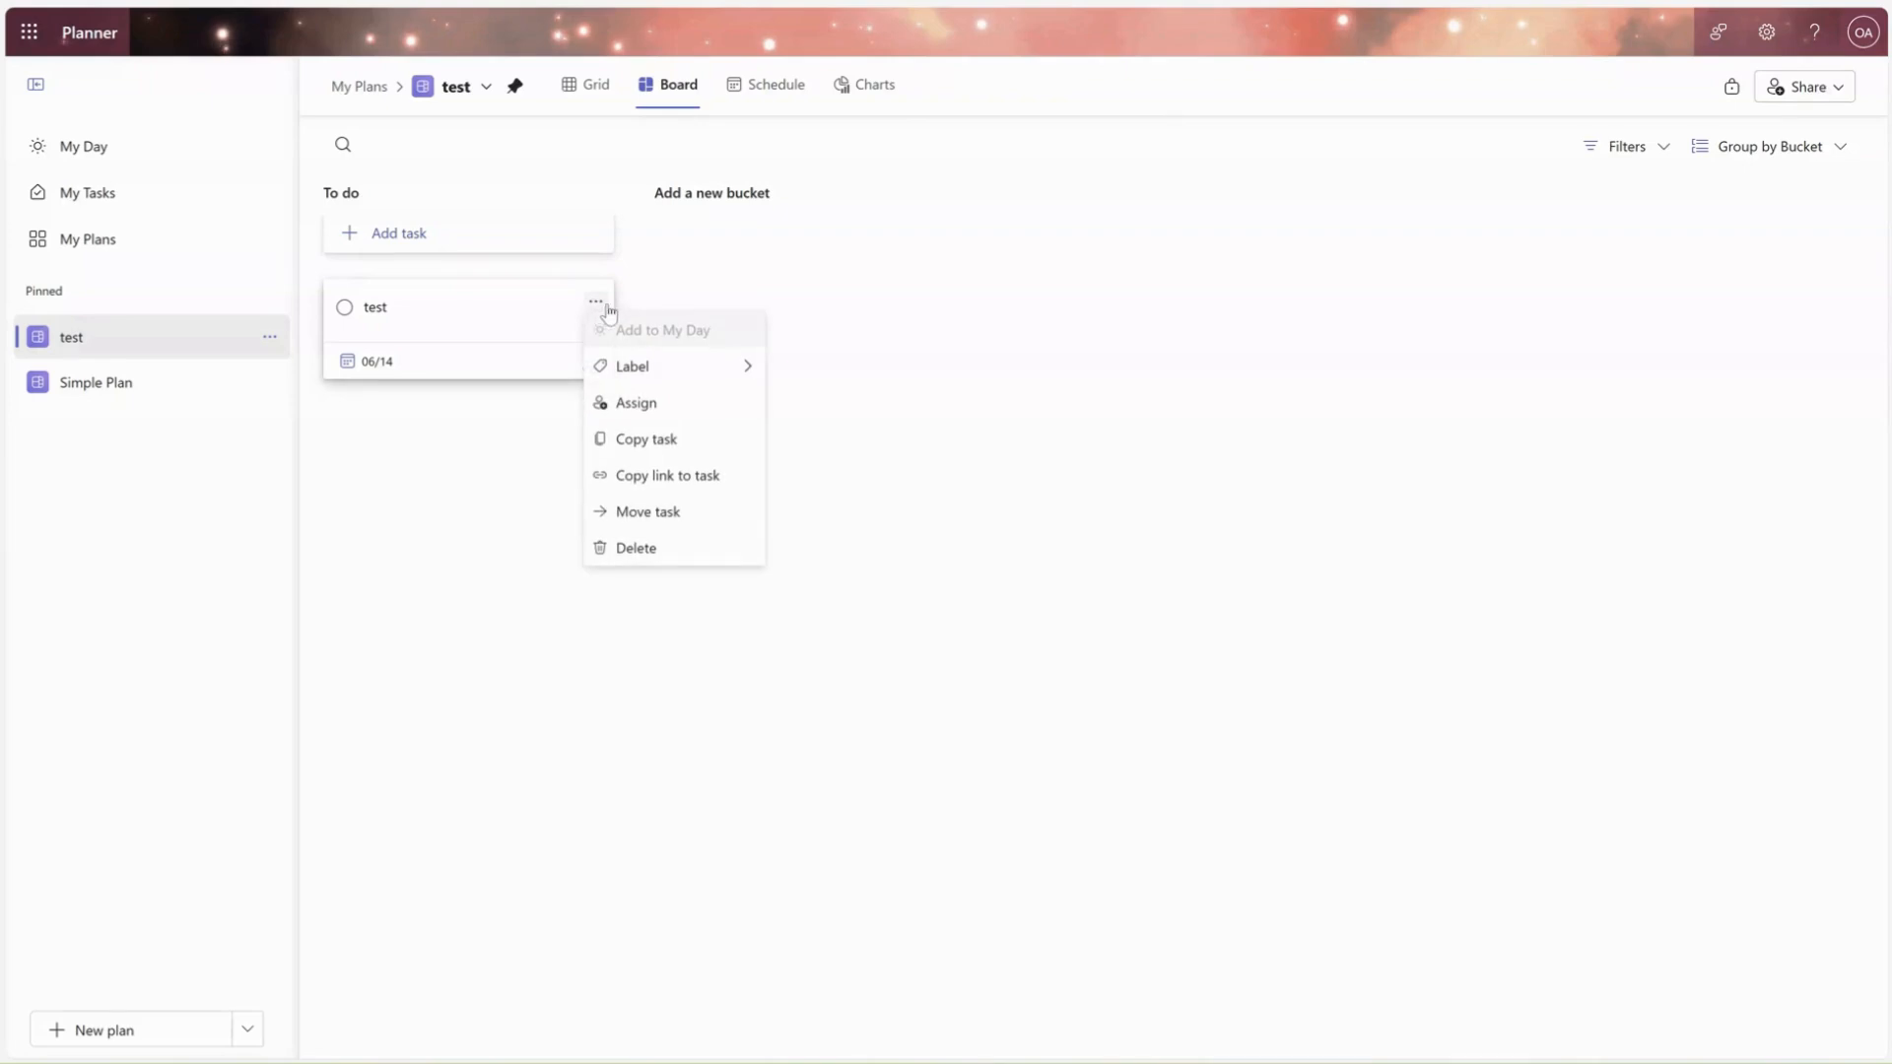
mouse_move(650, 367)
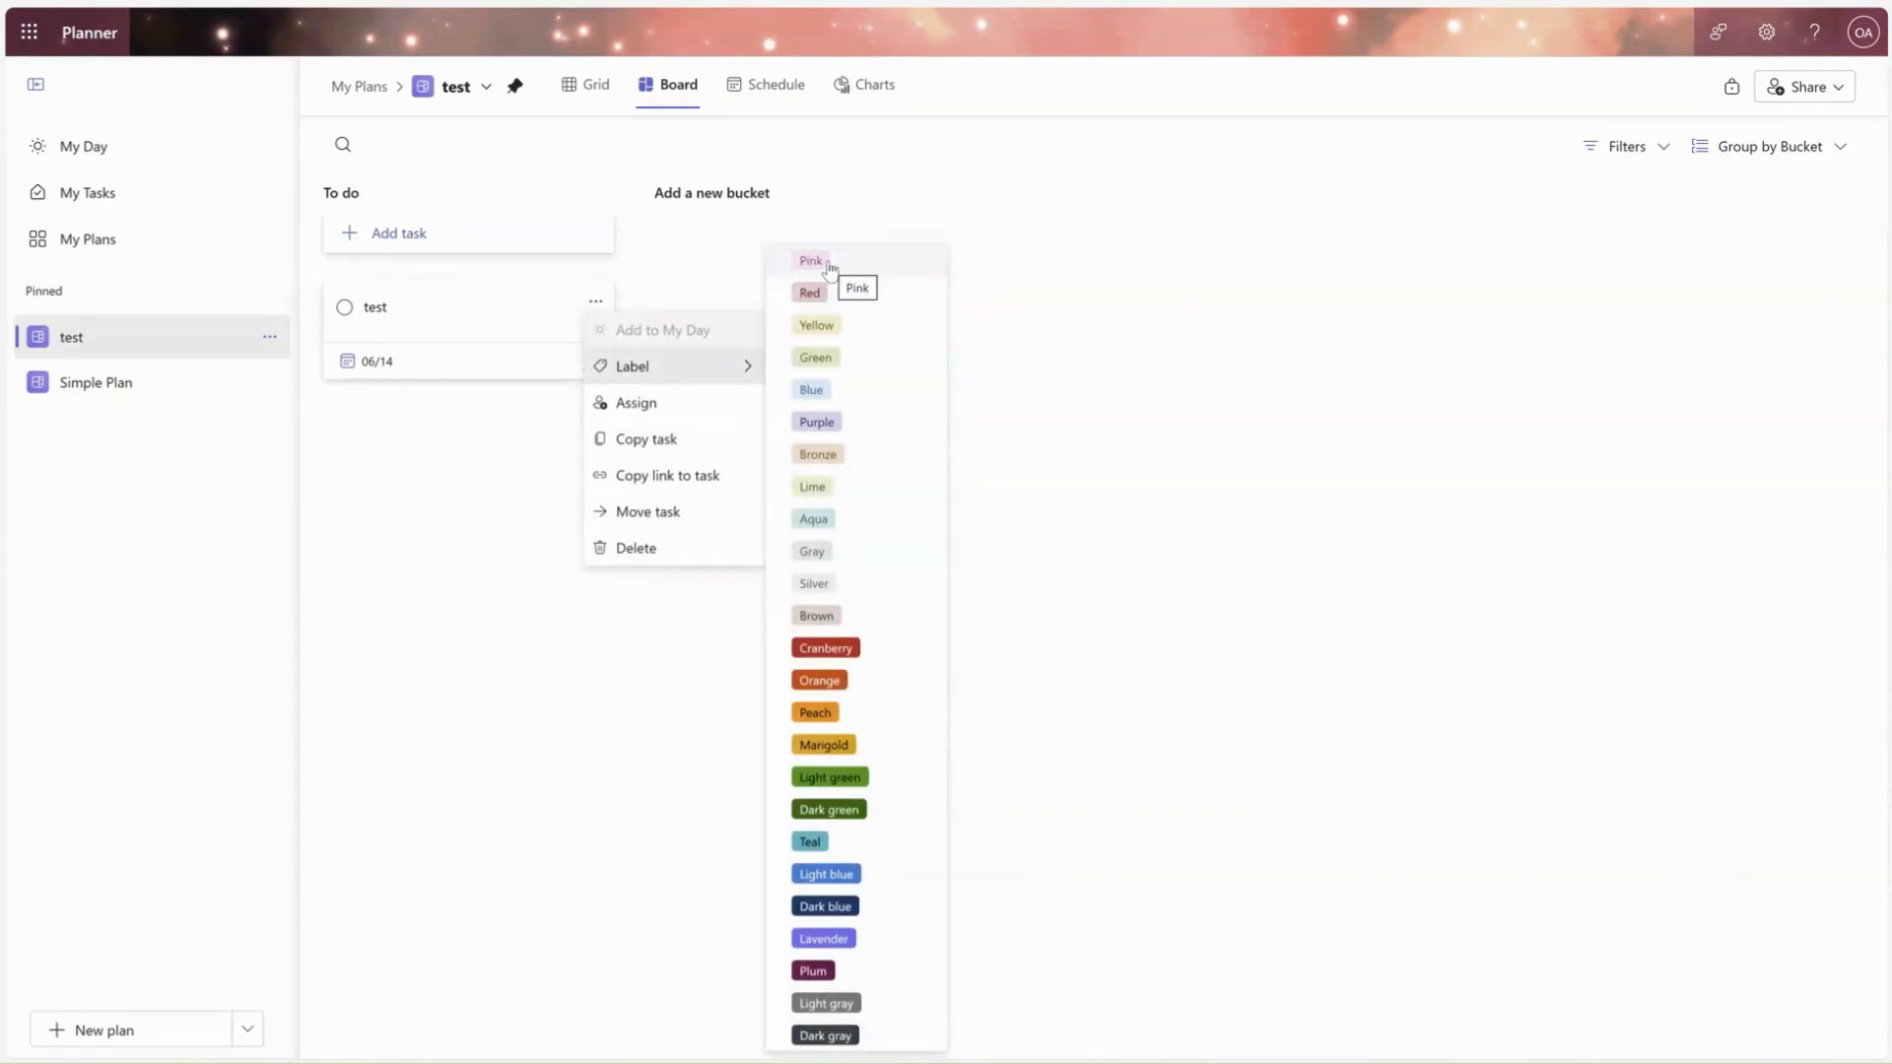
click(817, 422)
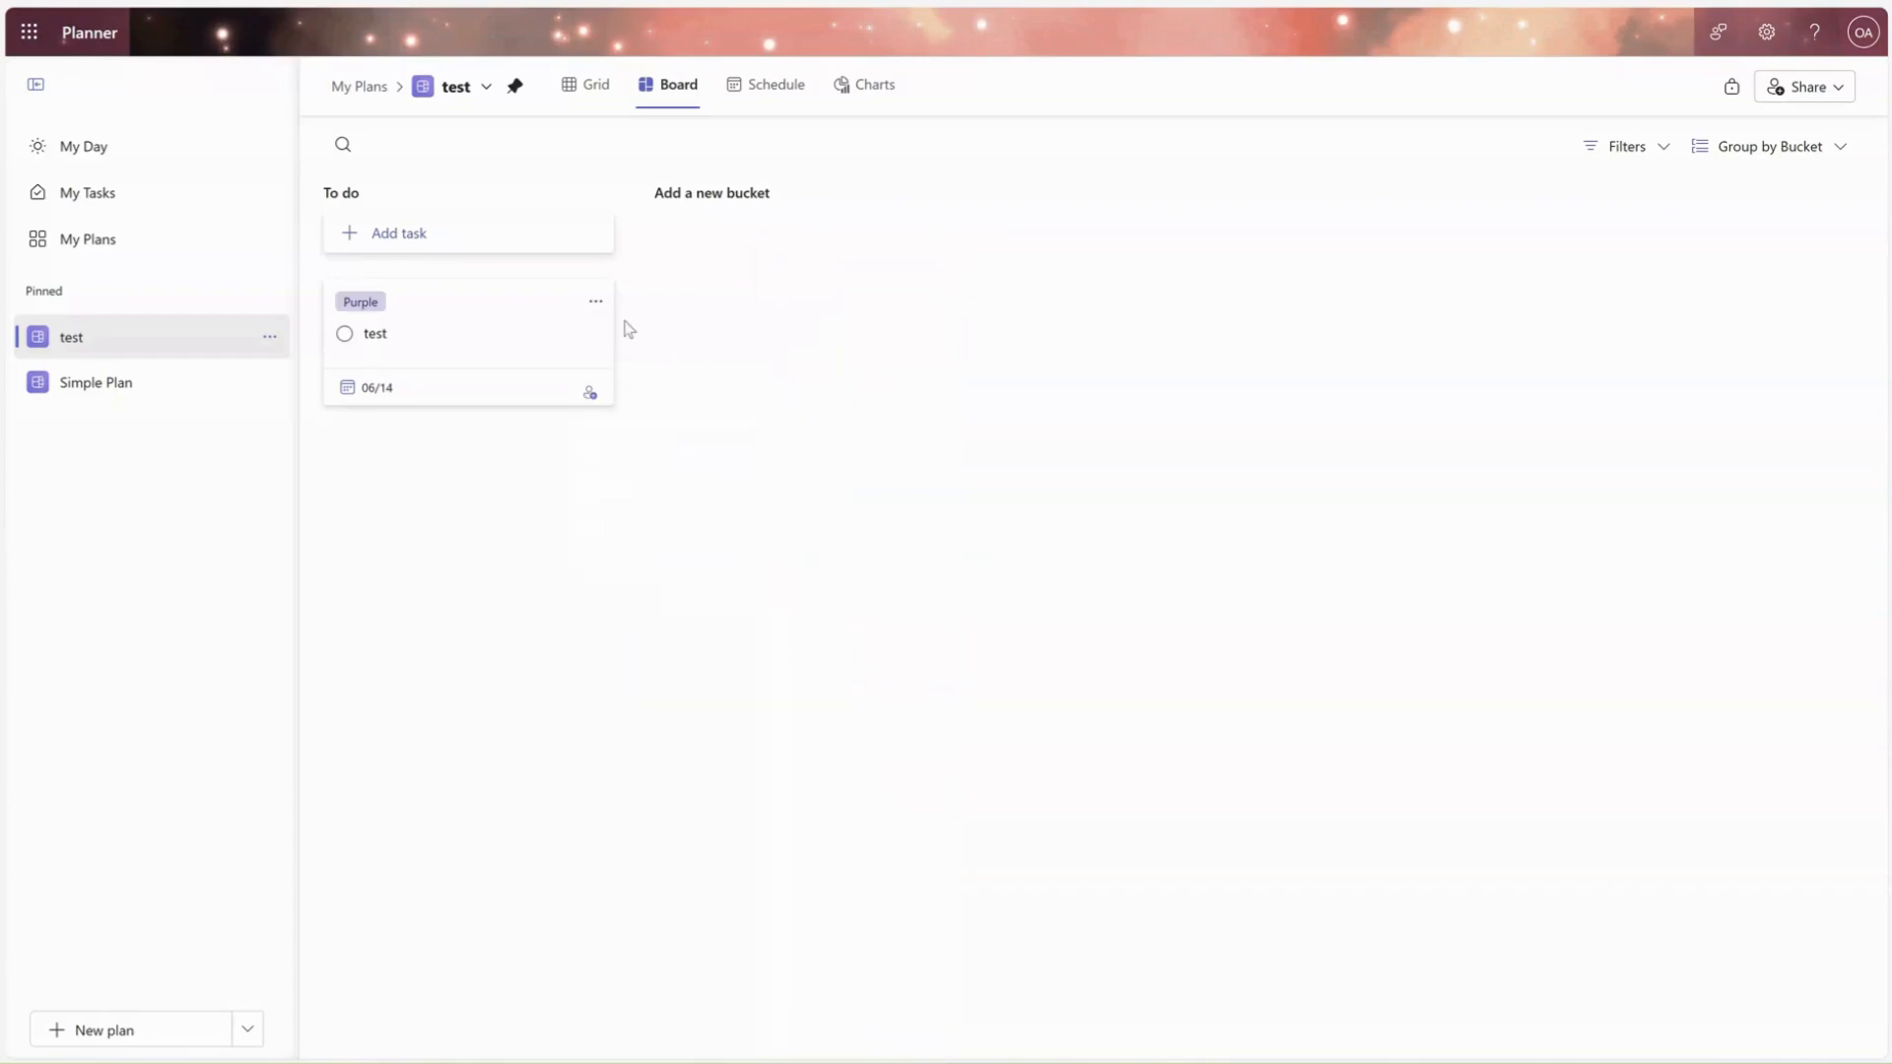
- Set the priority of the test task to Urgent in its details and close them
click(596, 300)
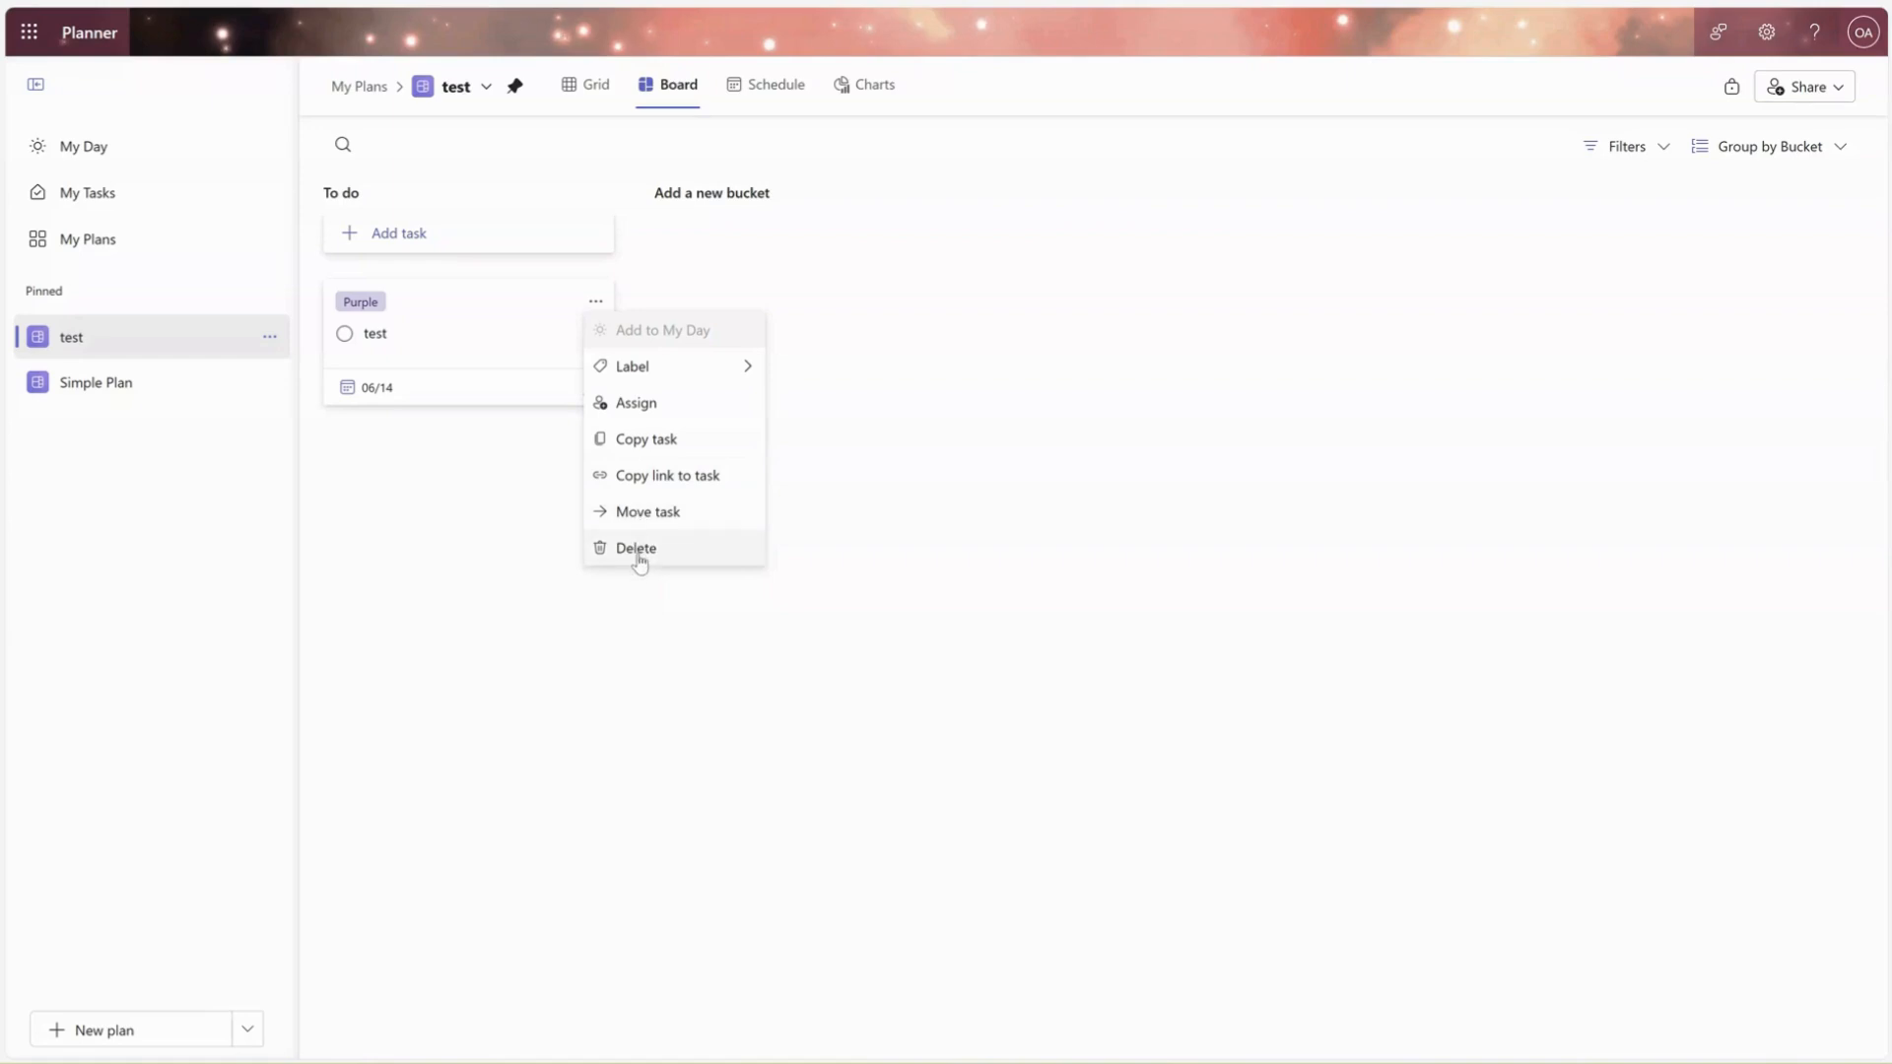
click(471, 331)
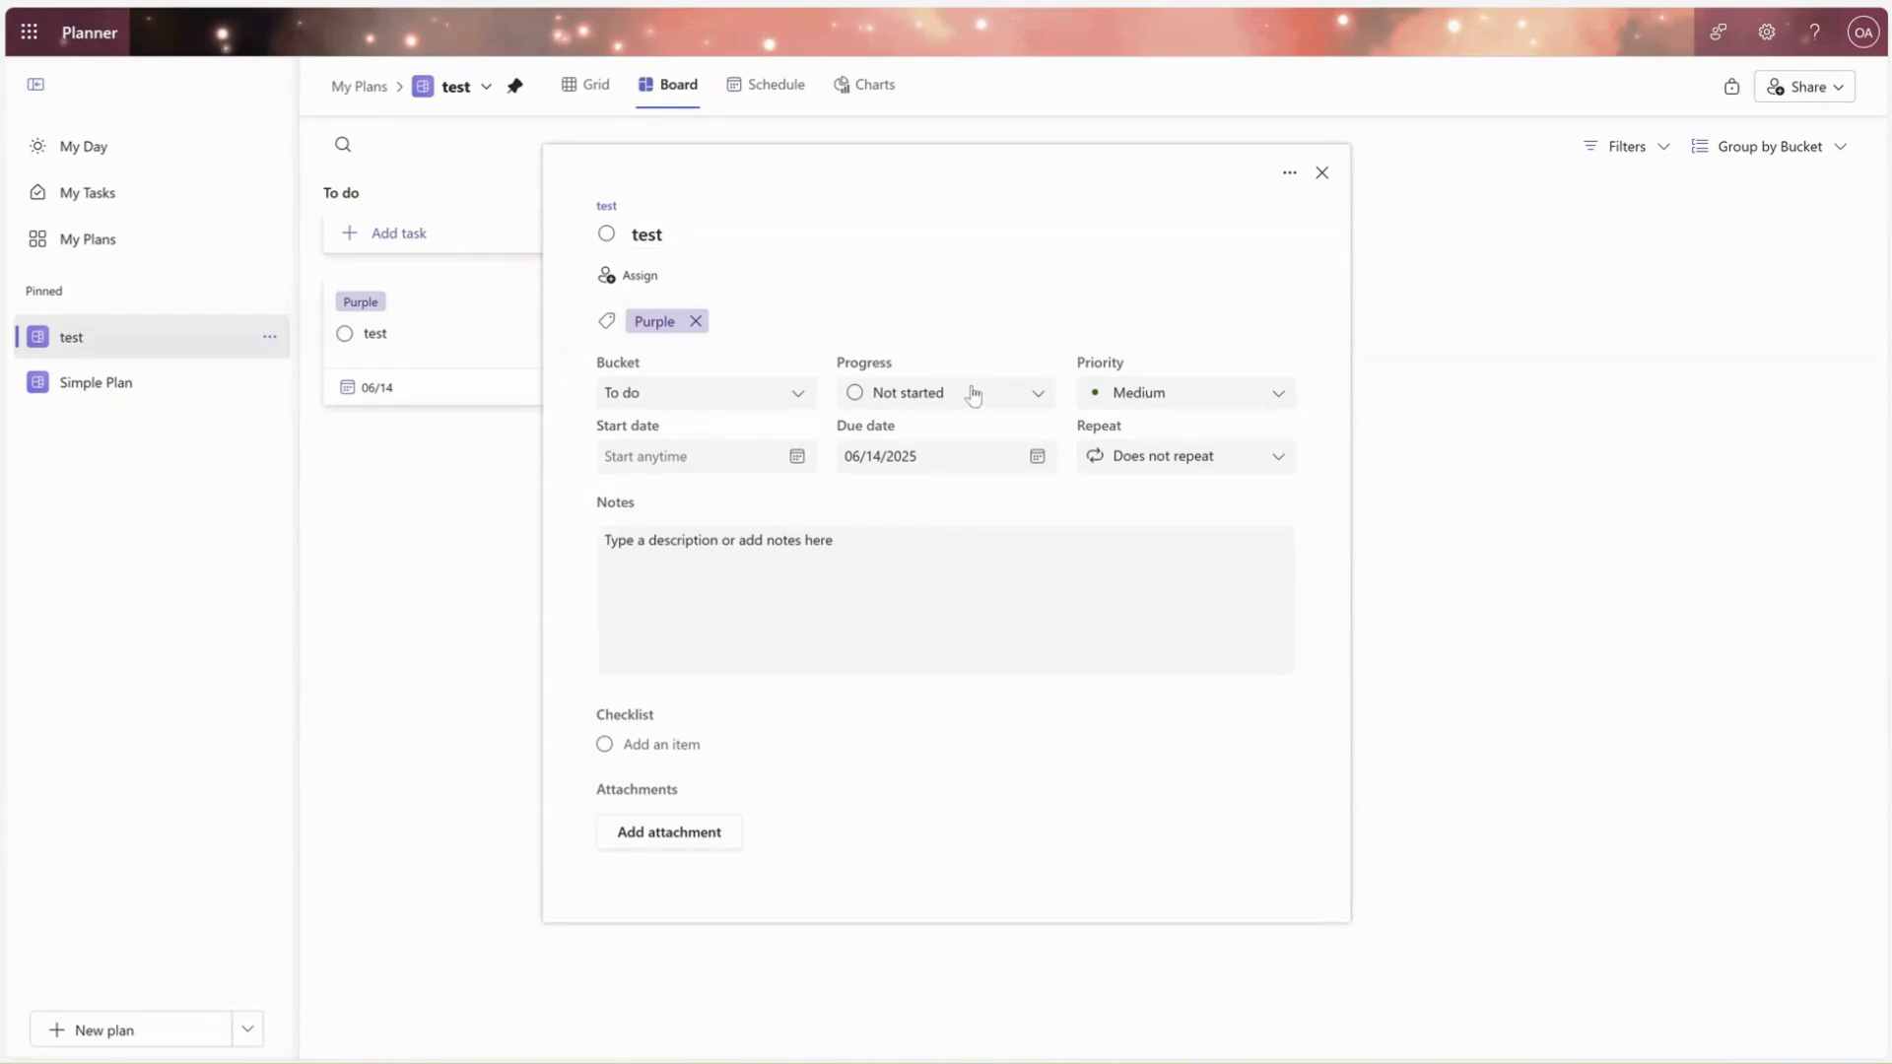
click(1037, 394)
click(1040, 395)
click(1279, 394)
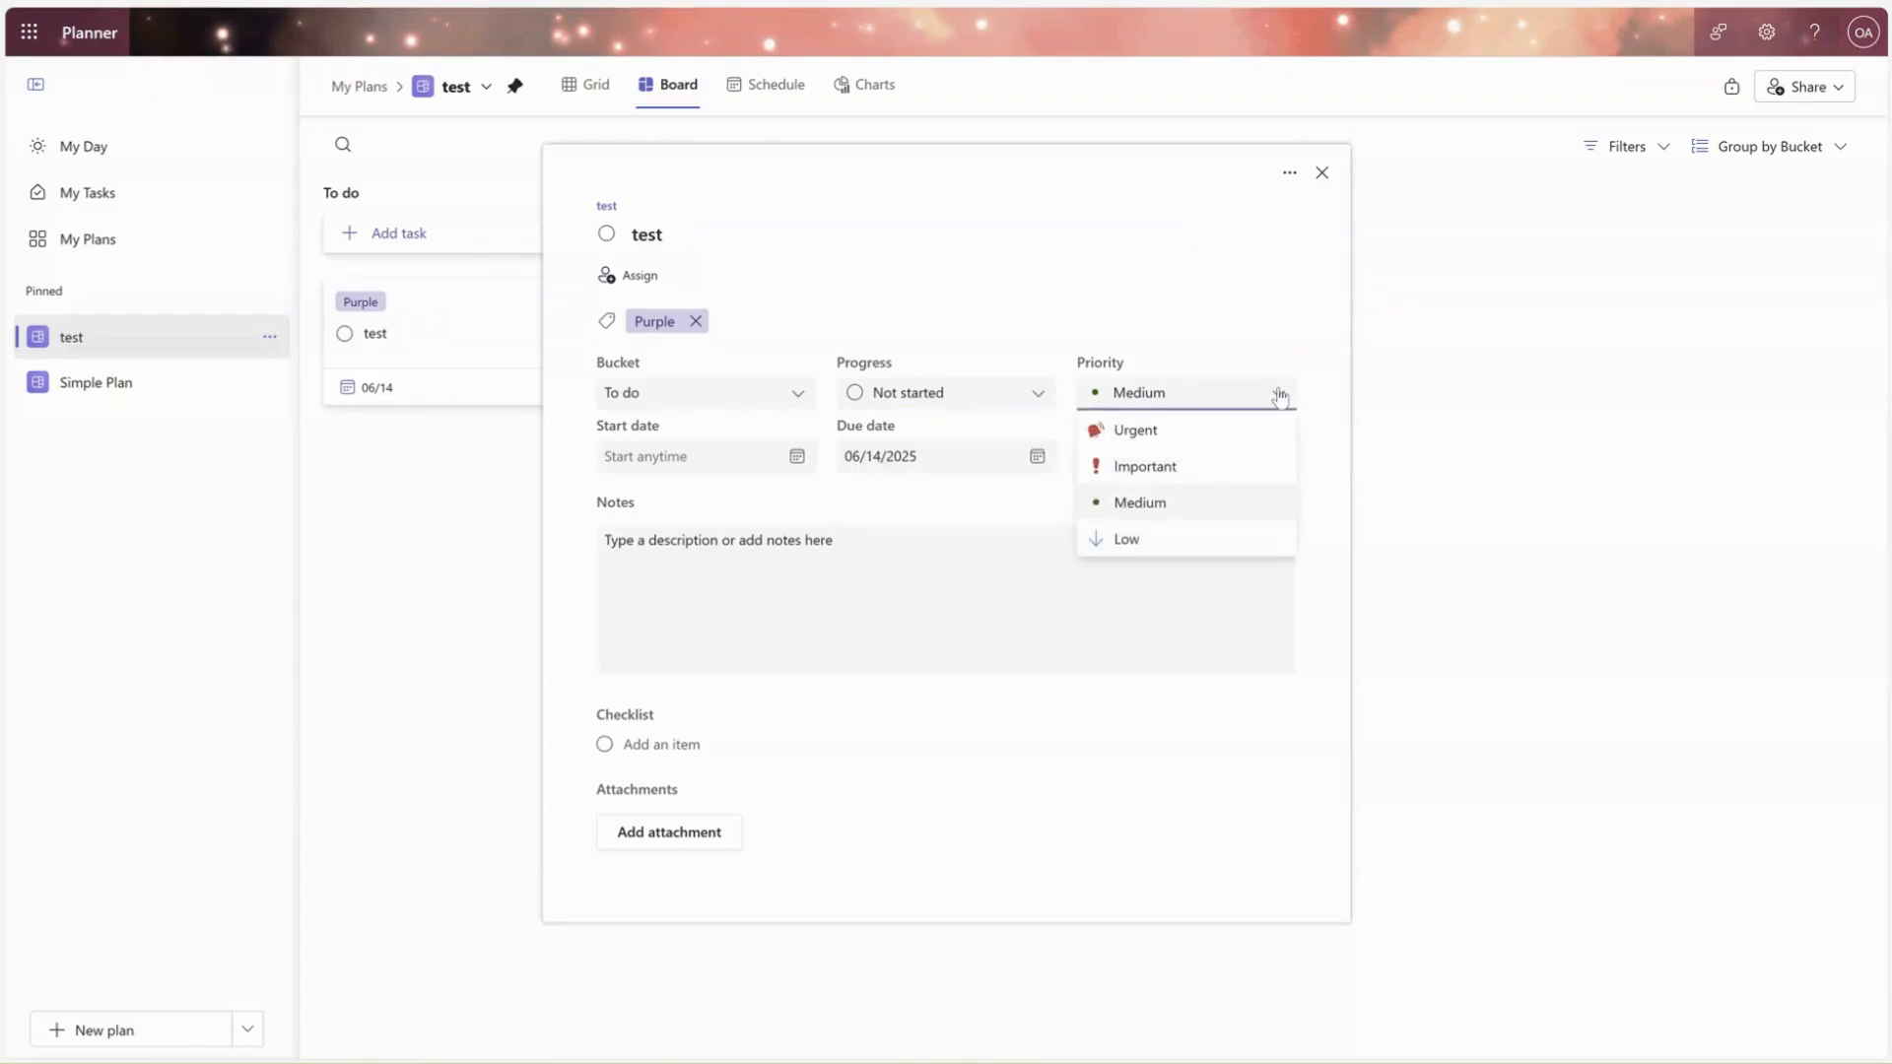
click(1184, 440)
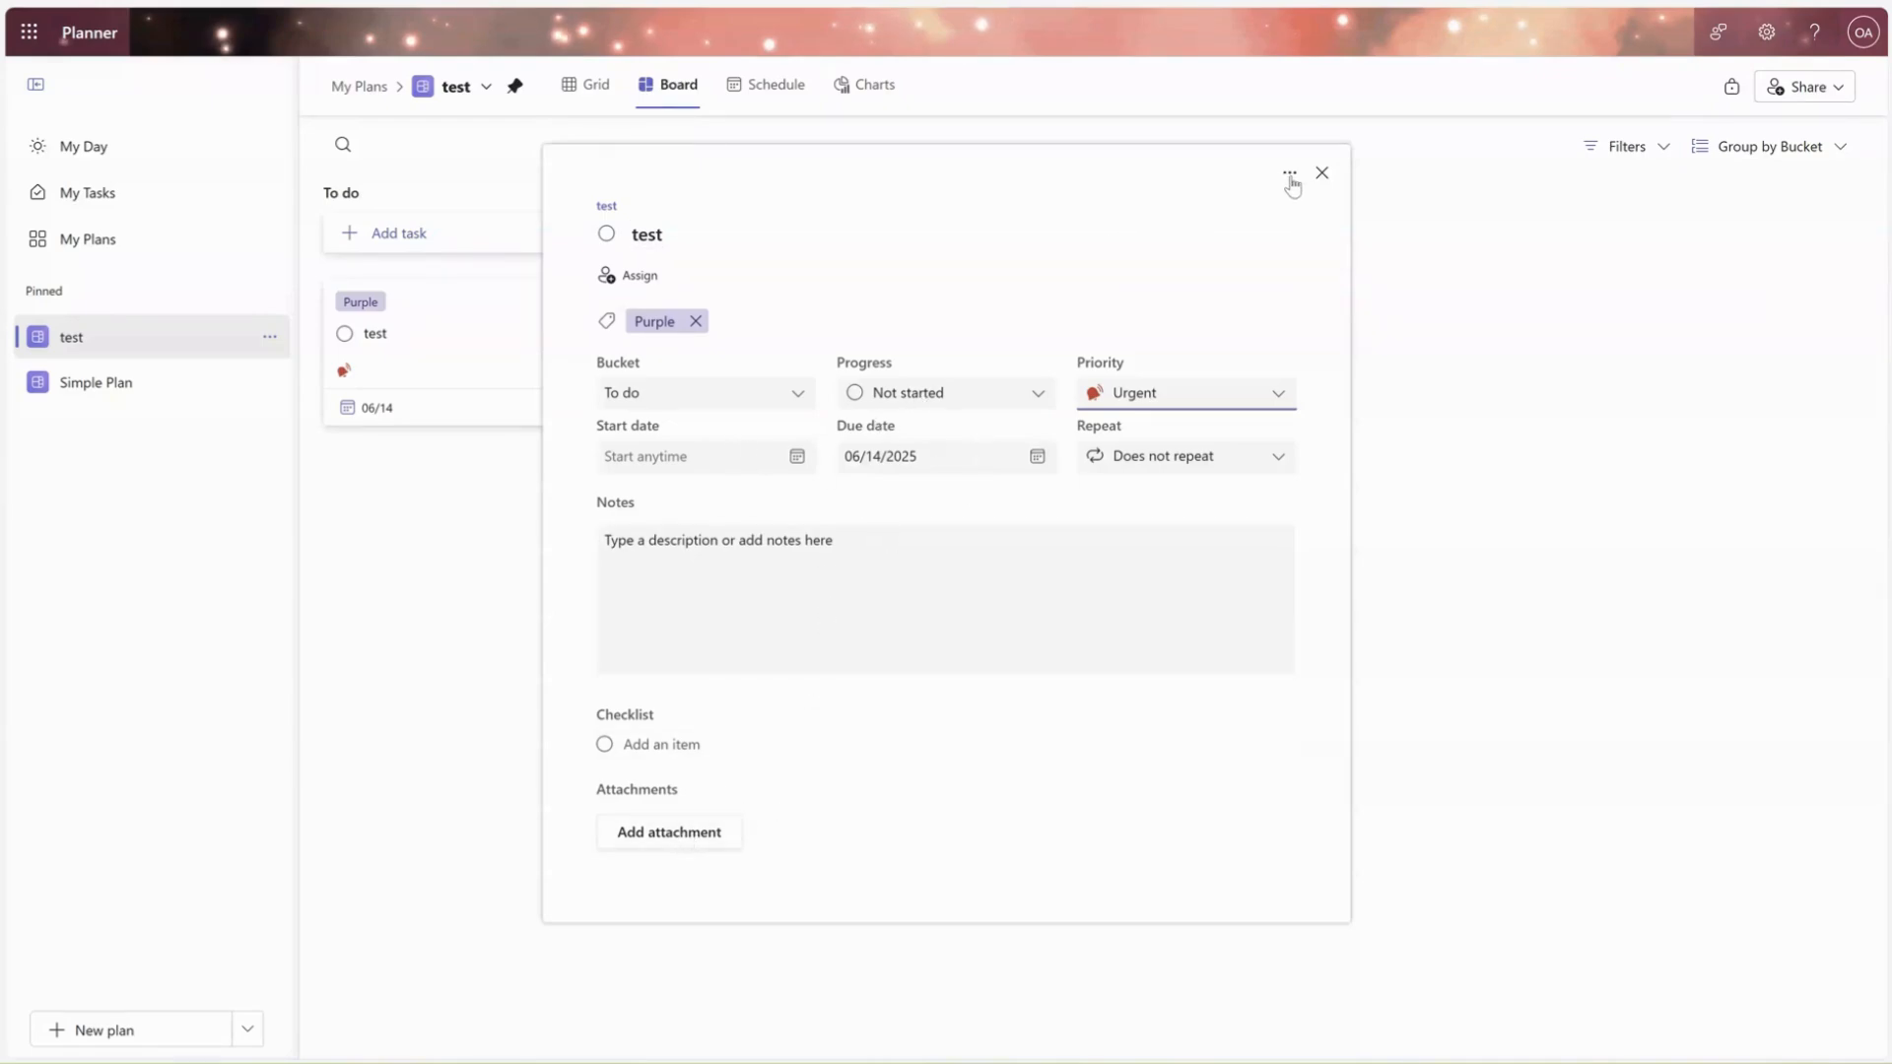
click(1323, 175)
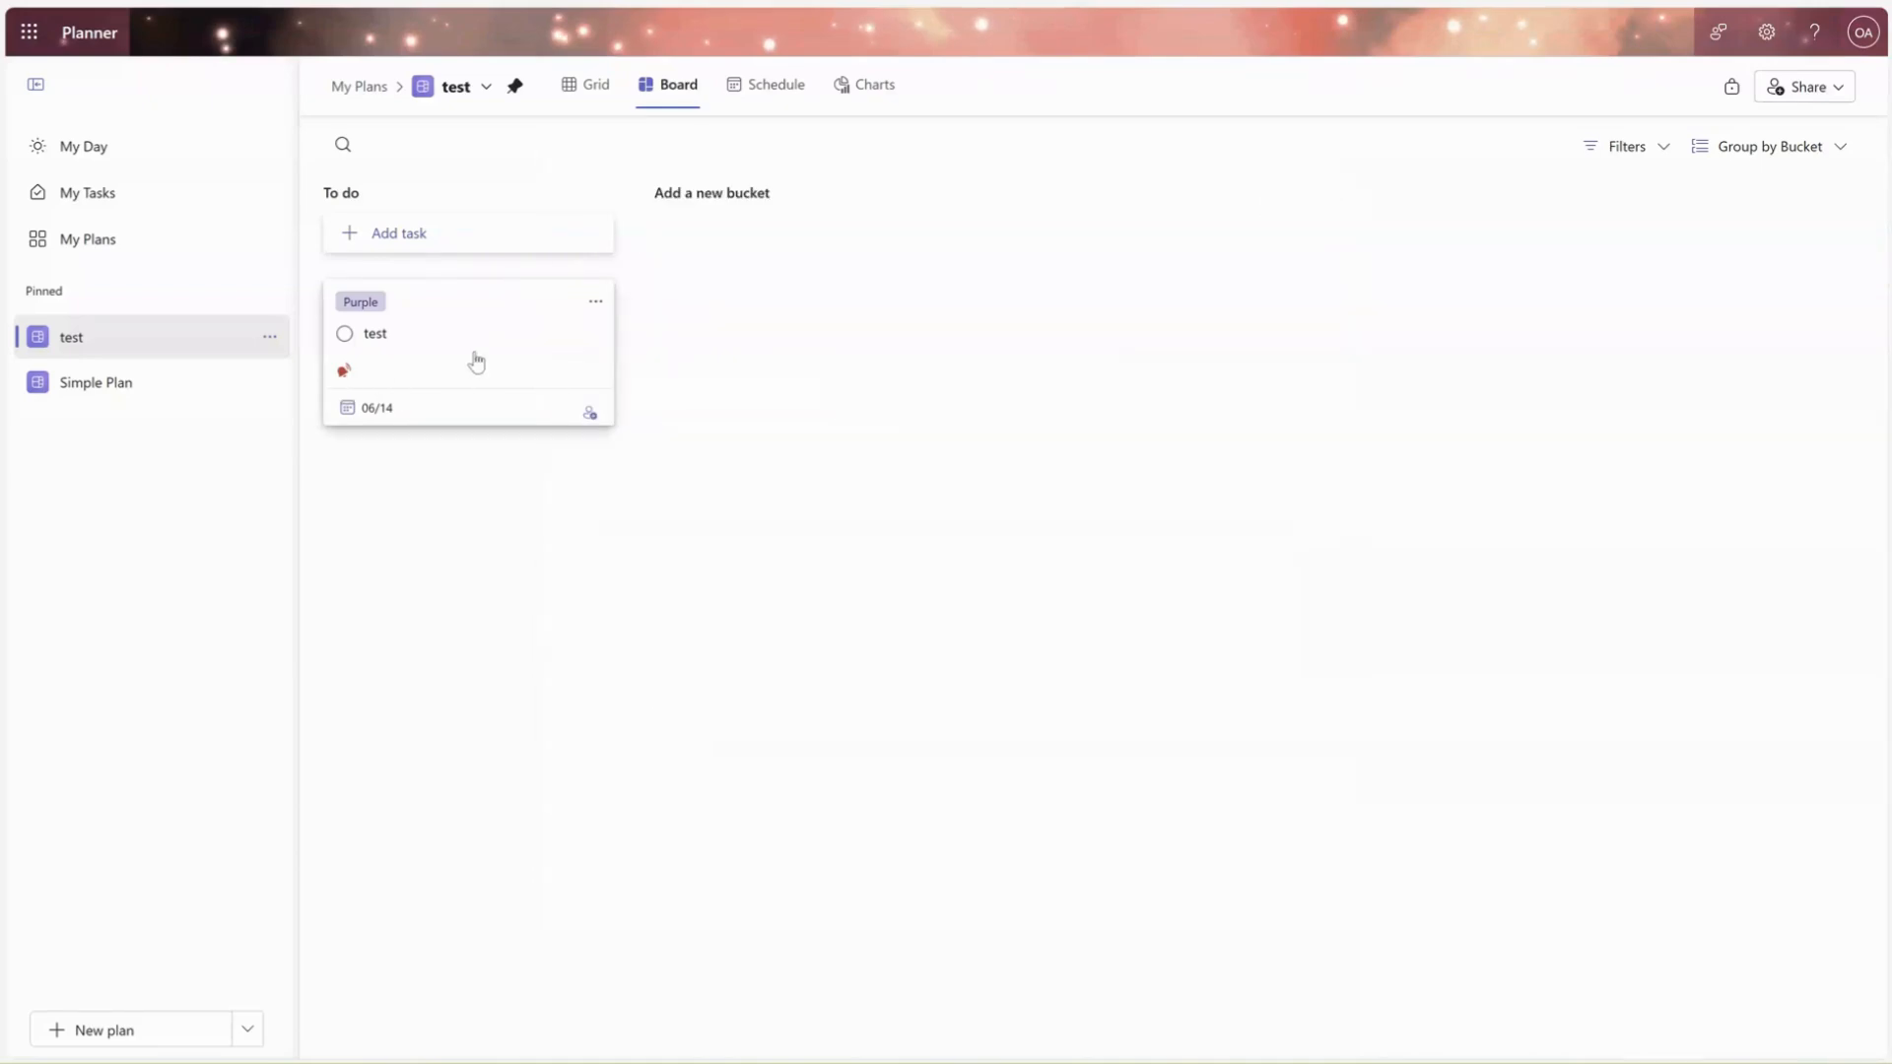
- Add two new buckets named test2 and test3 to the board beside To do
click(399, 232)
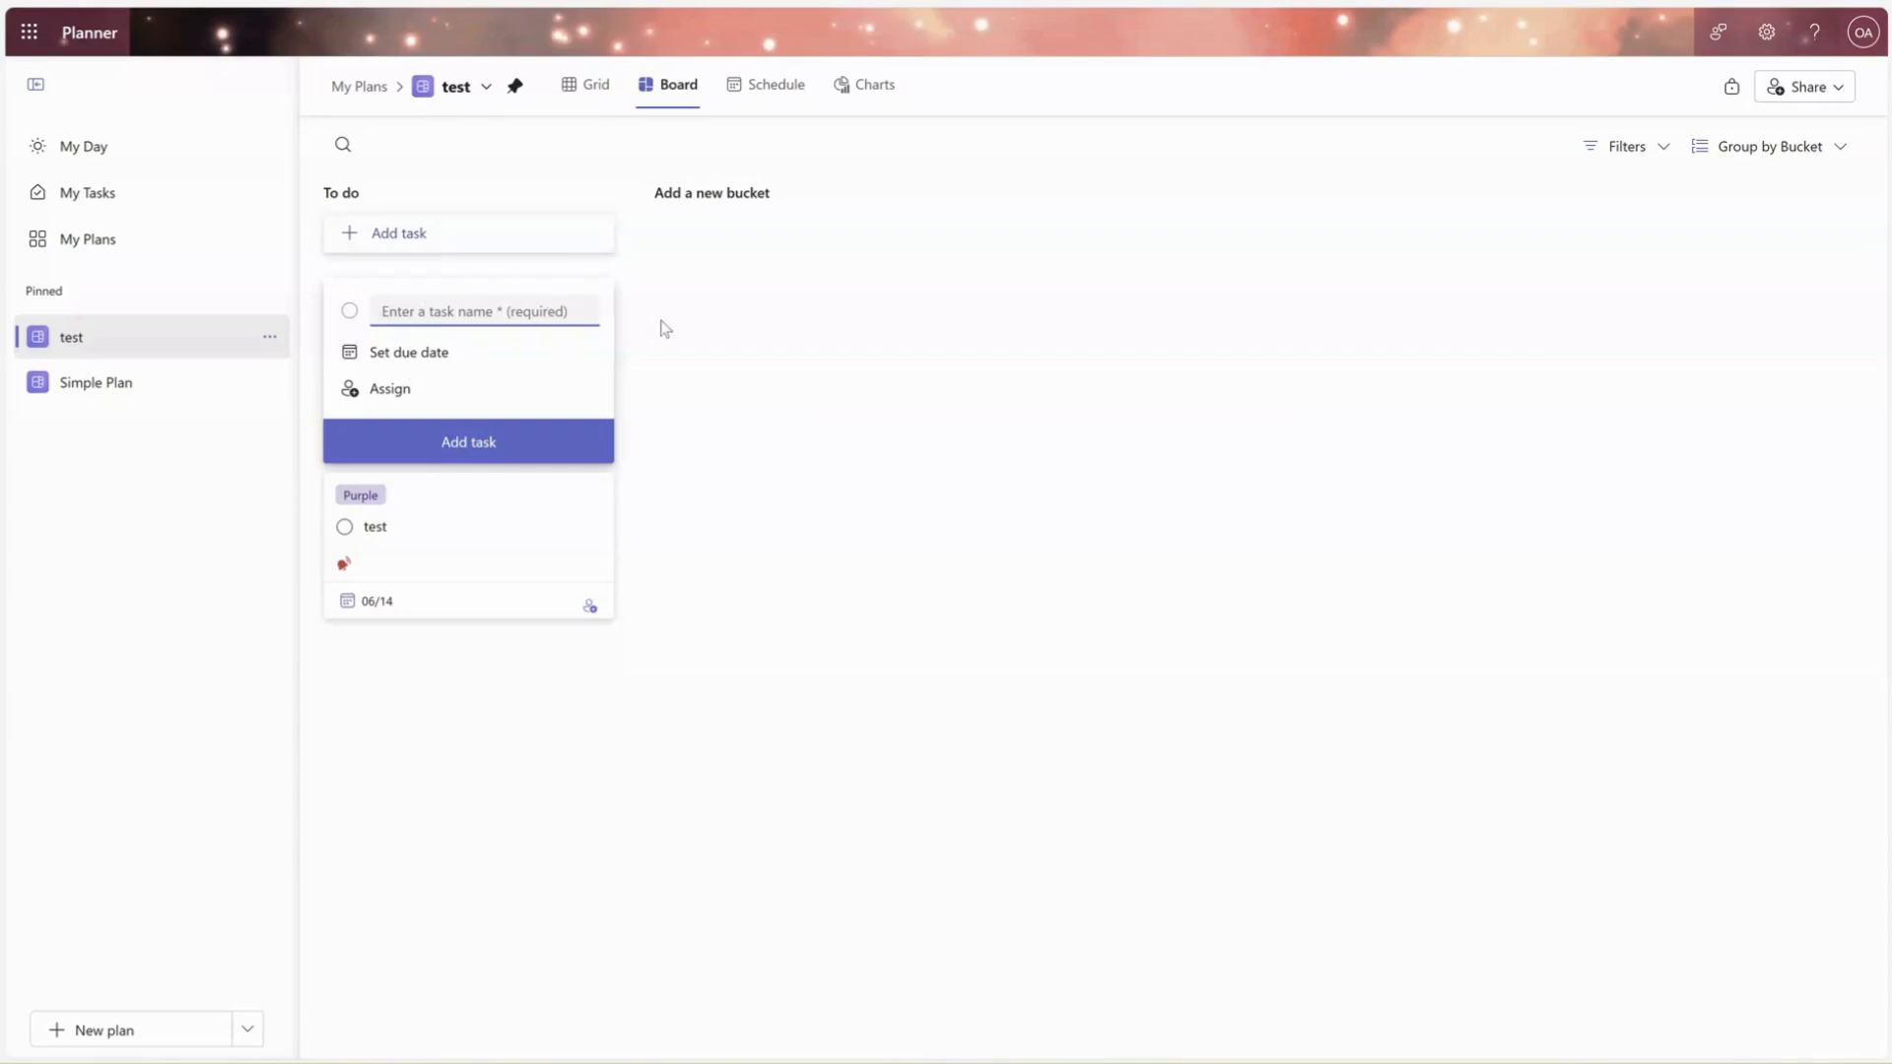
click(716, 347)
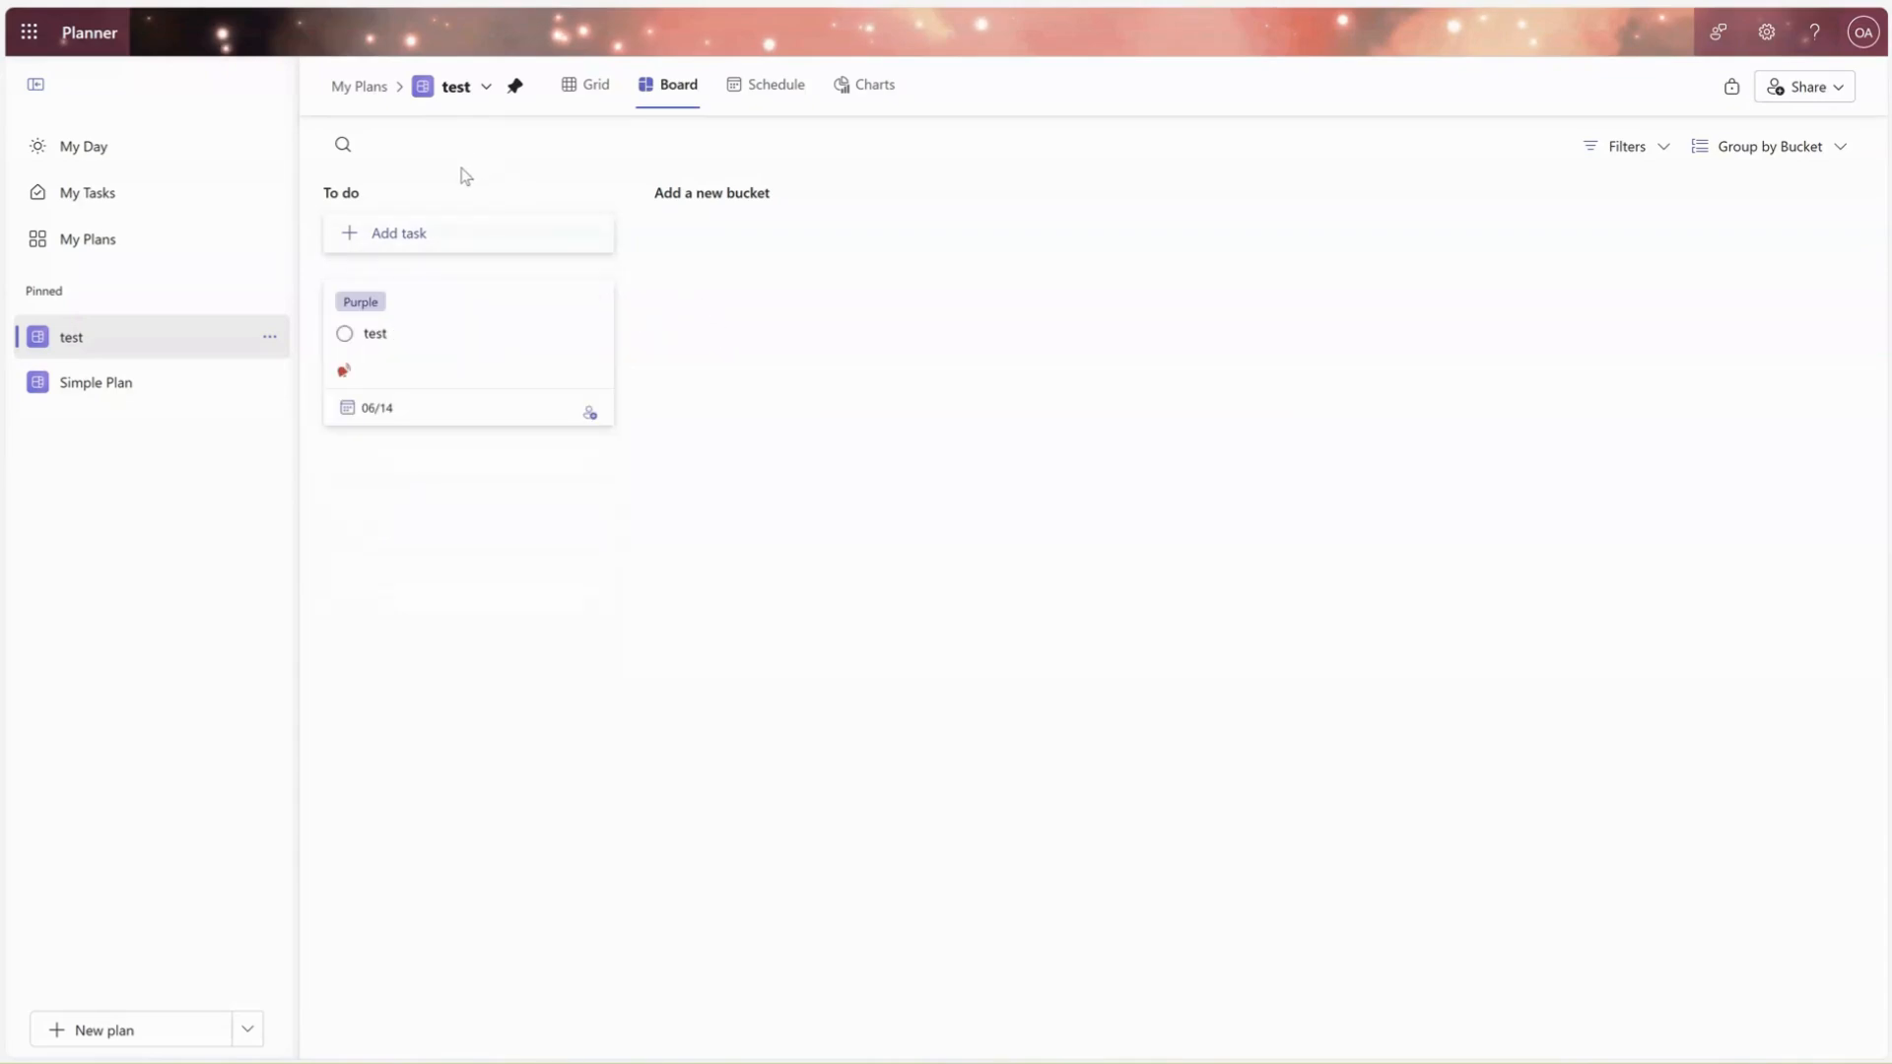
click(725, 195)
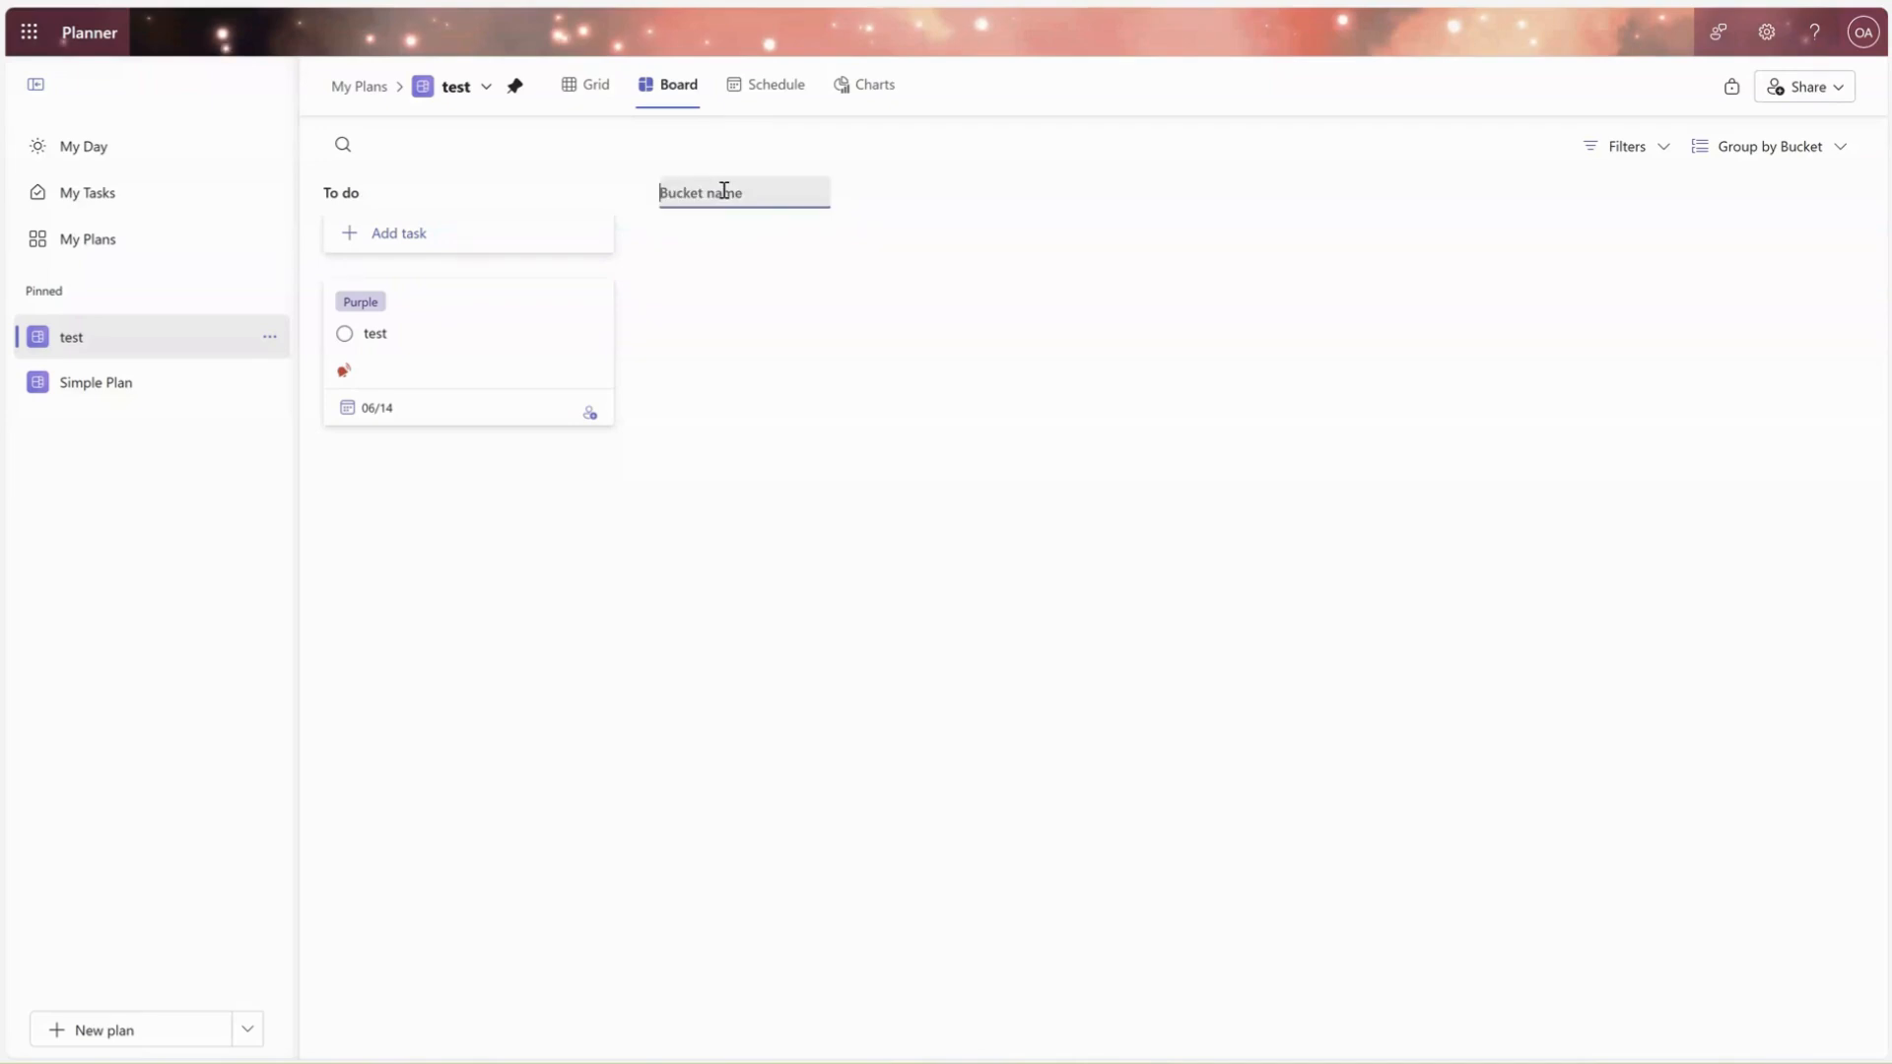
text(test2)
key(Return)
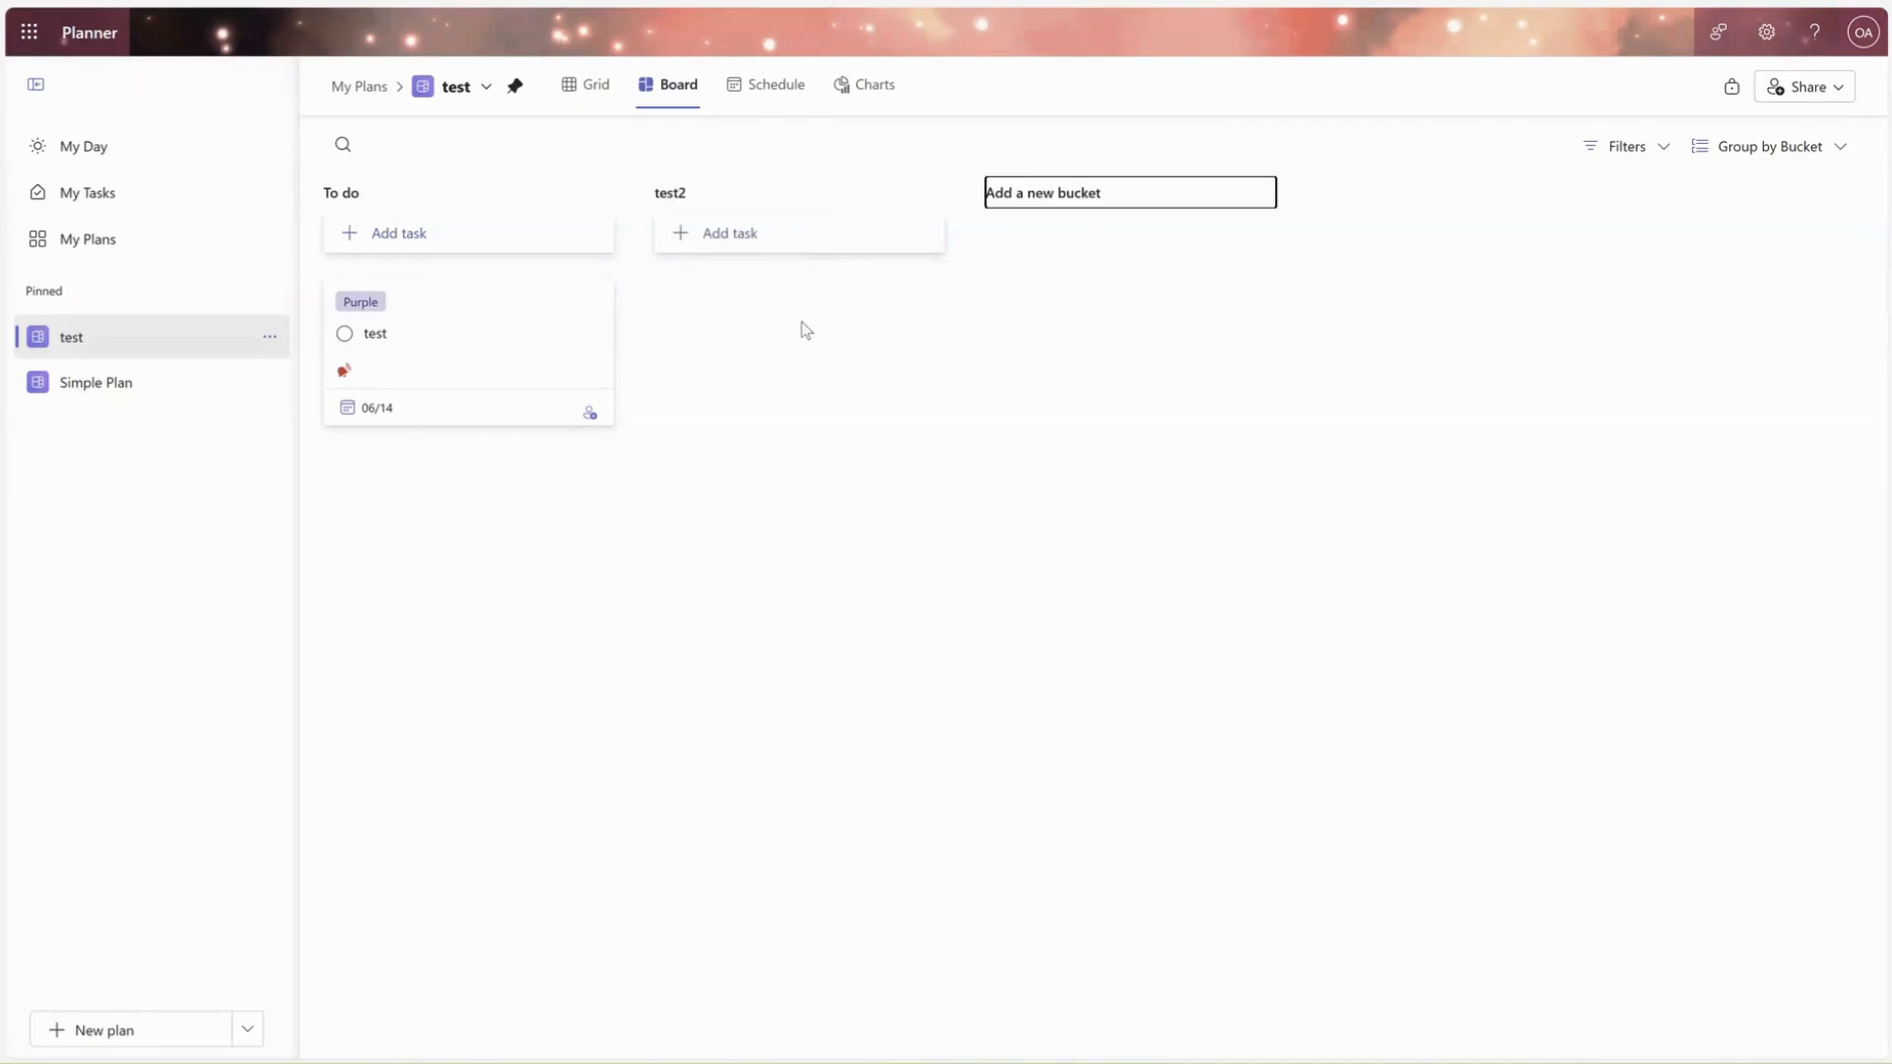
click(726, 238)
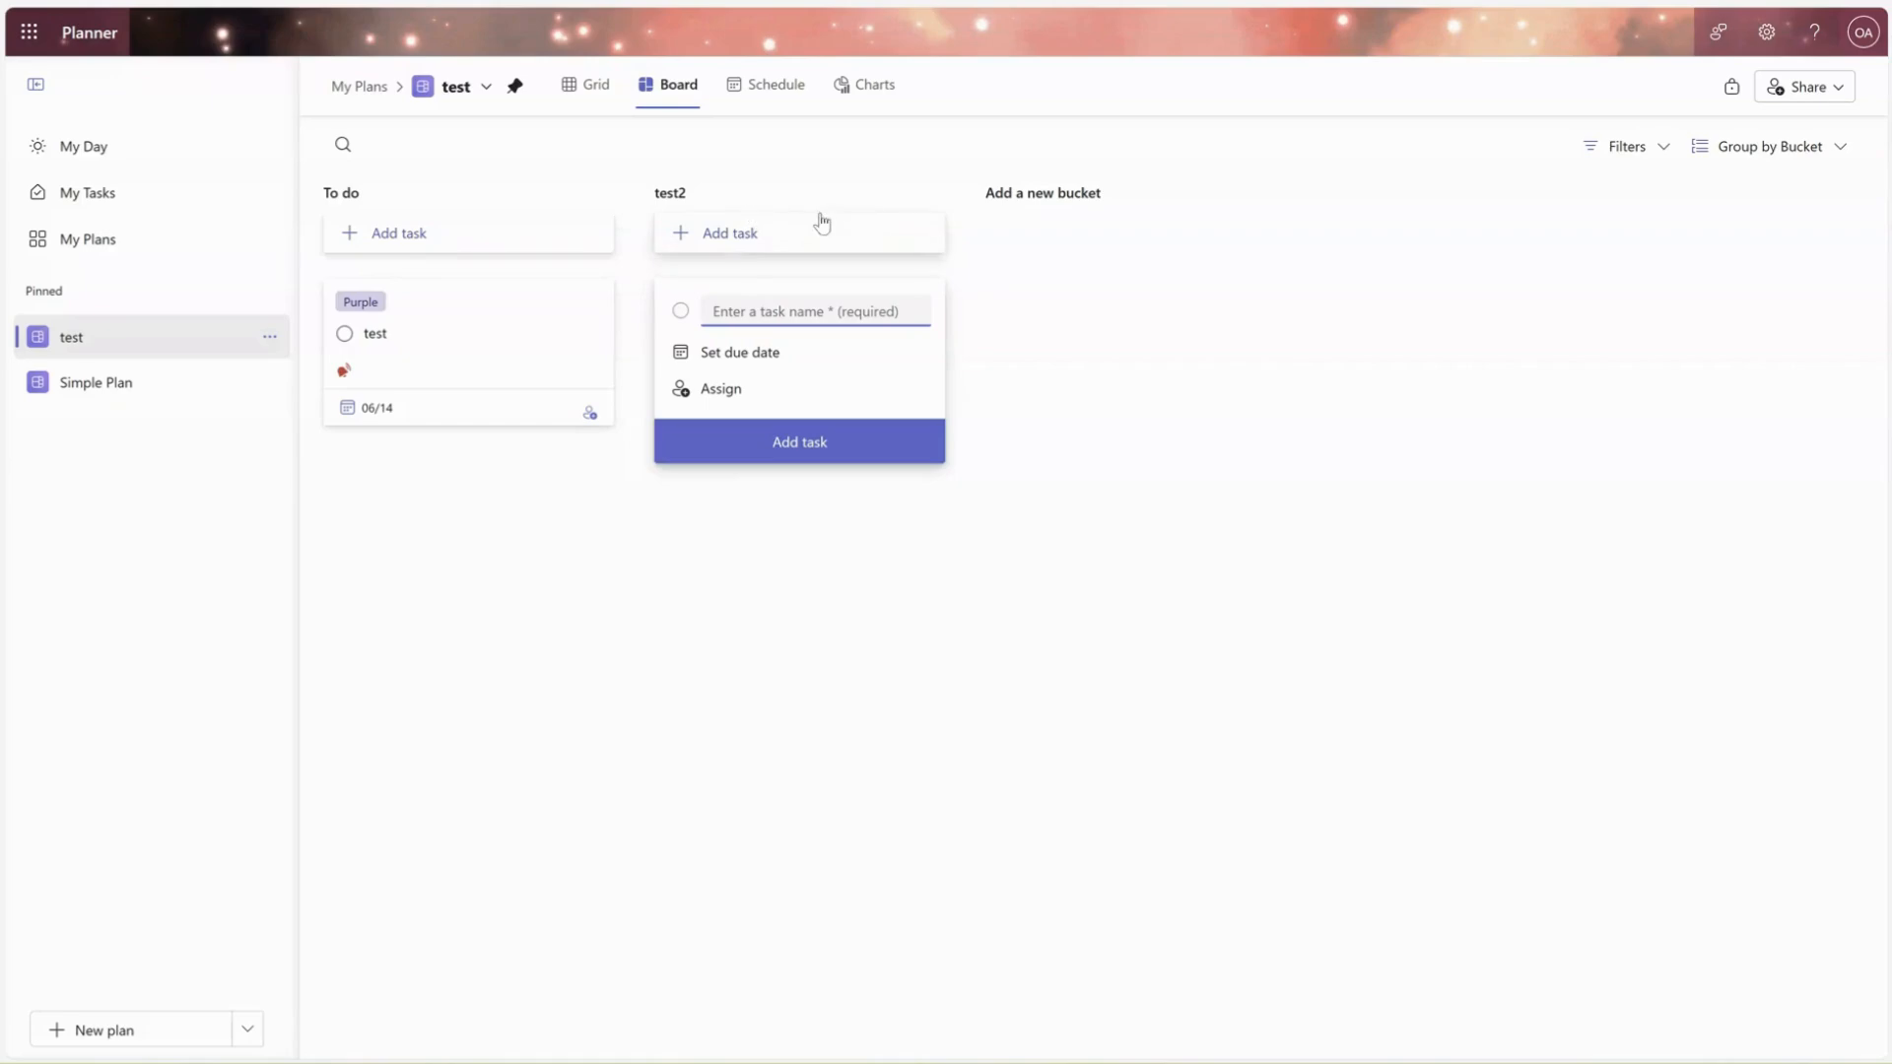
click(1016, 197)
text(test3)
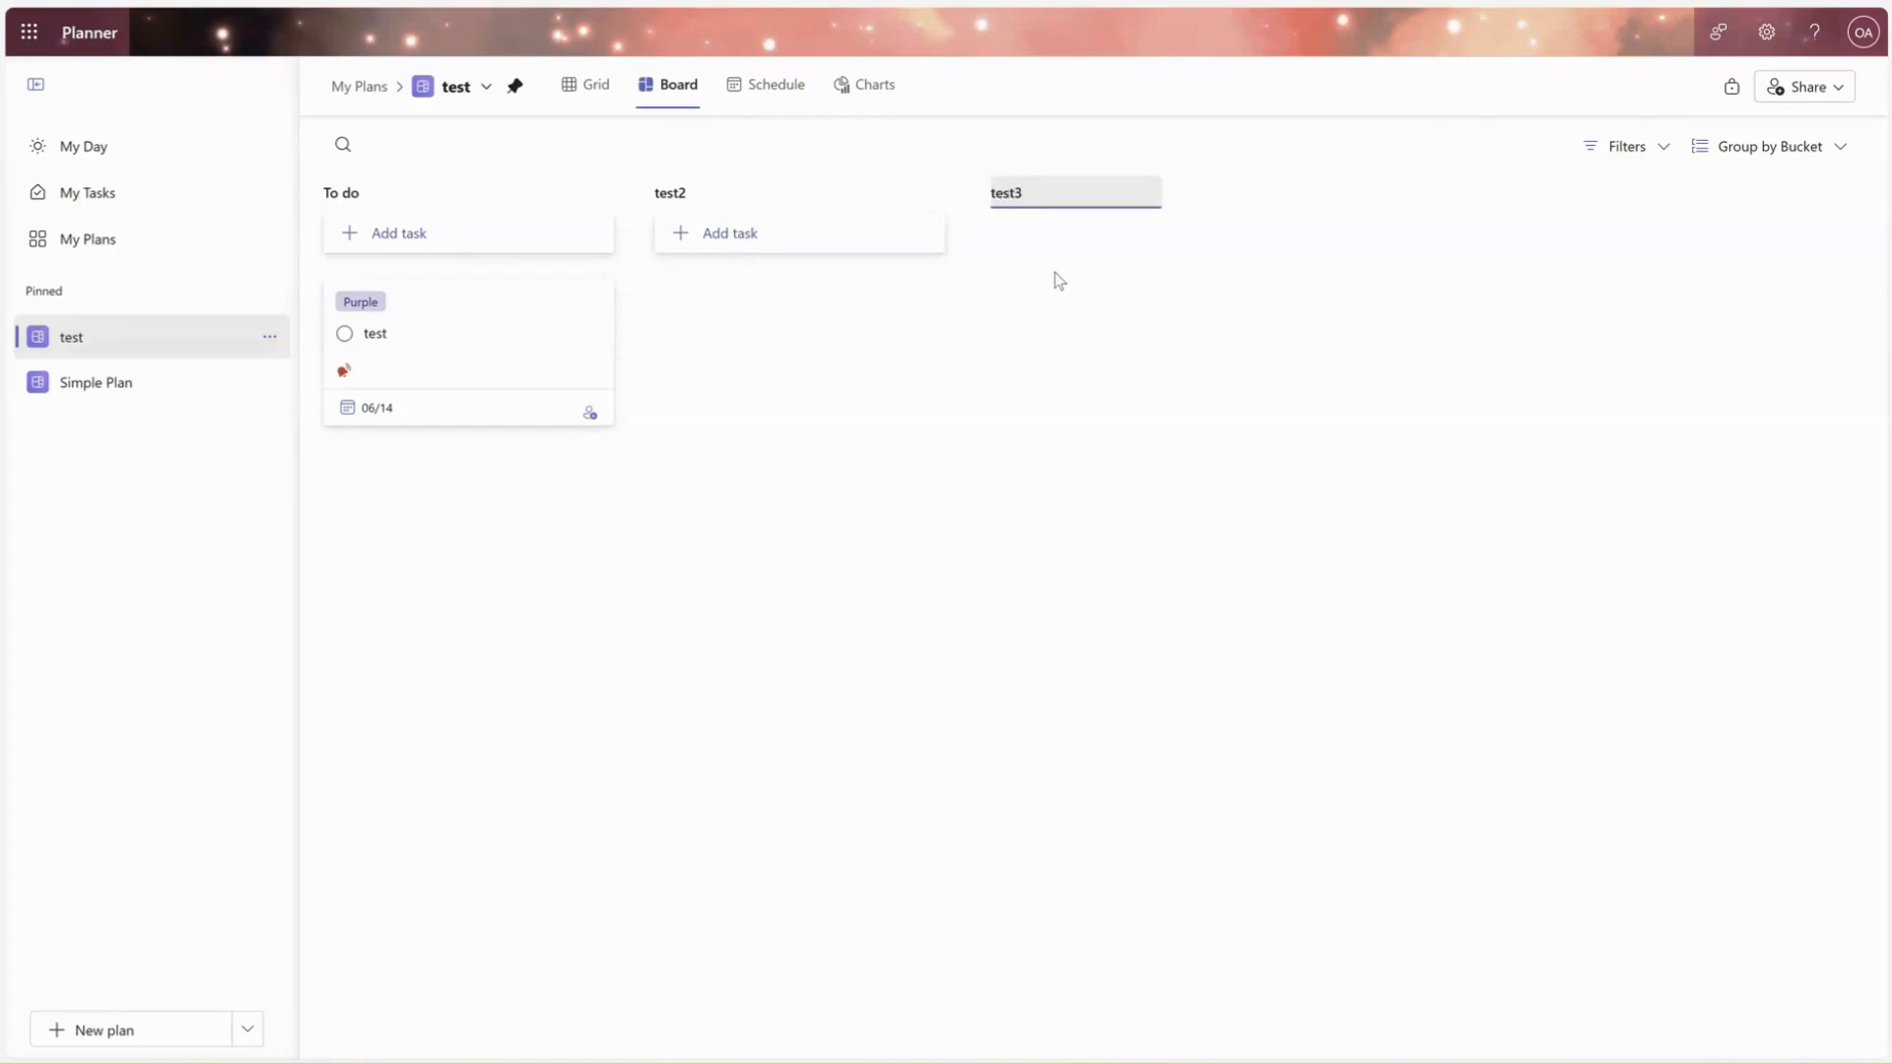
key(Return)
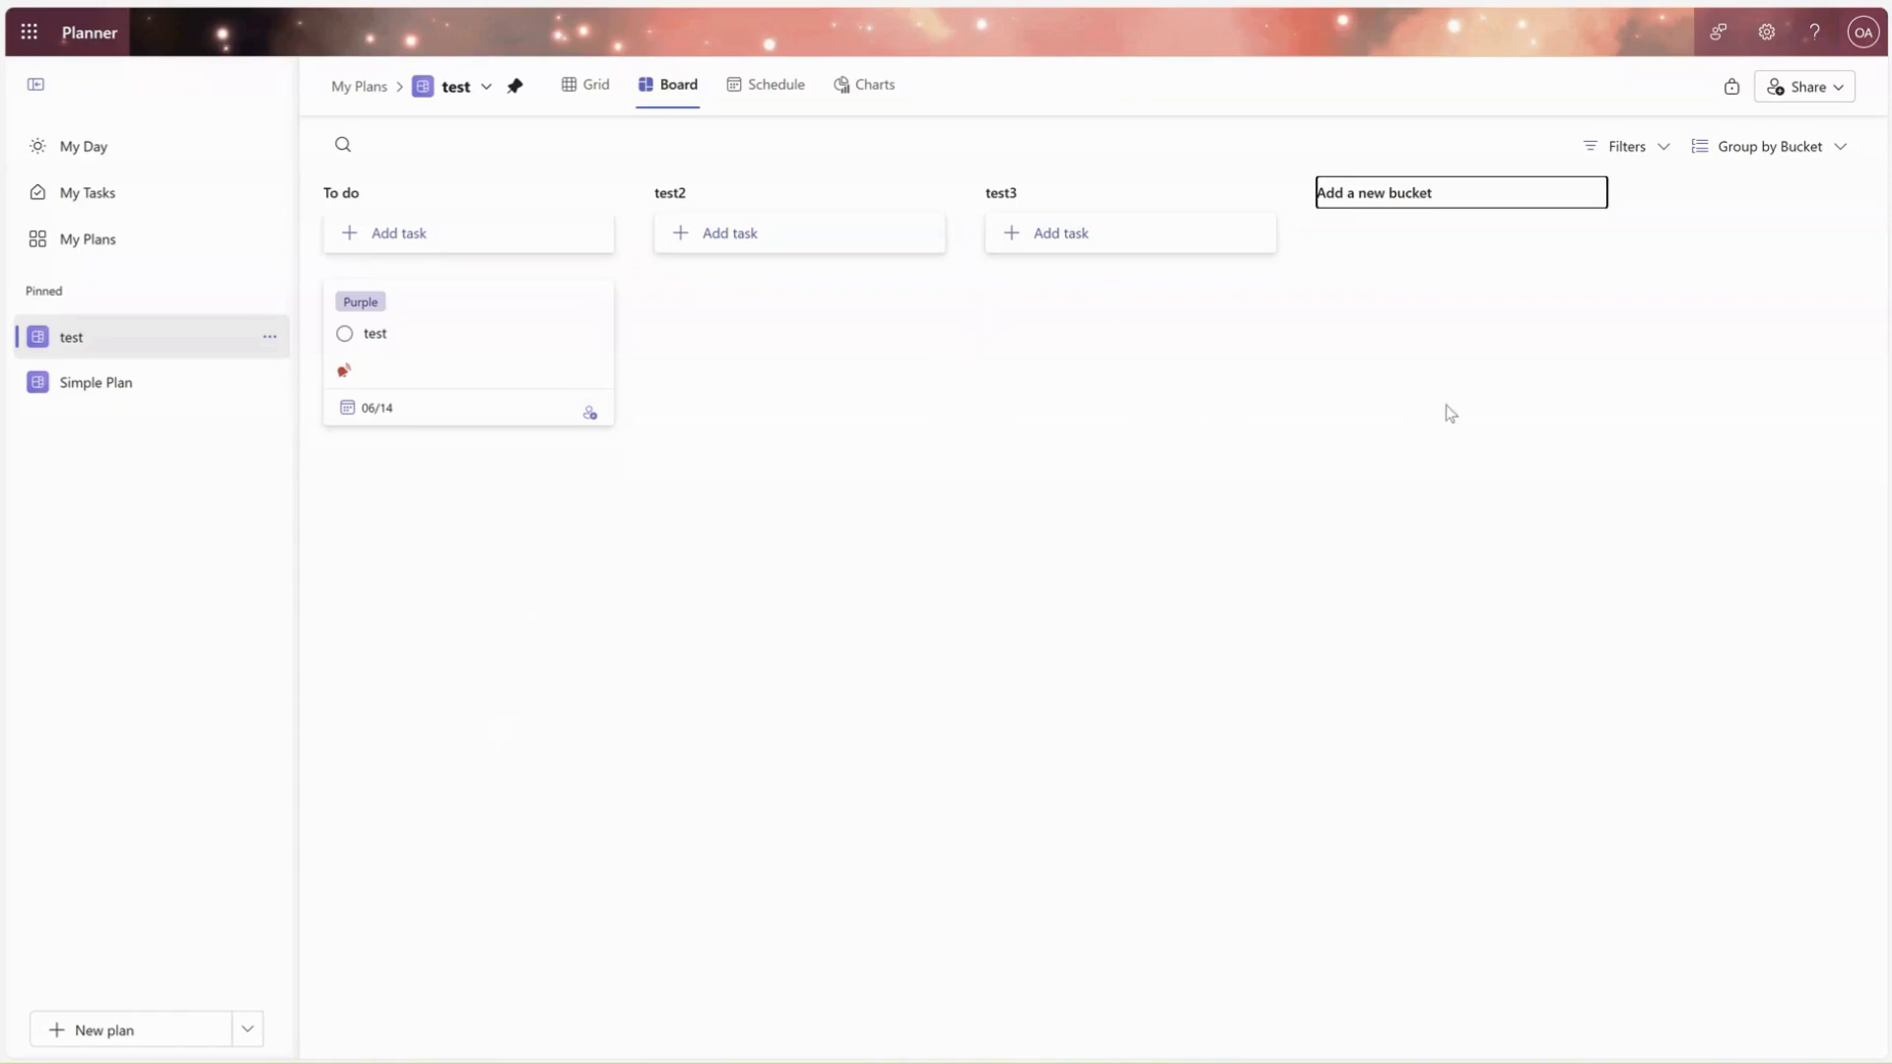
- Group the tasks on the test plan's board by priority
click(1840, 150)
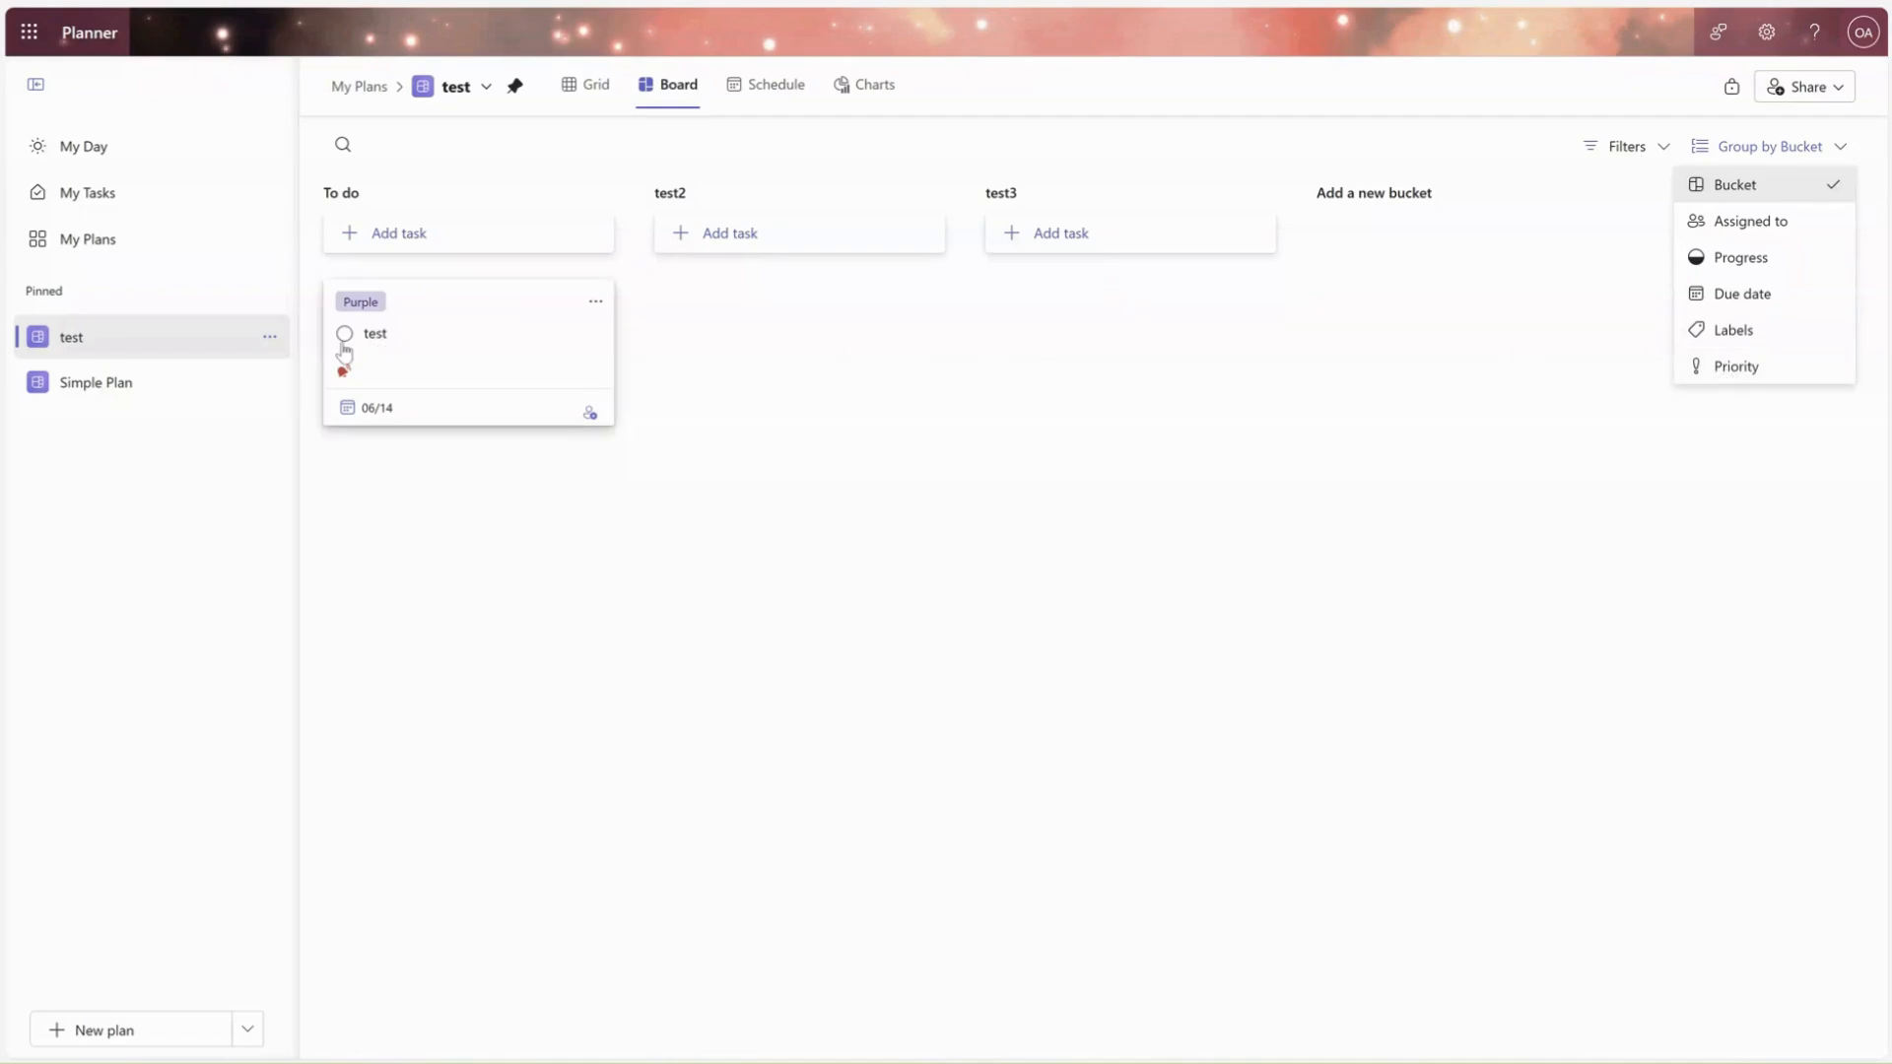
click(1739, 365)
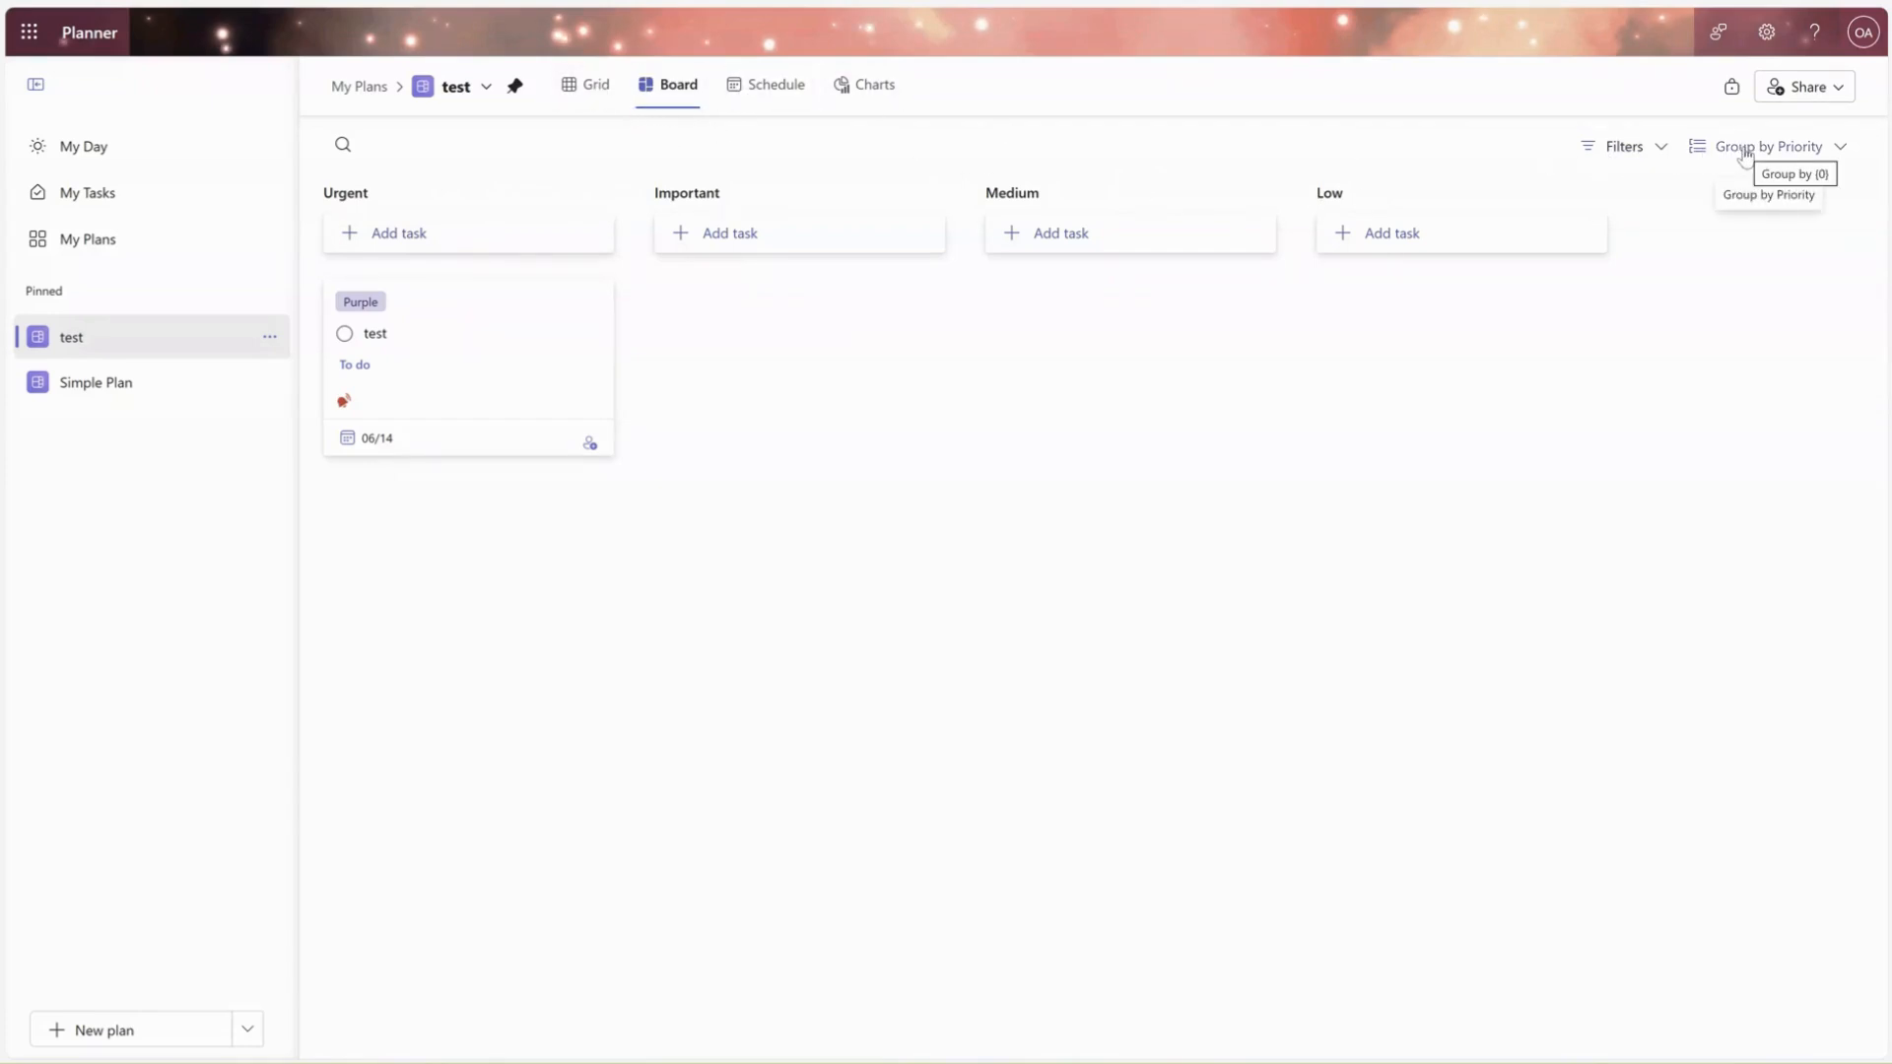
- View the test plan as a grid and as a schedule, toggling each priority group and the completed group of unscheduled tasks
click(585, 102)
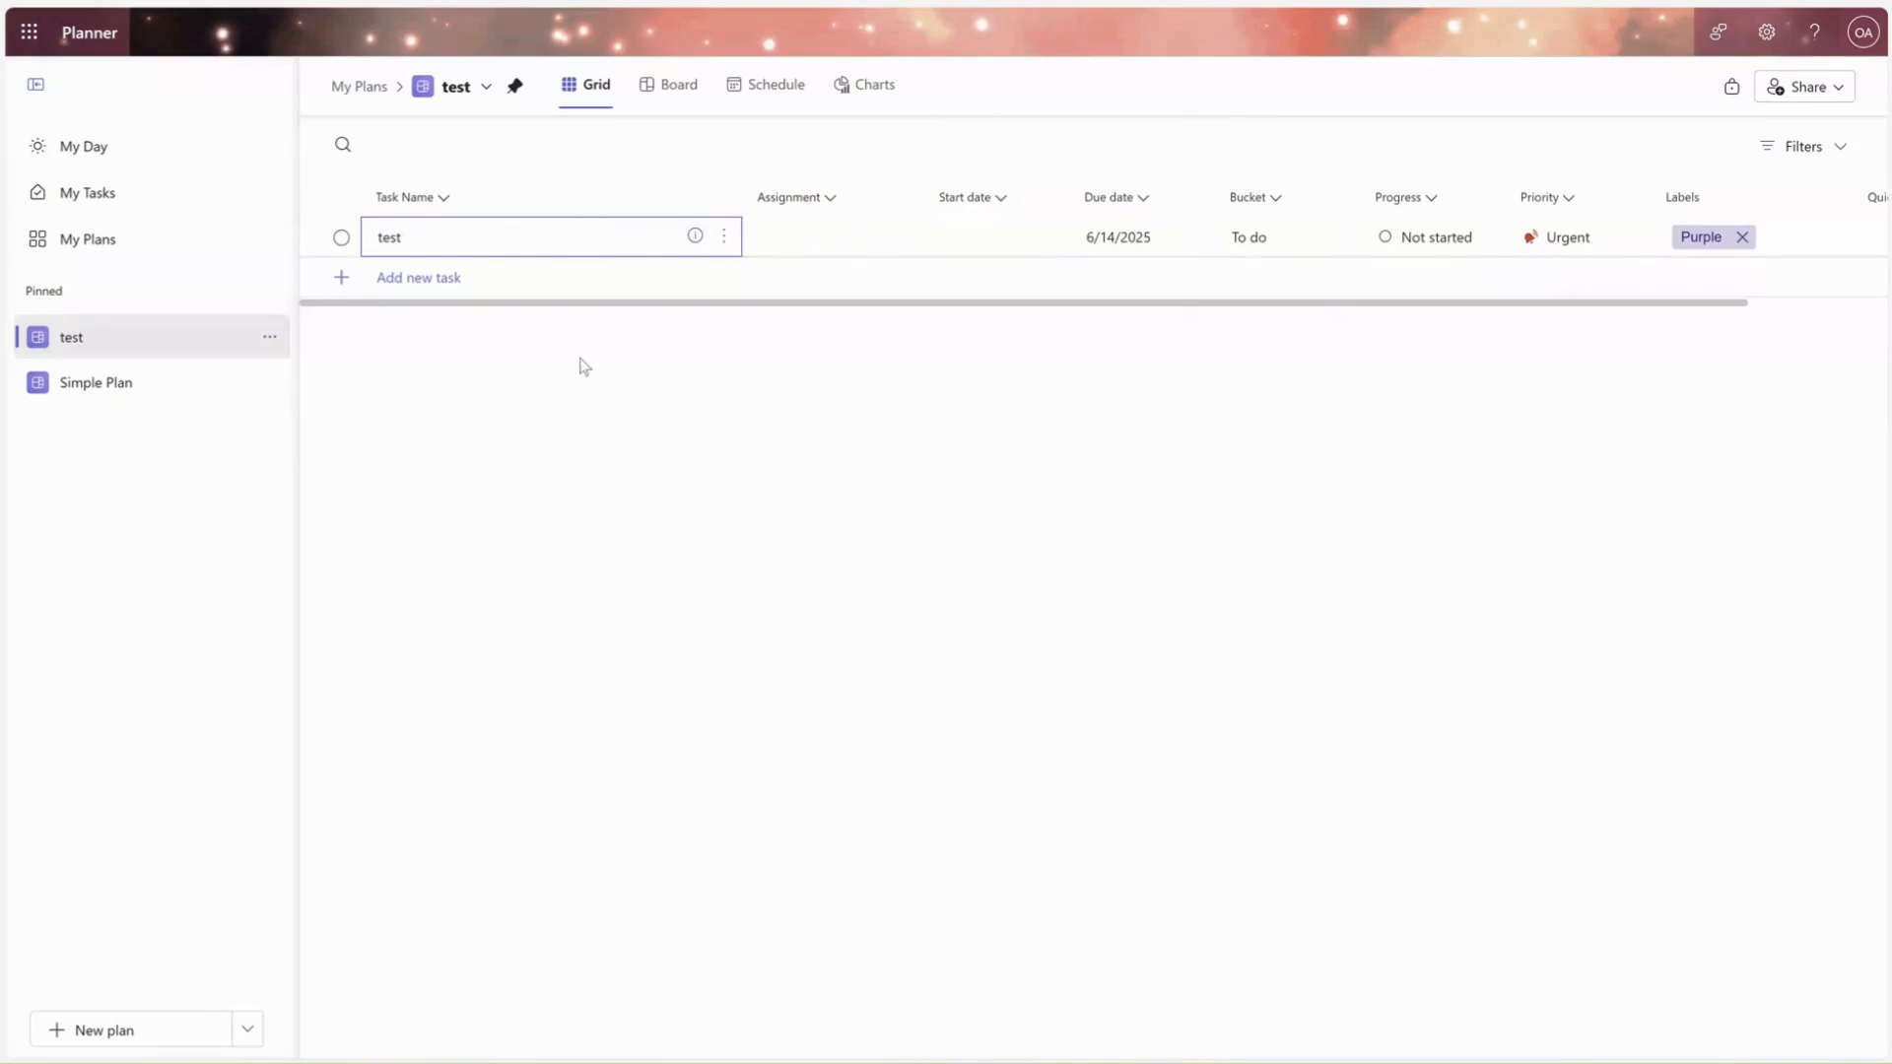
click(789, 94)
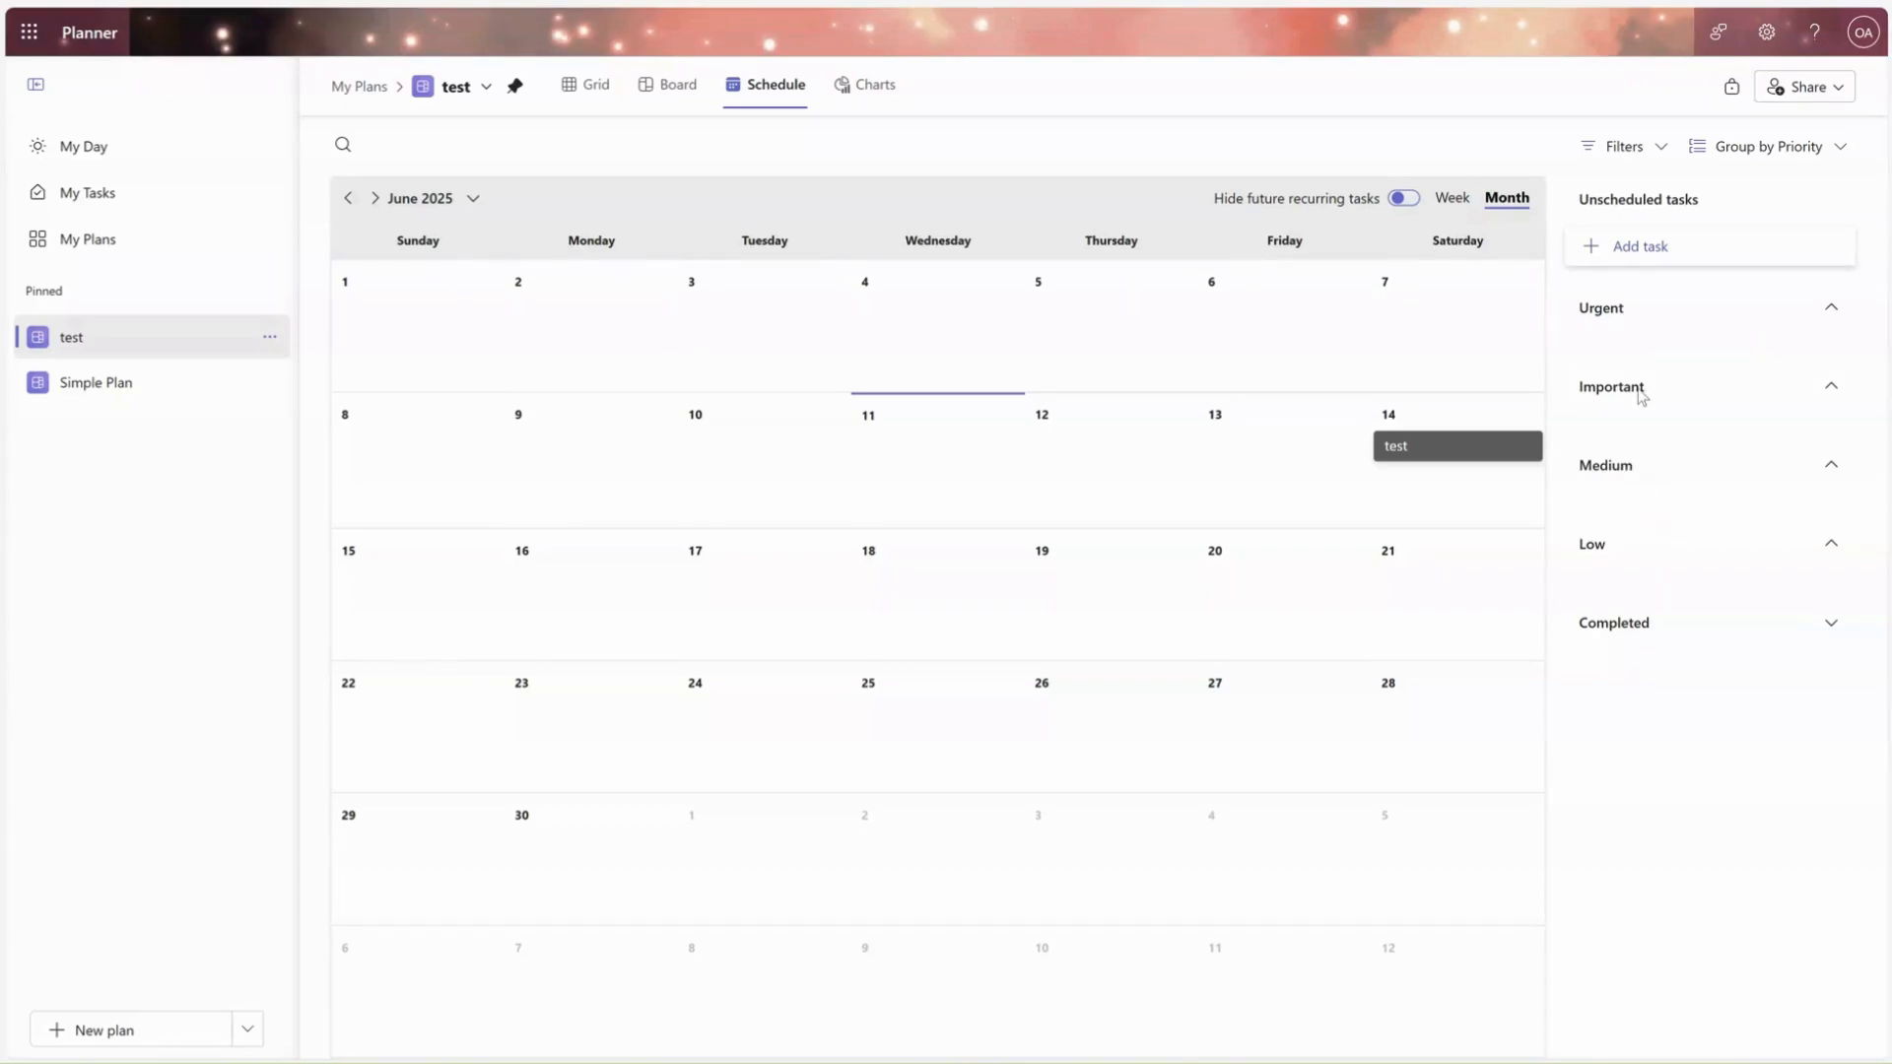
click(1830, 307)
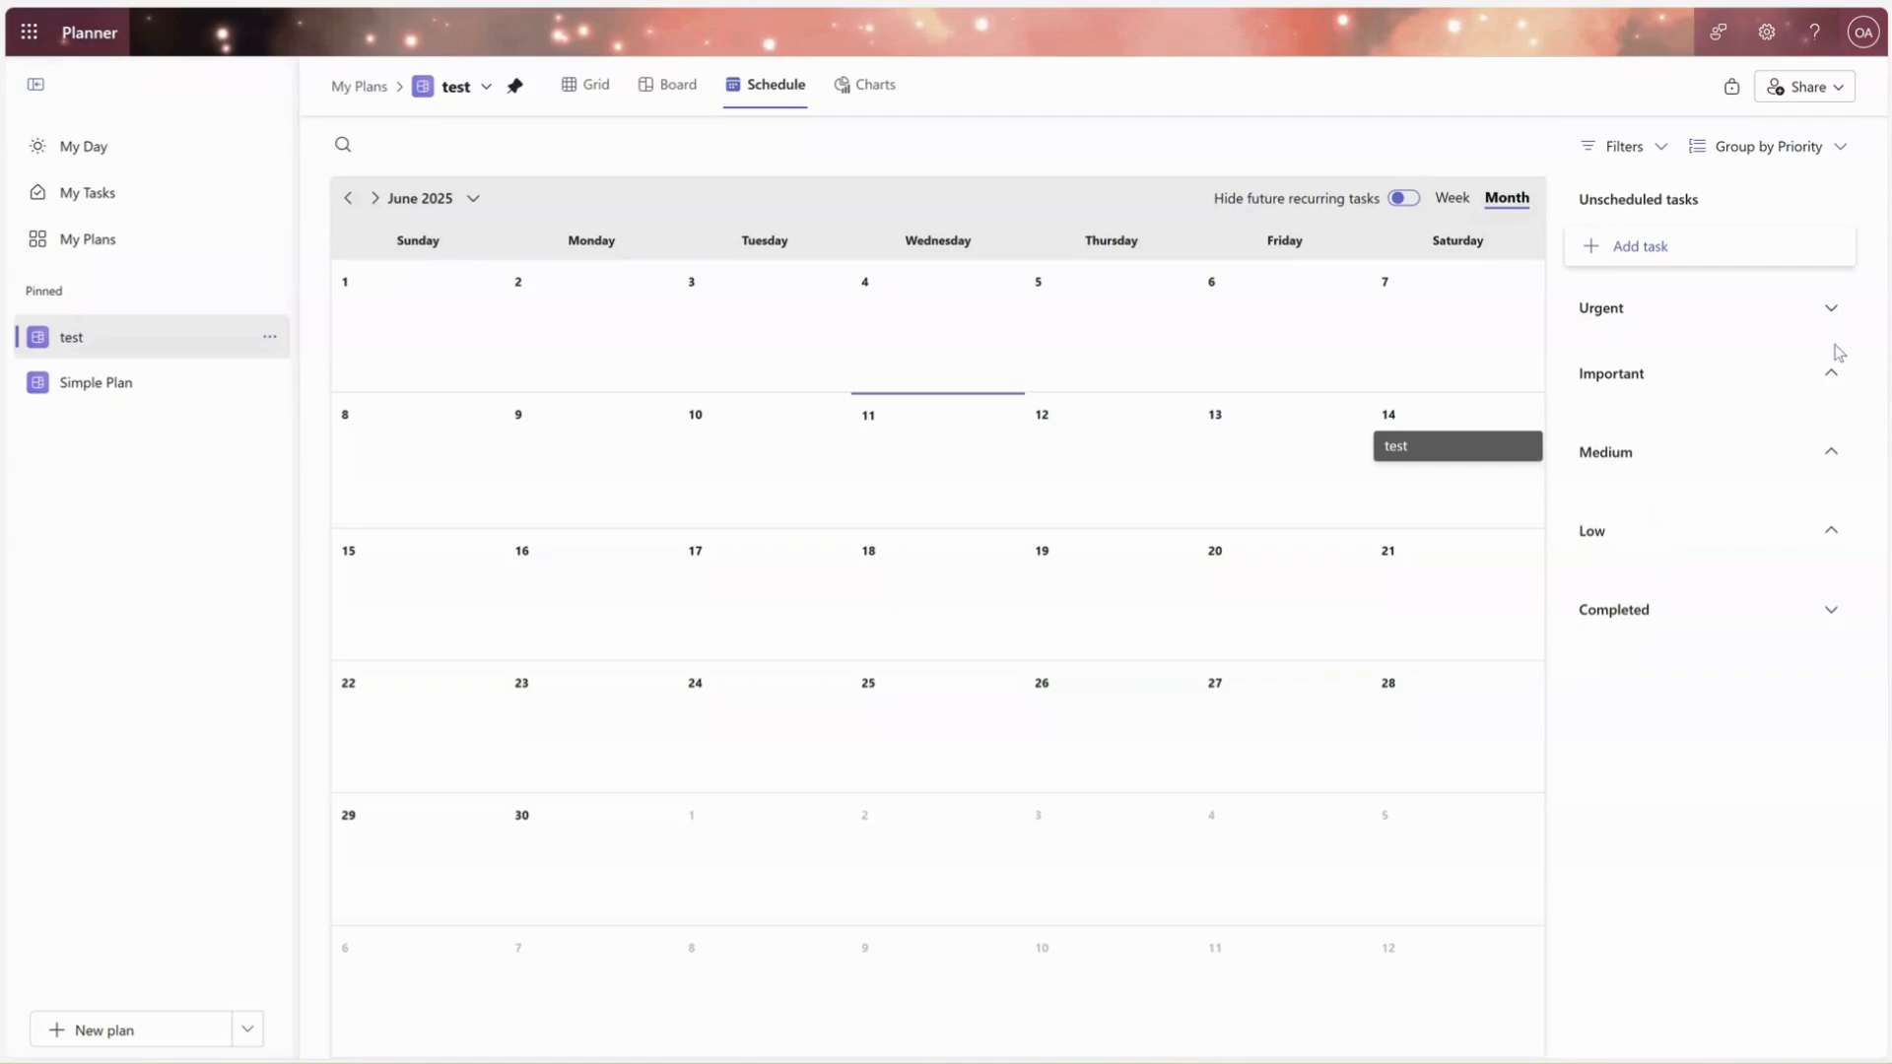
click(1831, 375)
click(1831, 439)
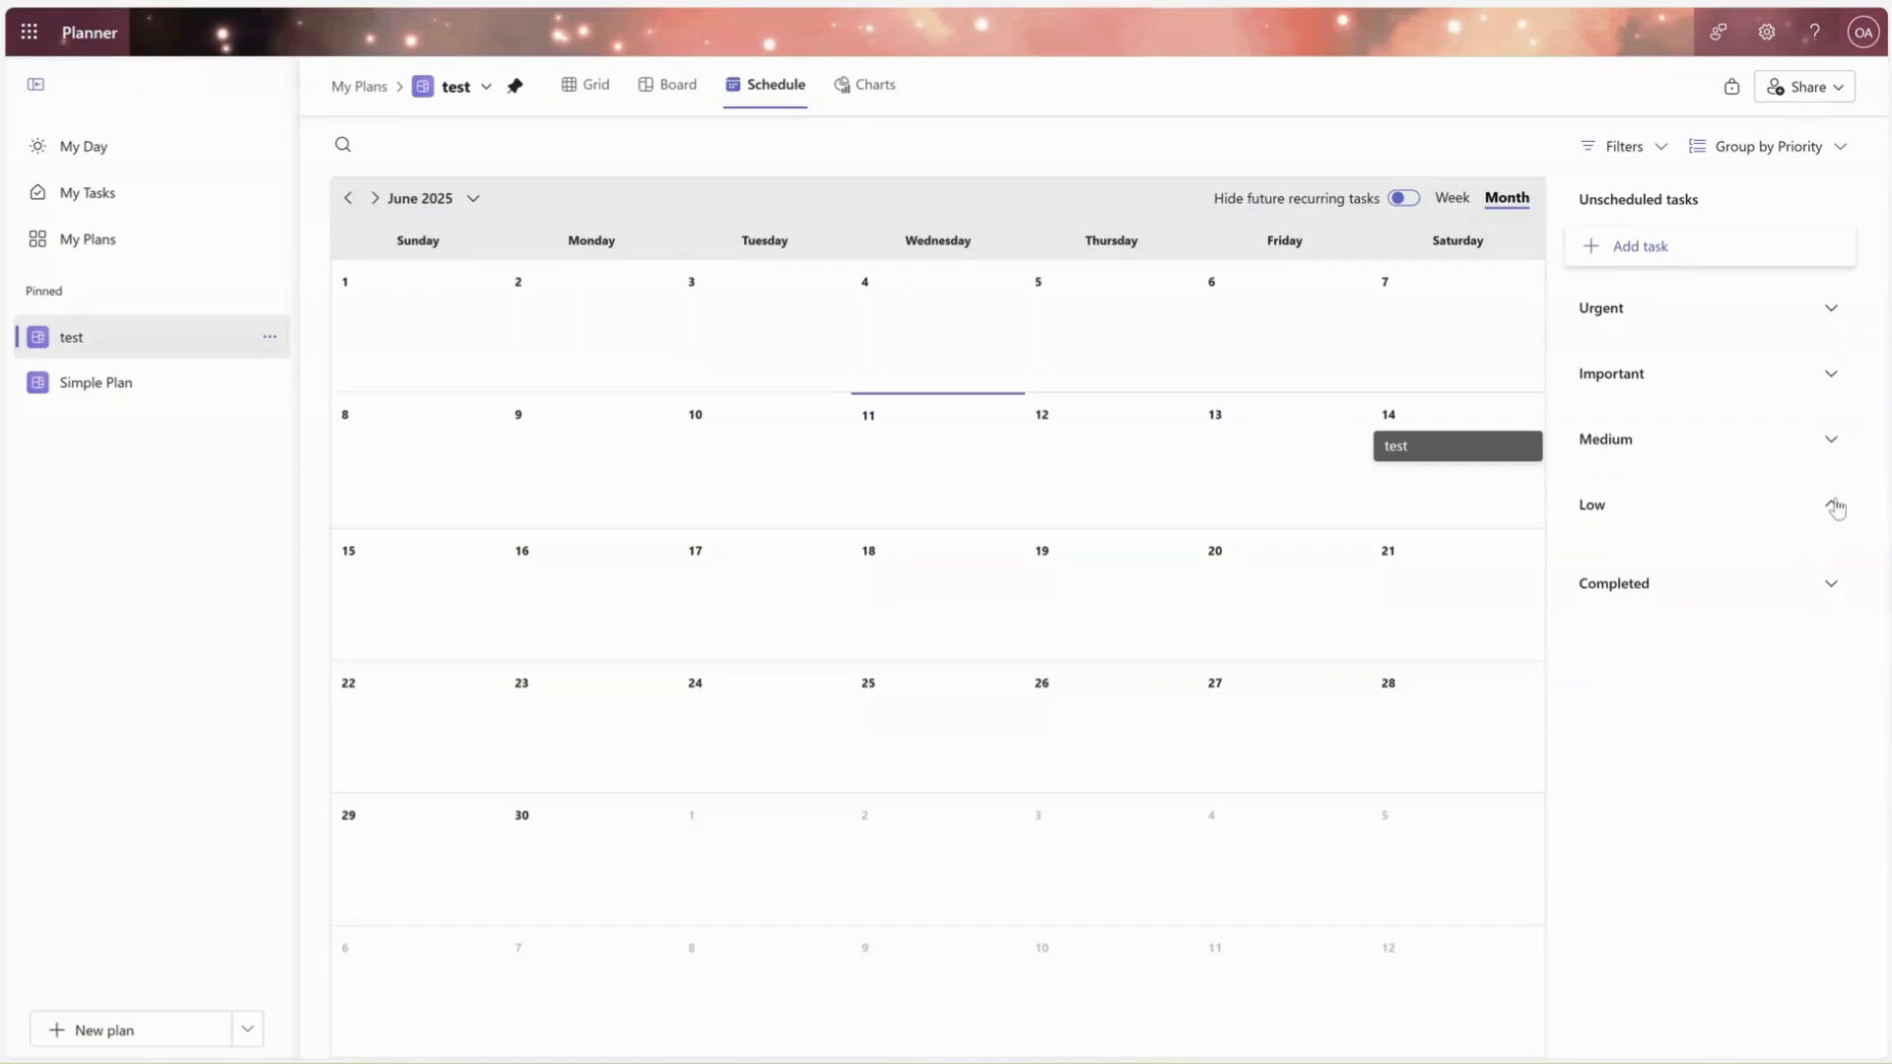
click(1831, 506)
click(1830, 570)
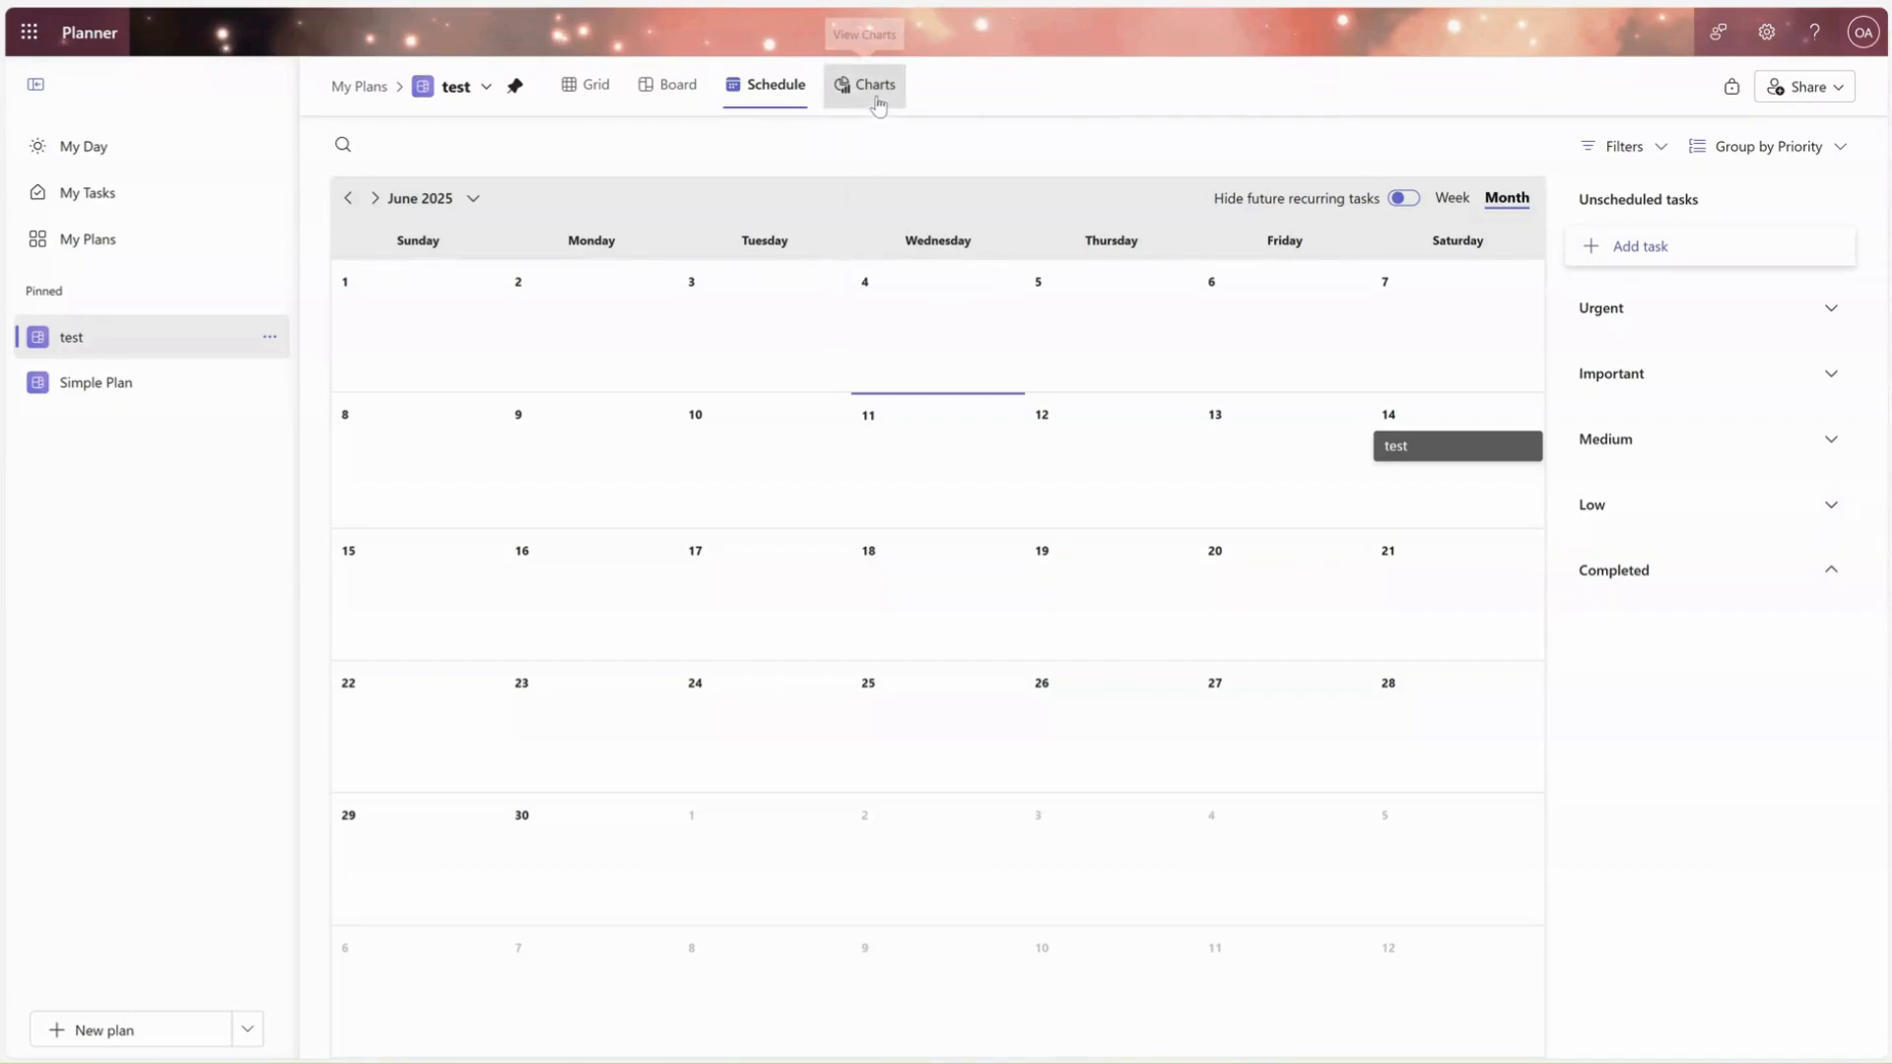
- Examine the test plan's charts, checking the task distribution by bucket and by priority
click(876, 99)
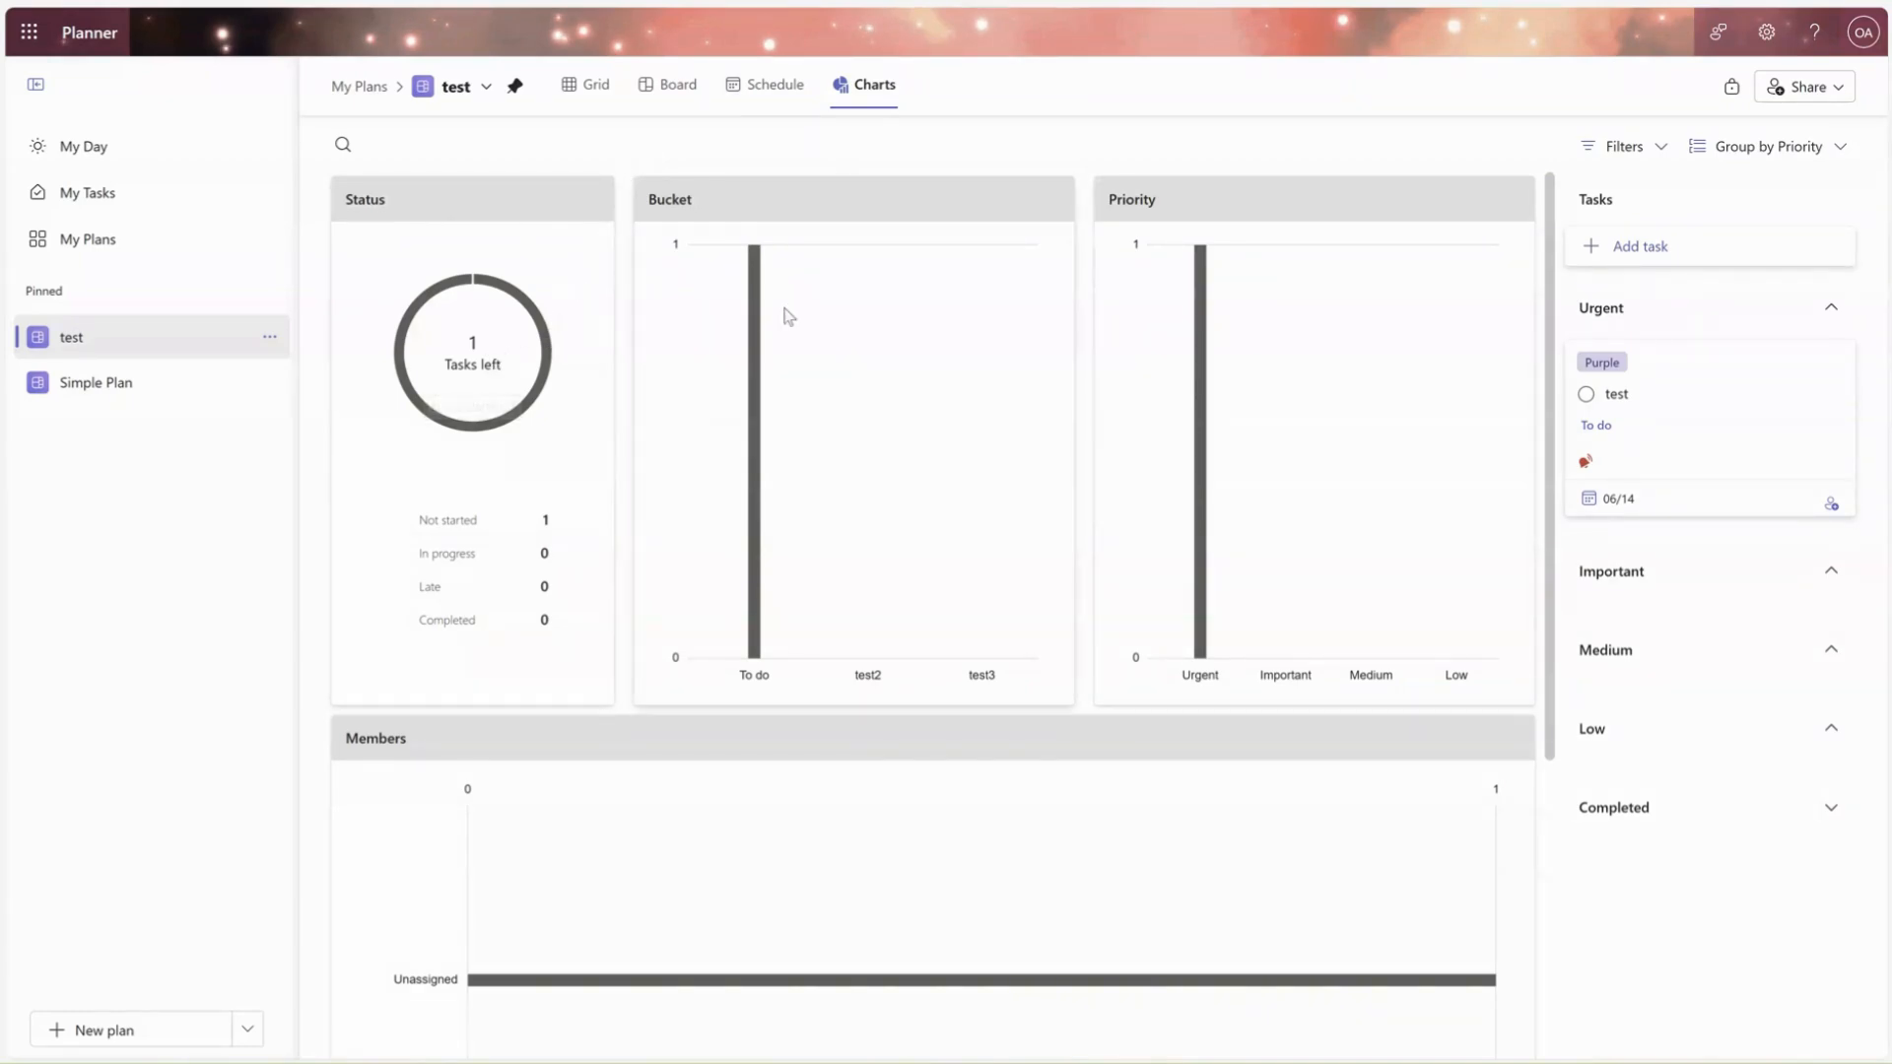
mouse_move(756, 344)
mouse_move(1204, 330)
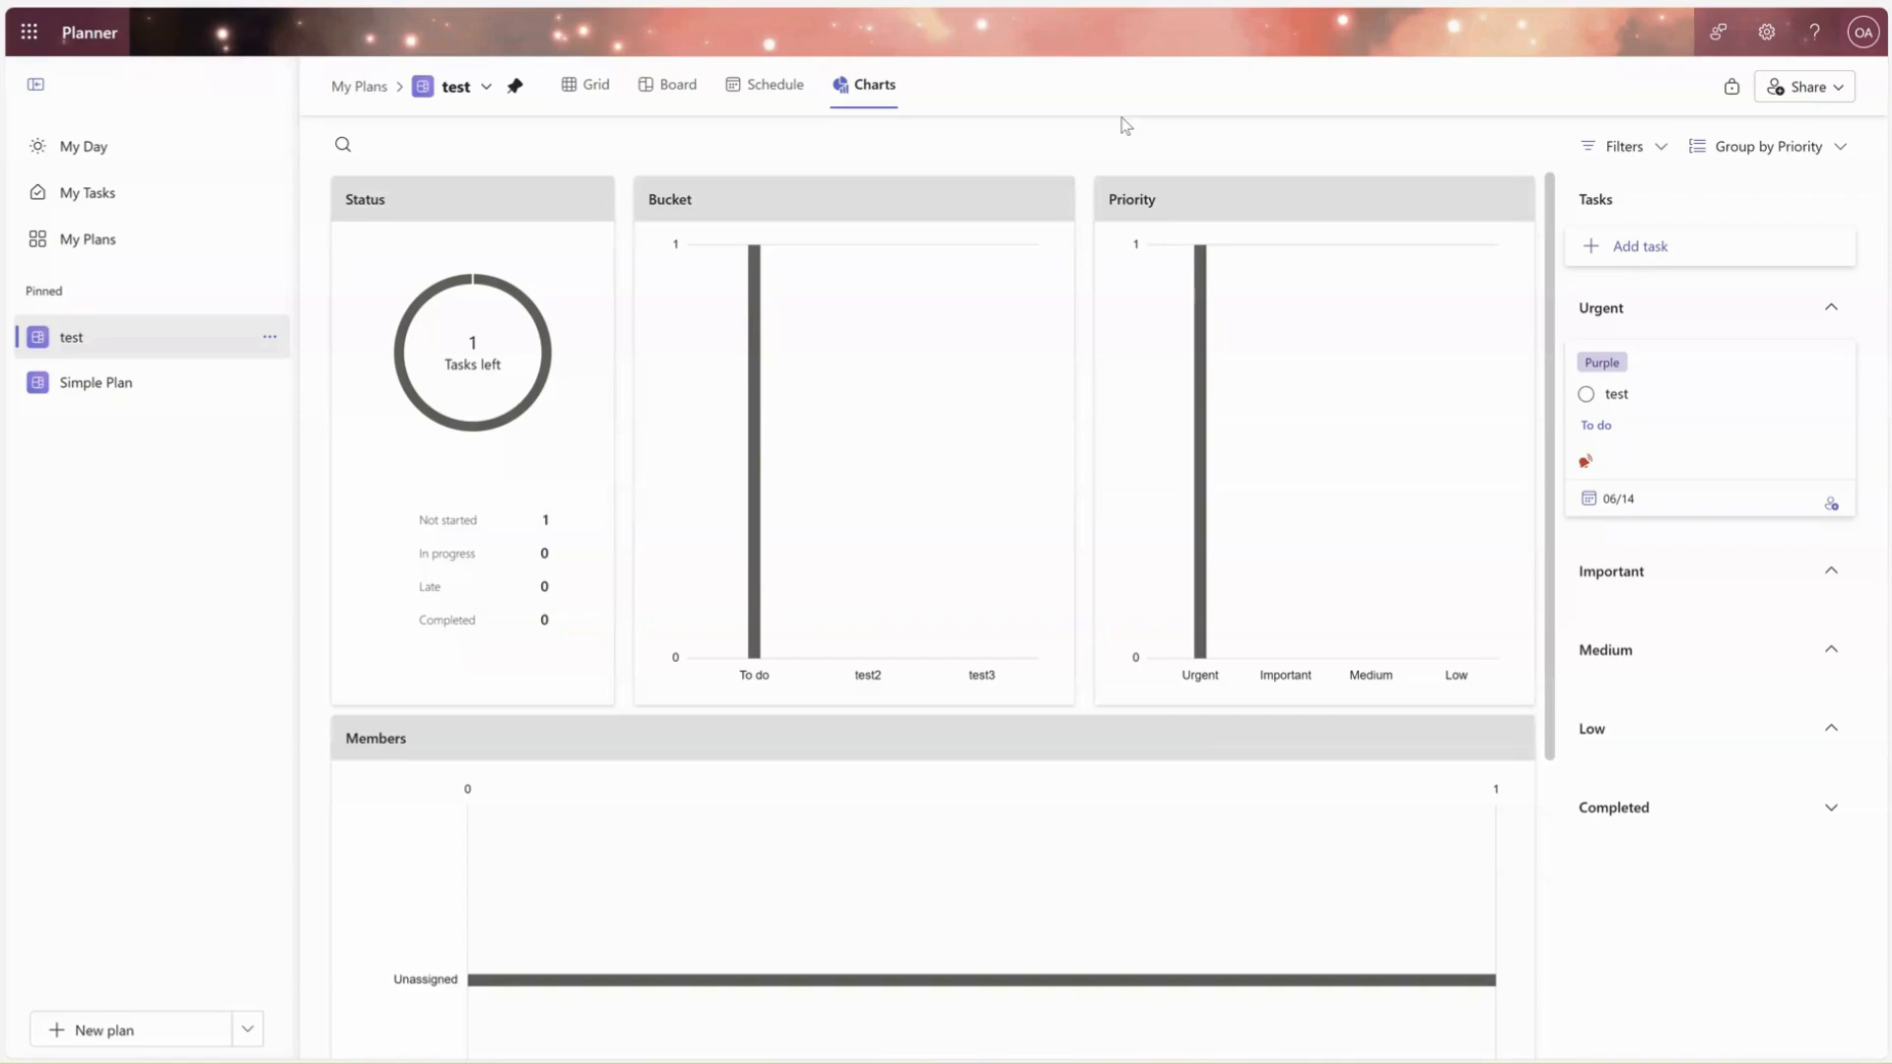
- From the board, share the test plan by creating a new group named test with the demo test account as member, and close the member details
click(671, 85)
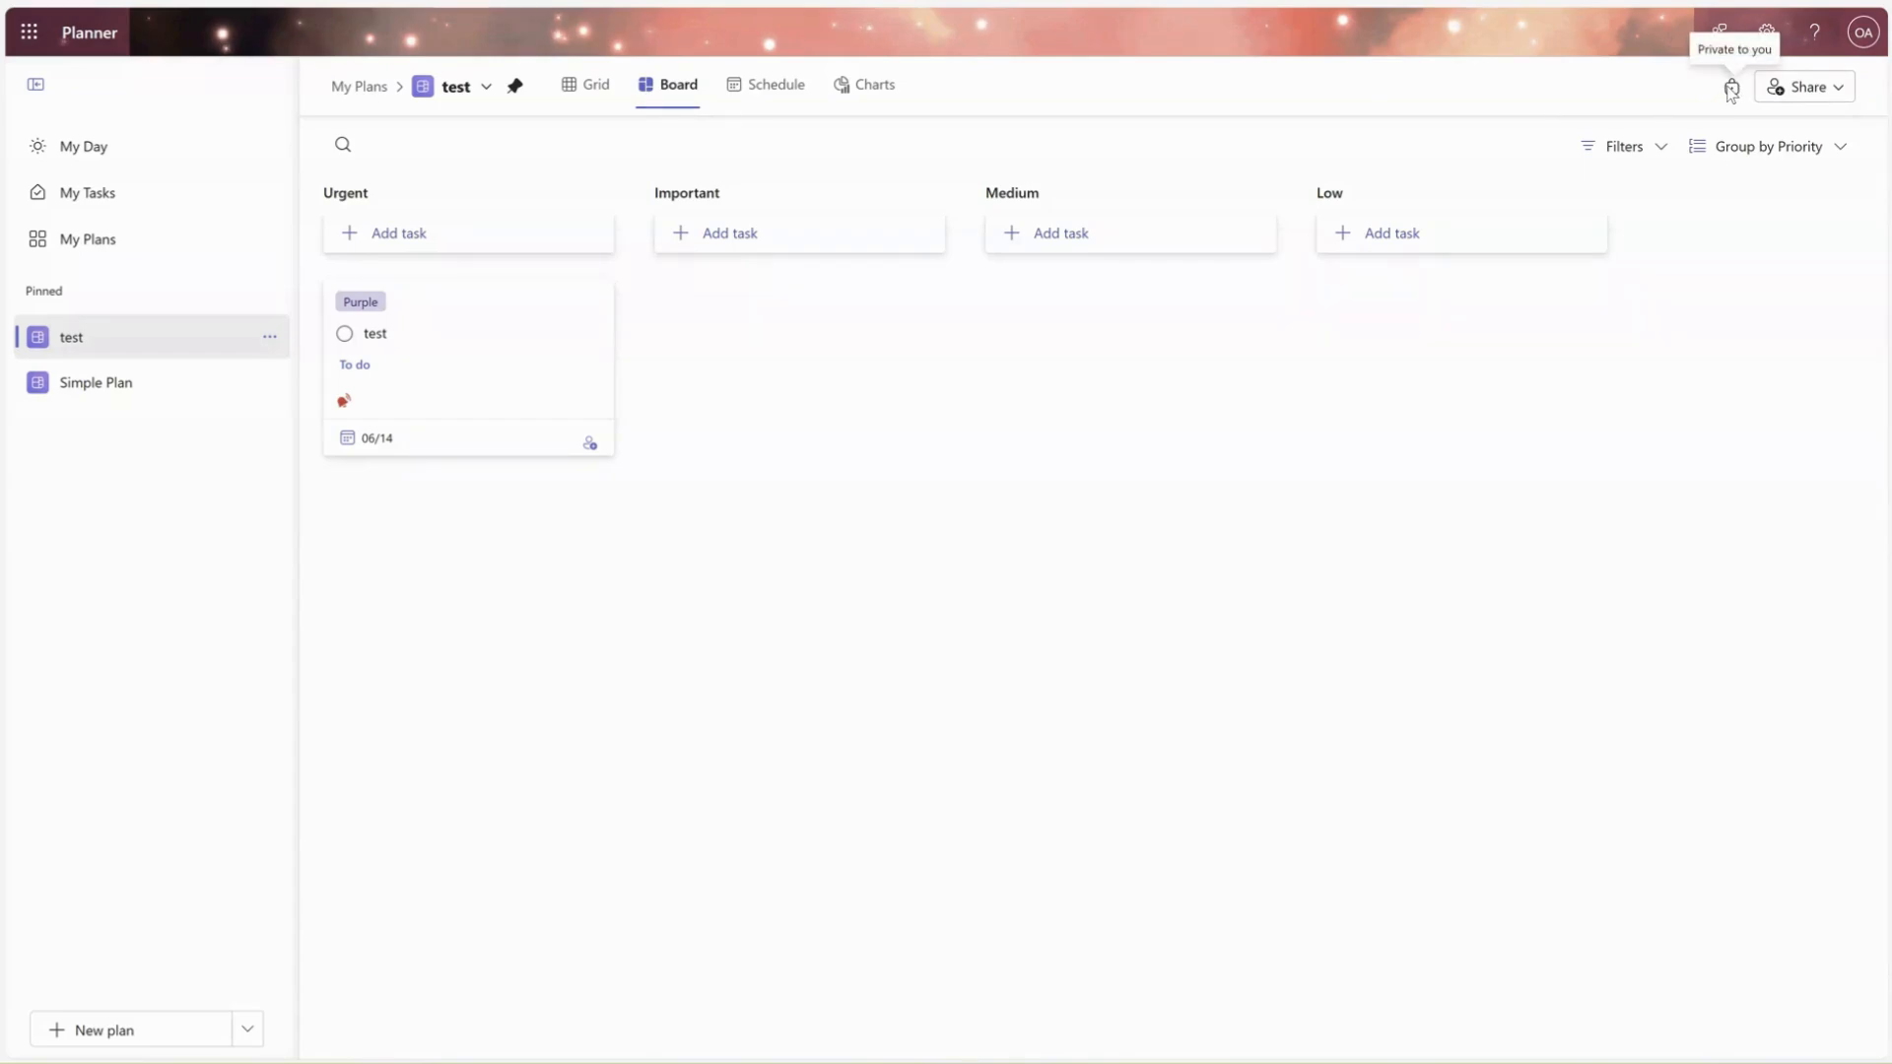
click(1837, 93)
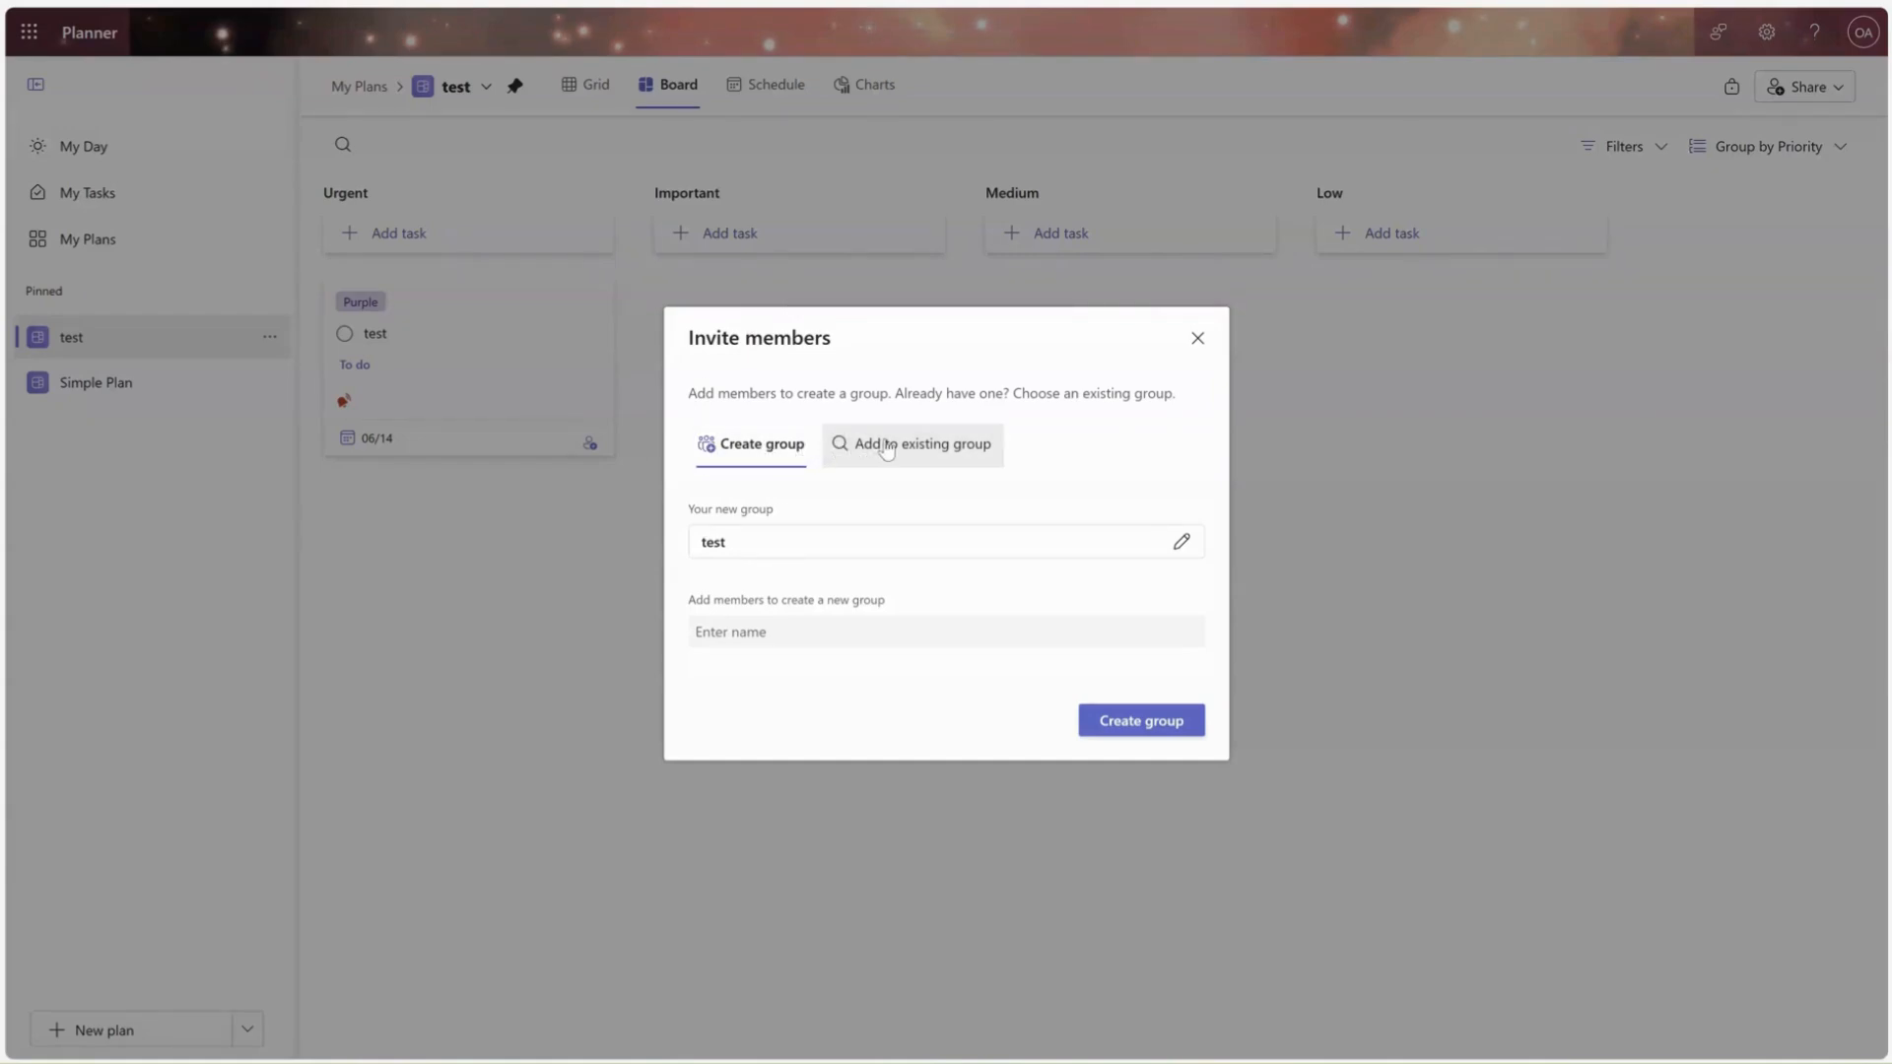
click(773, 631)
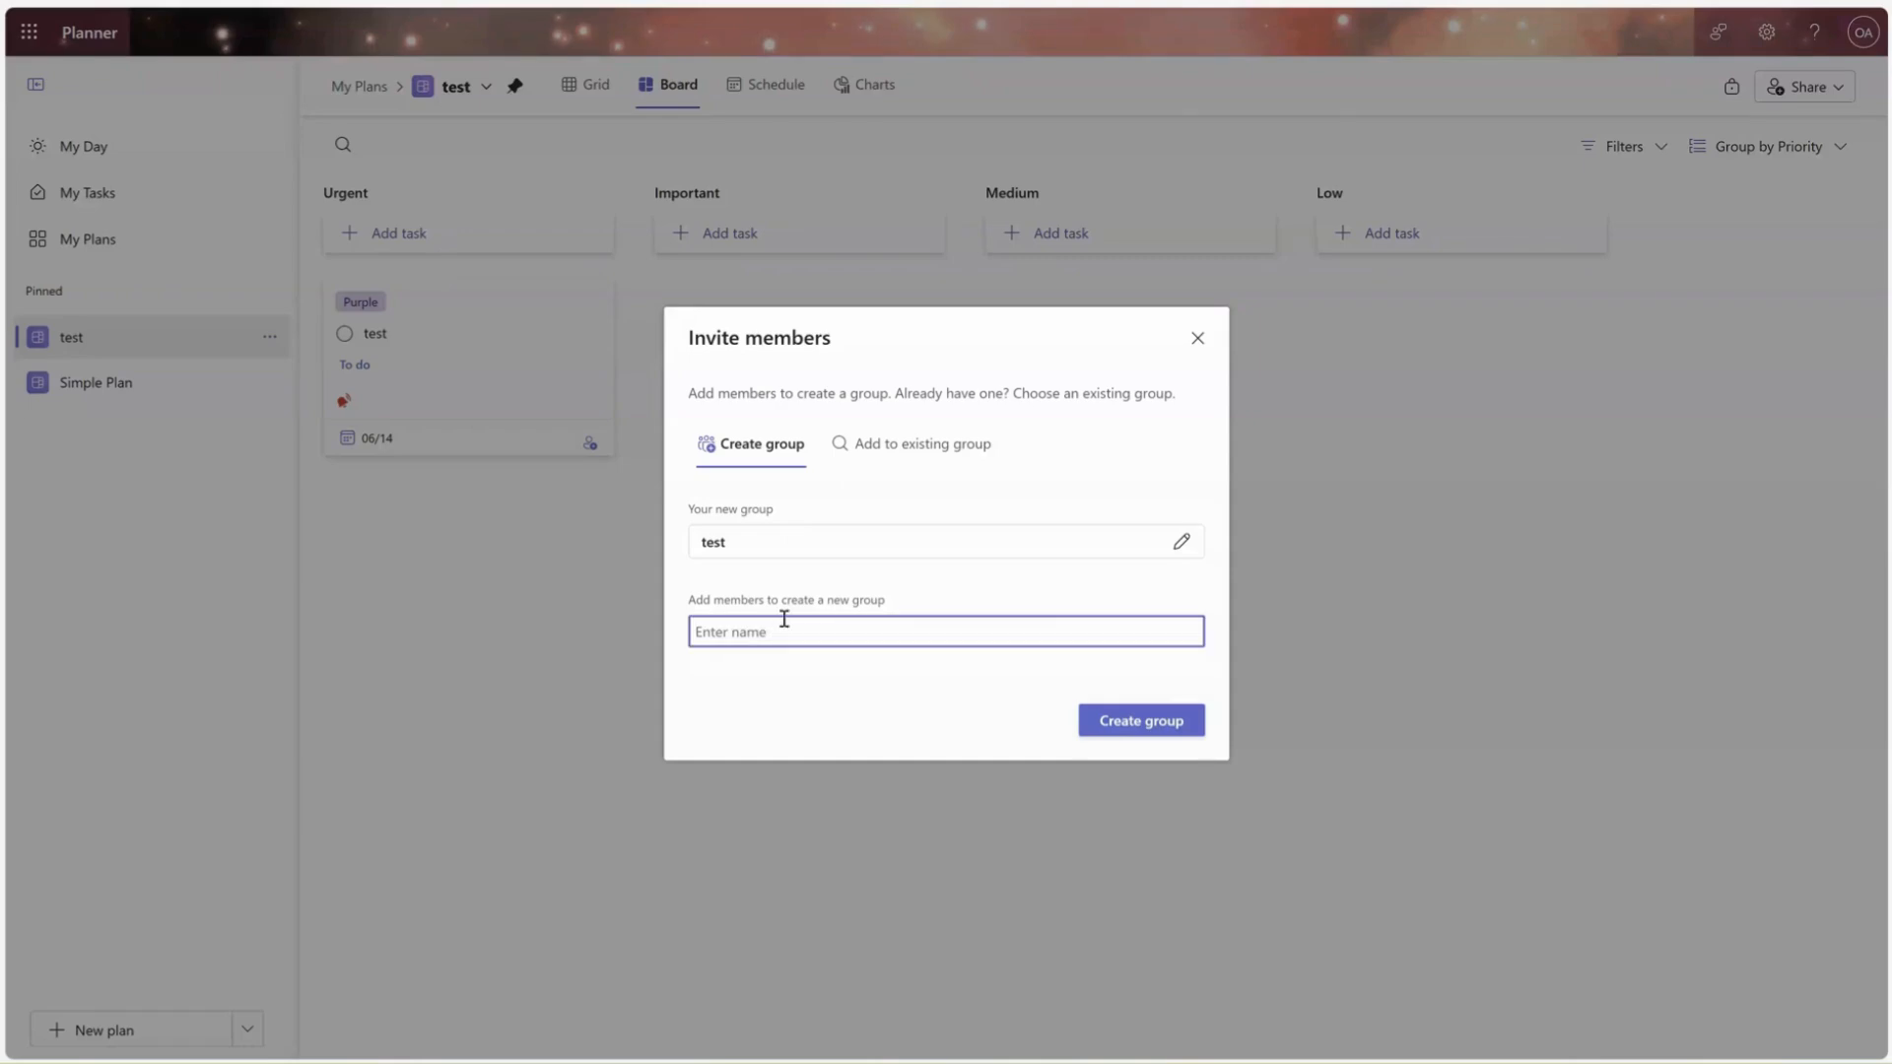
text(Test User)
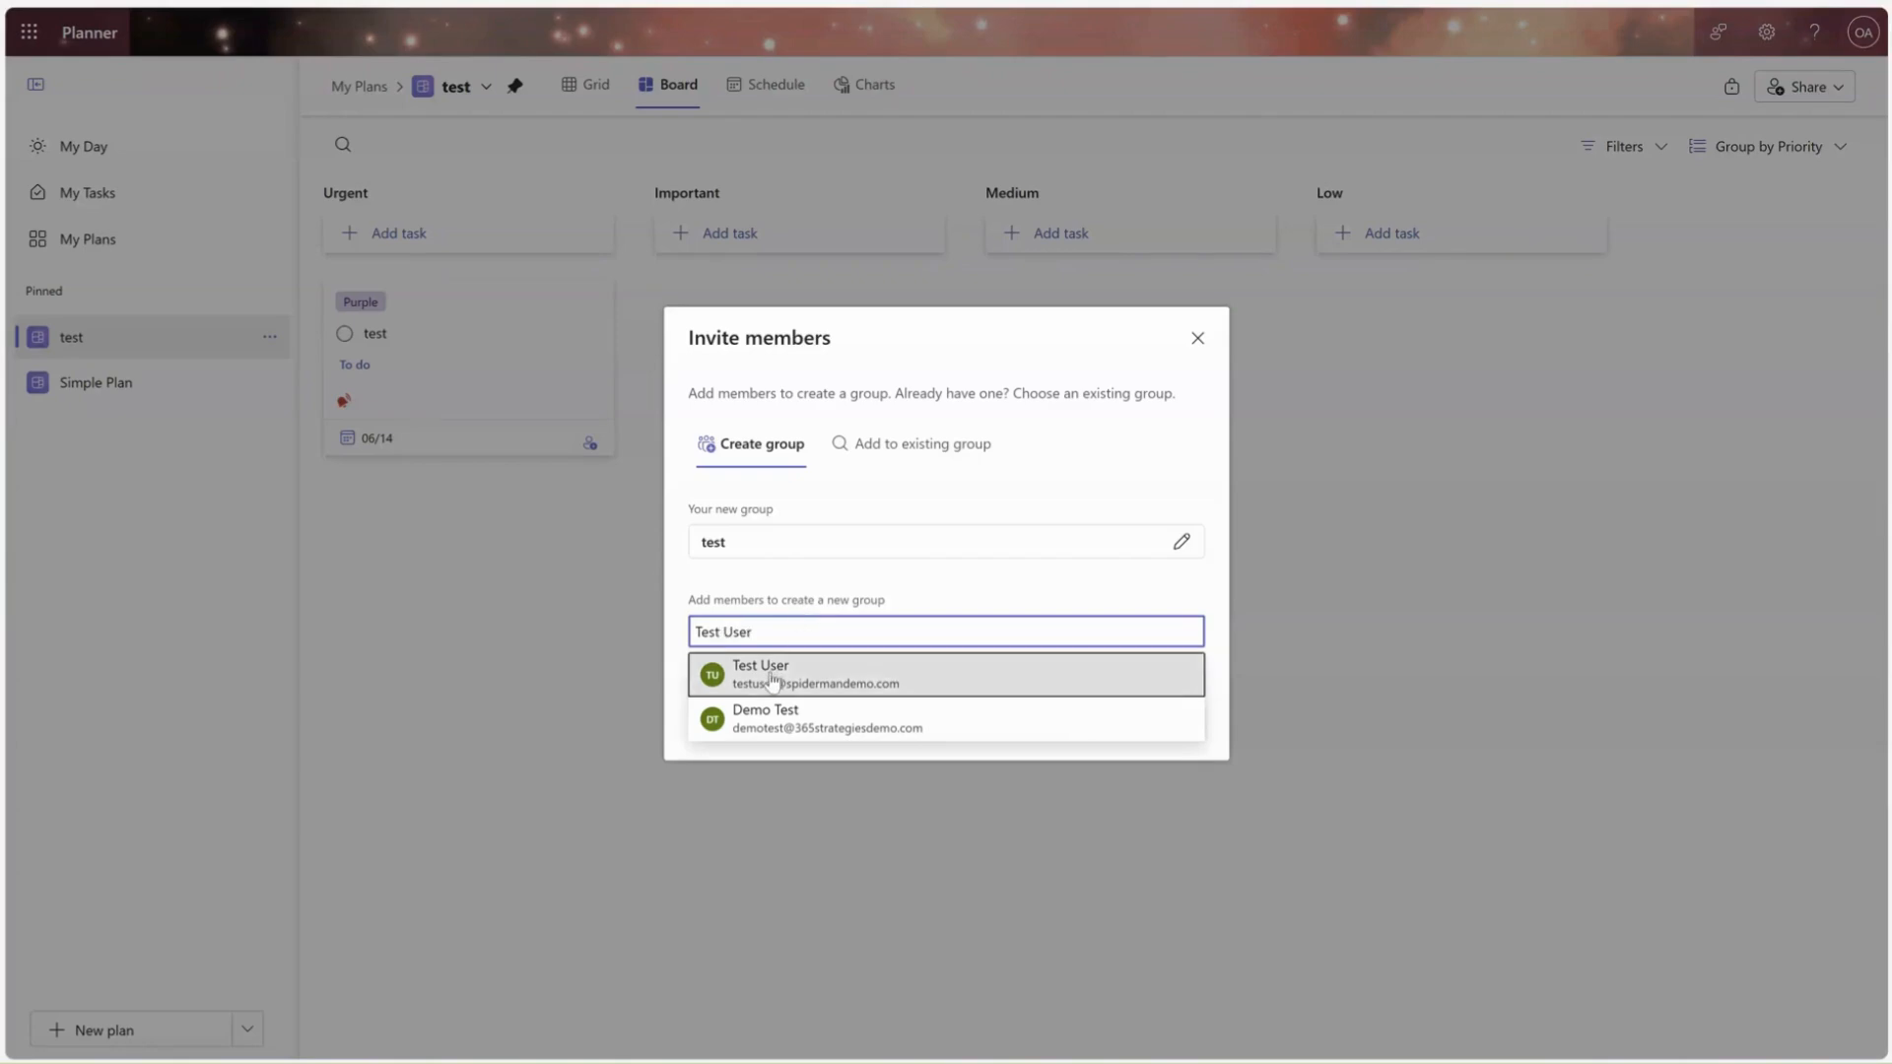
click(772, 676)
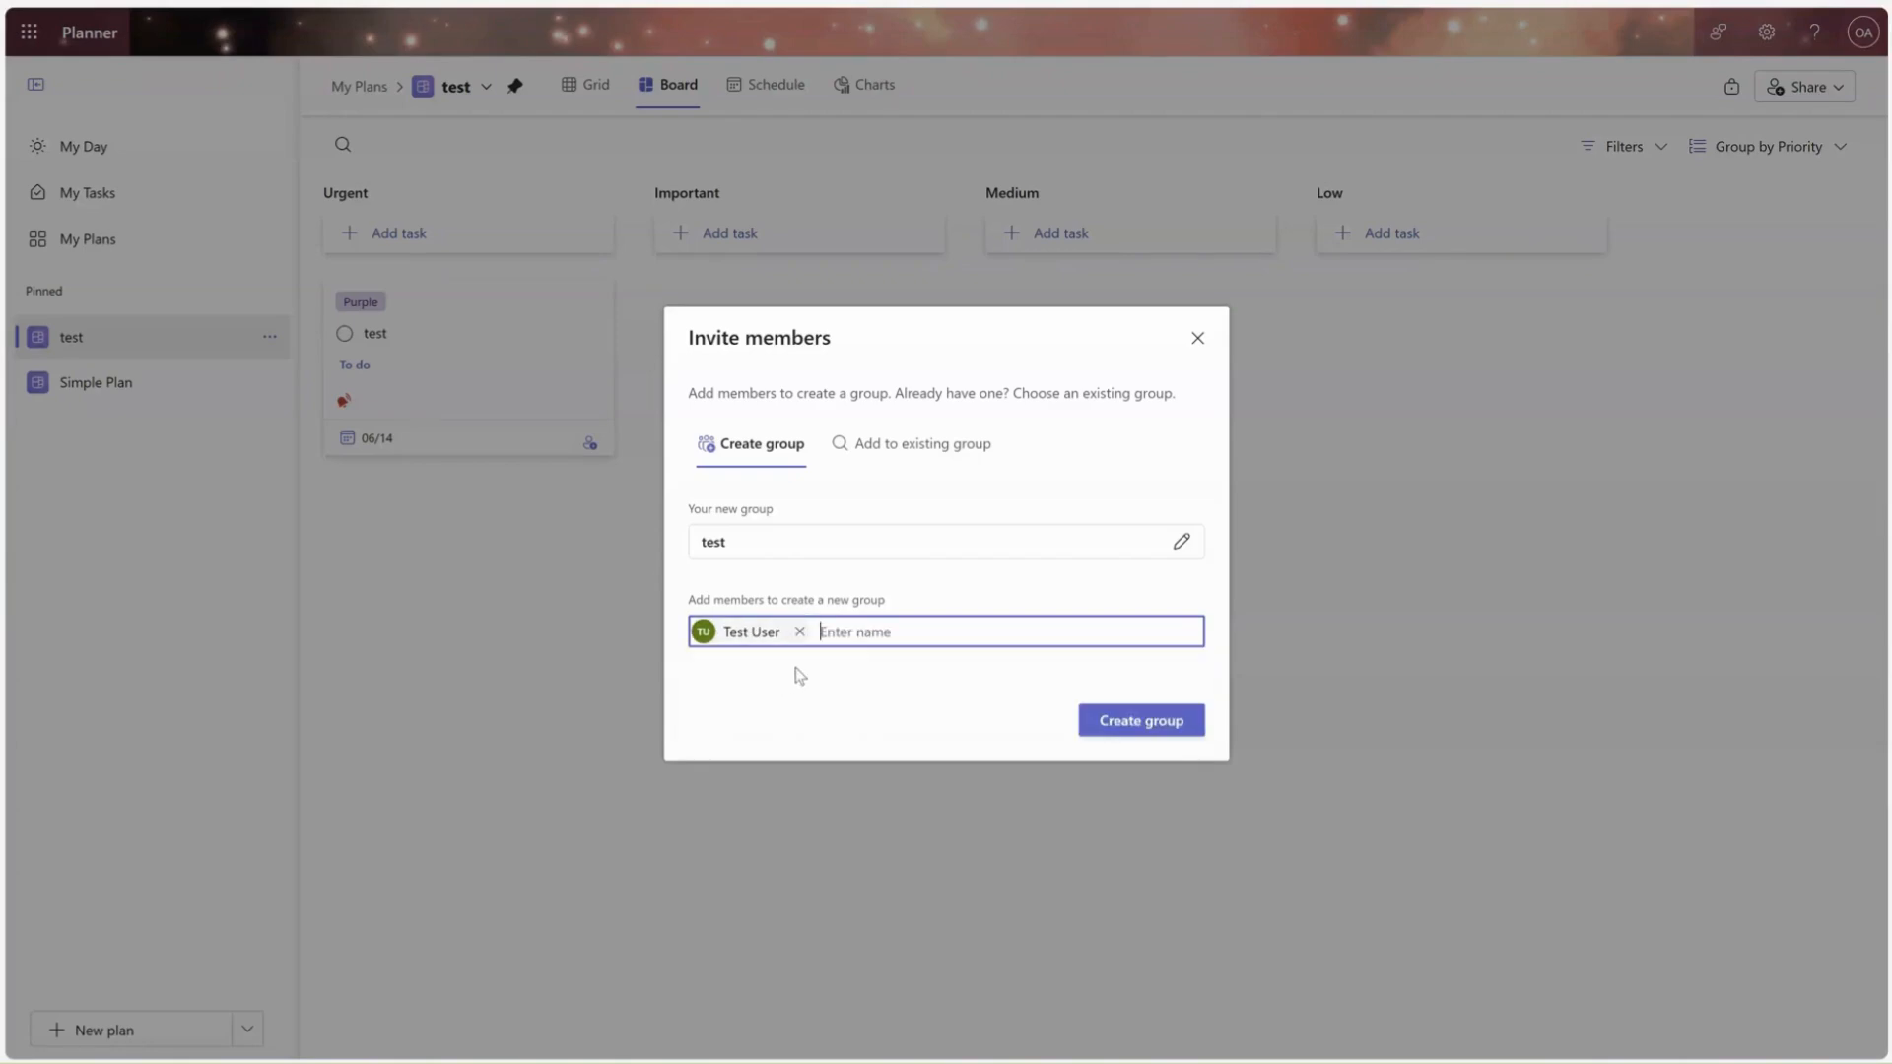
click(1134, 722)
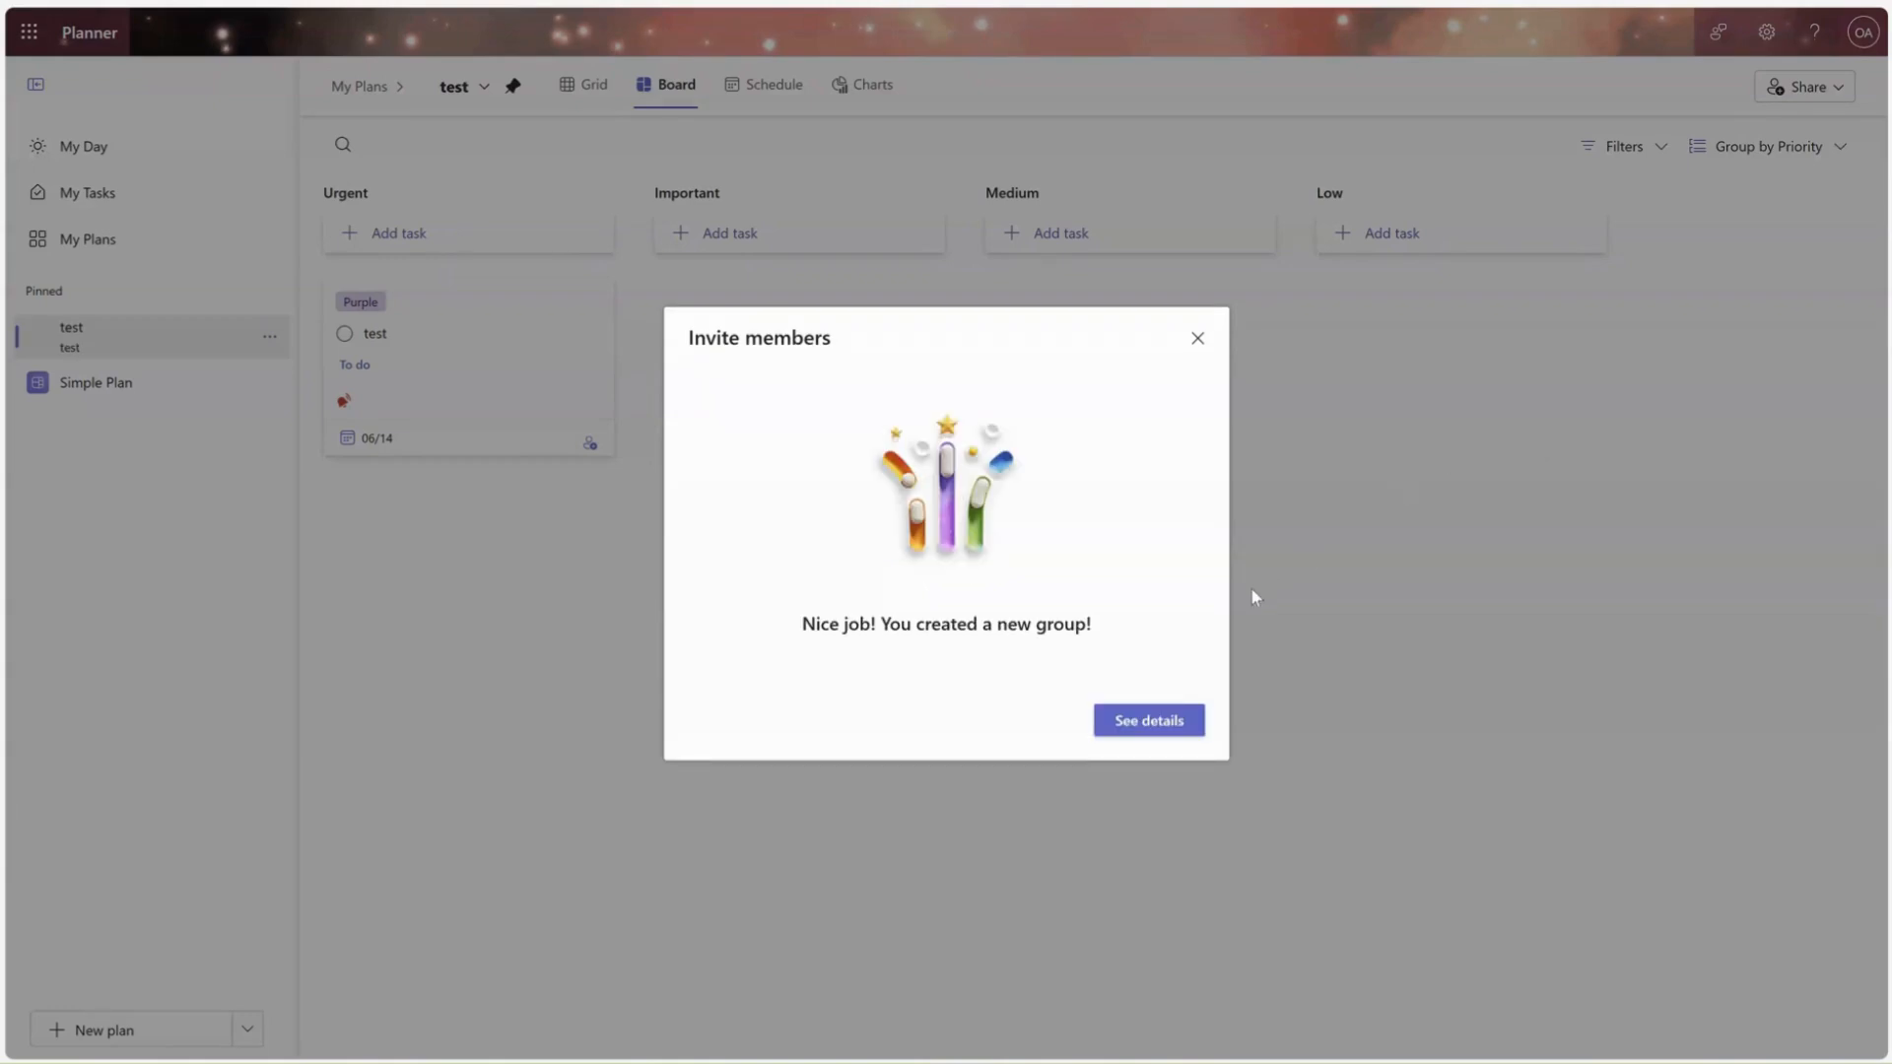
click(1133, 724)
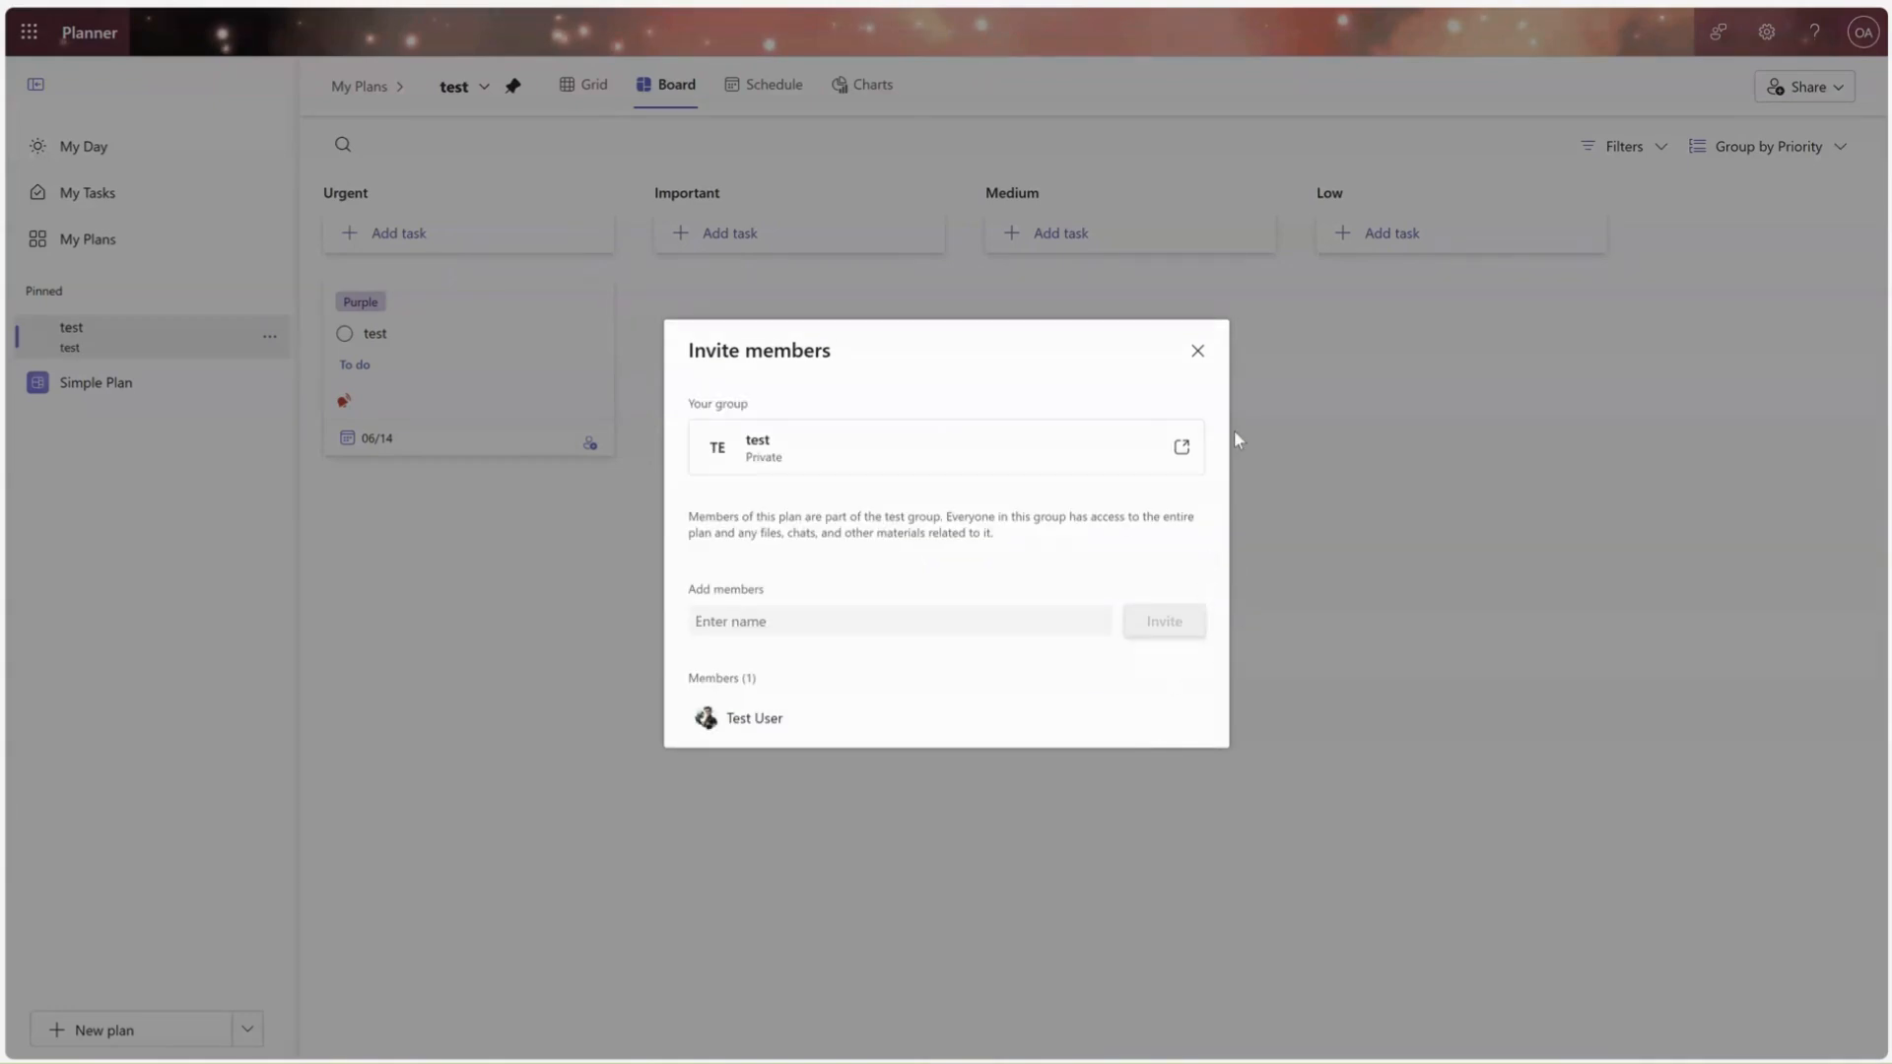
click(1198, 355)
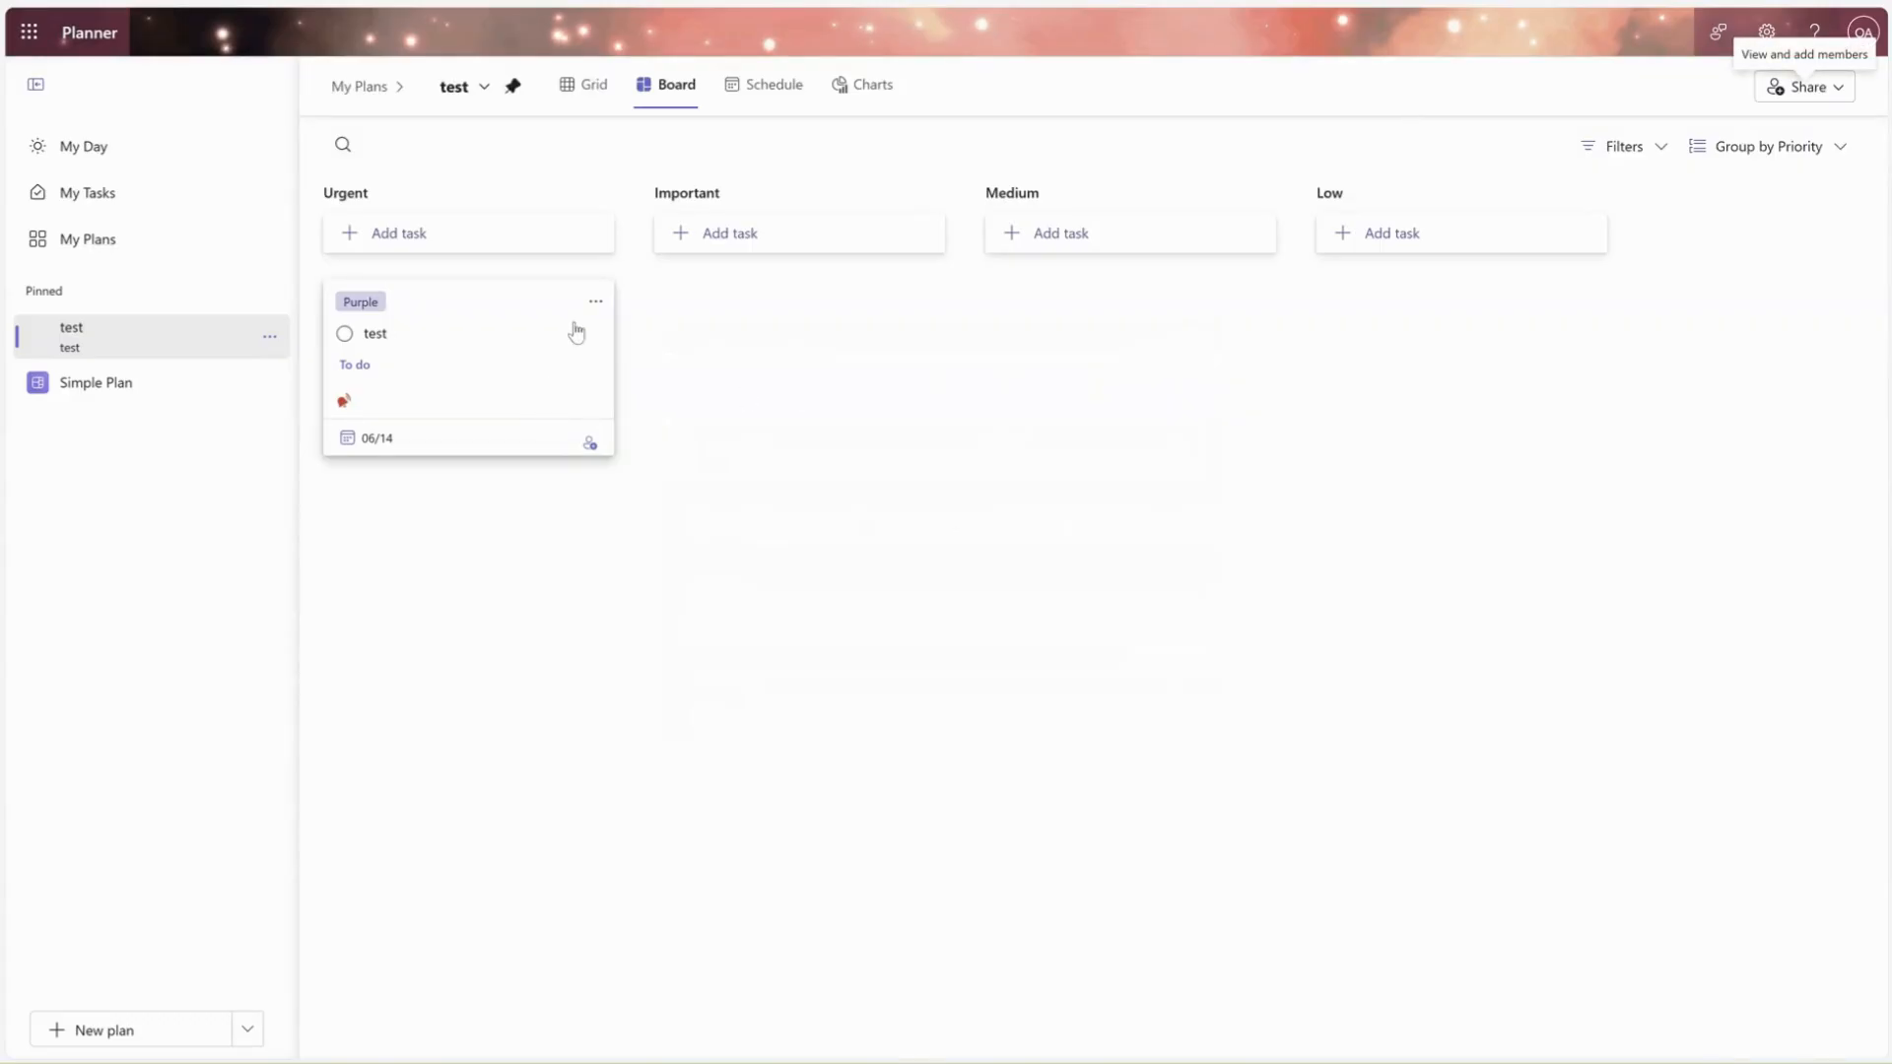
click(595, 301)
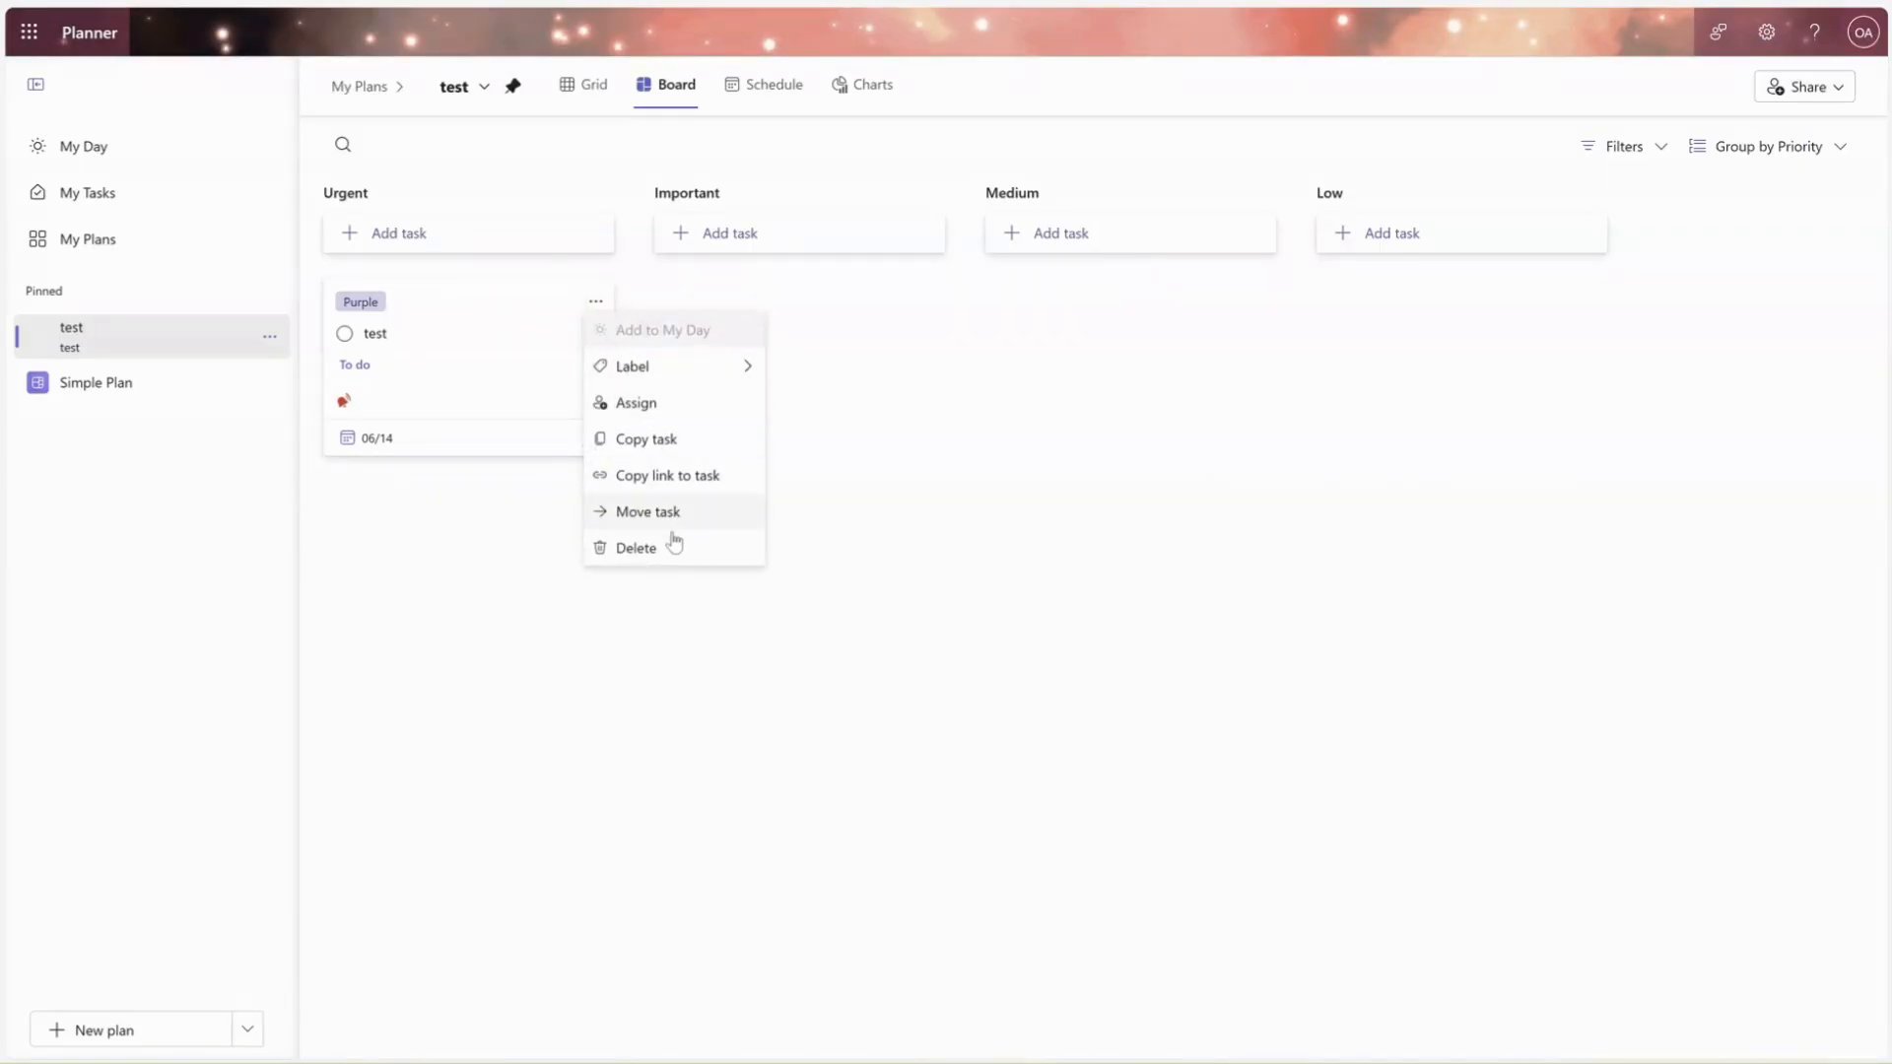
click(984, 440)
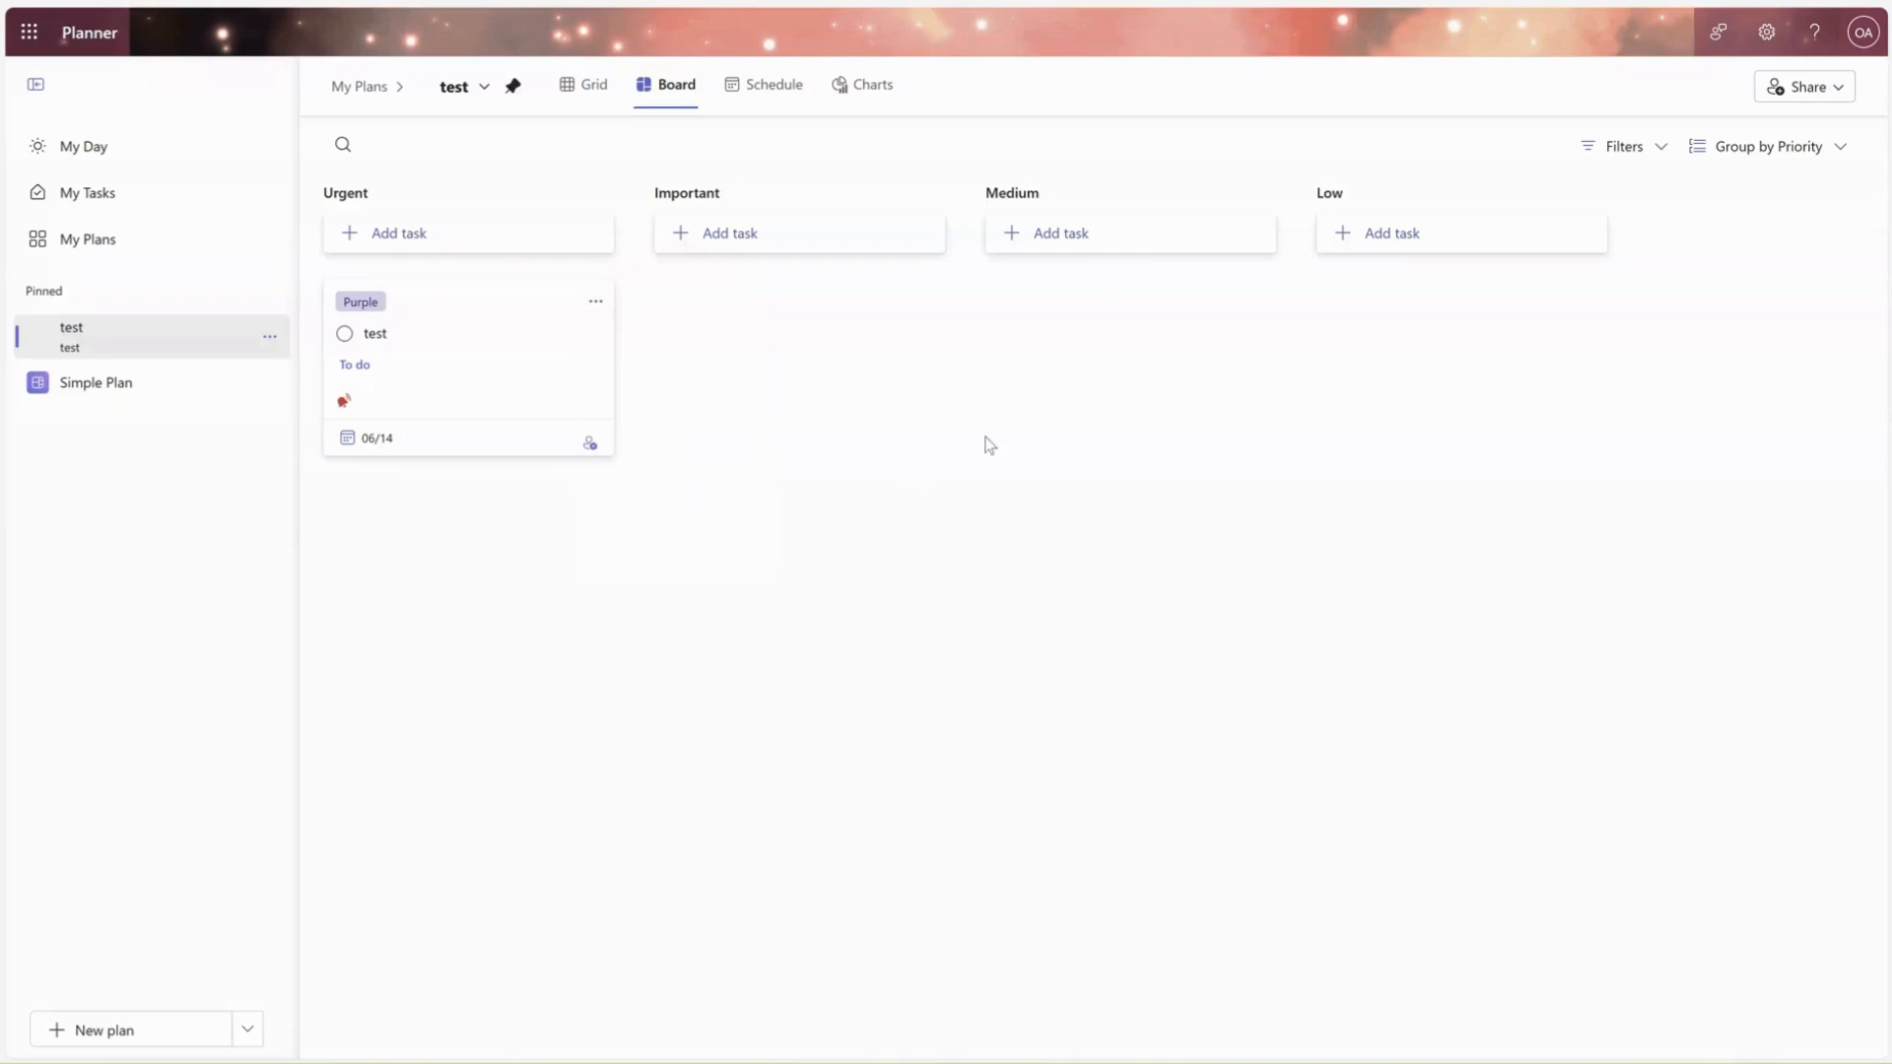
- Unpin the test plan and hide it from the list of recent plans in My Plans
click(268, 338)
click(296, 372)
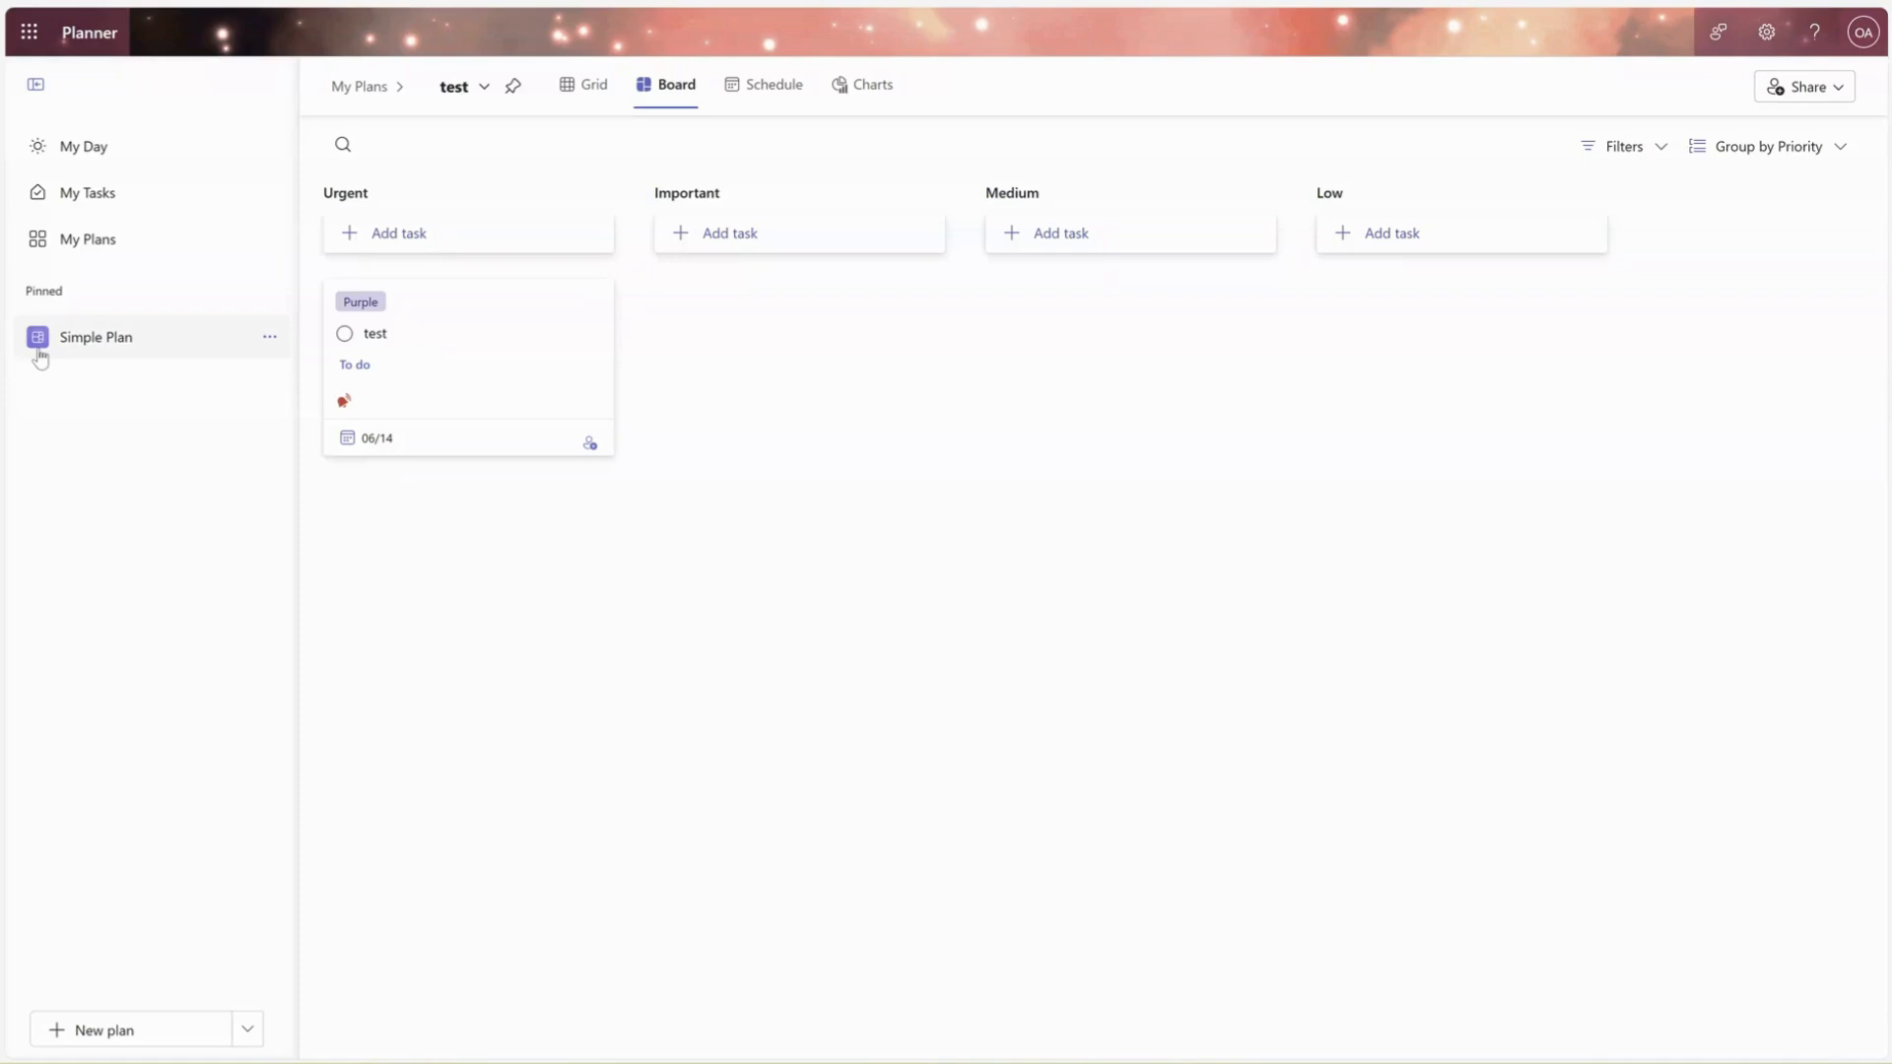
click(94, 242)
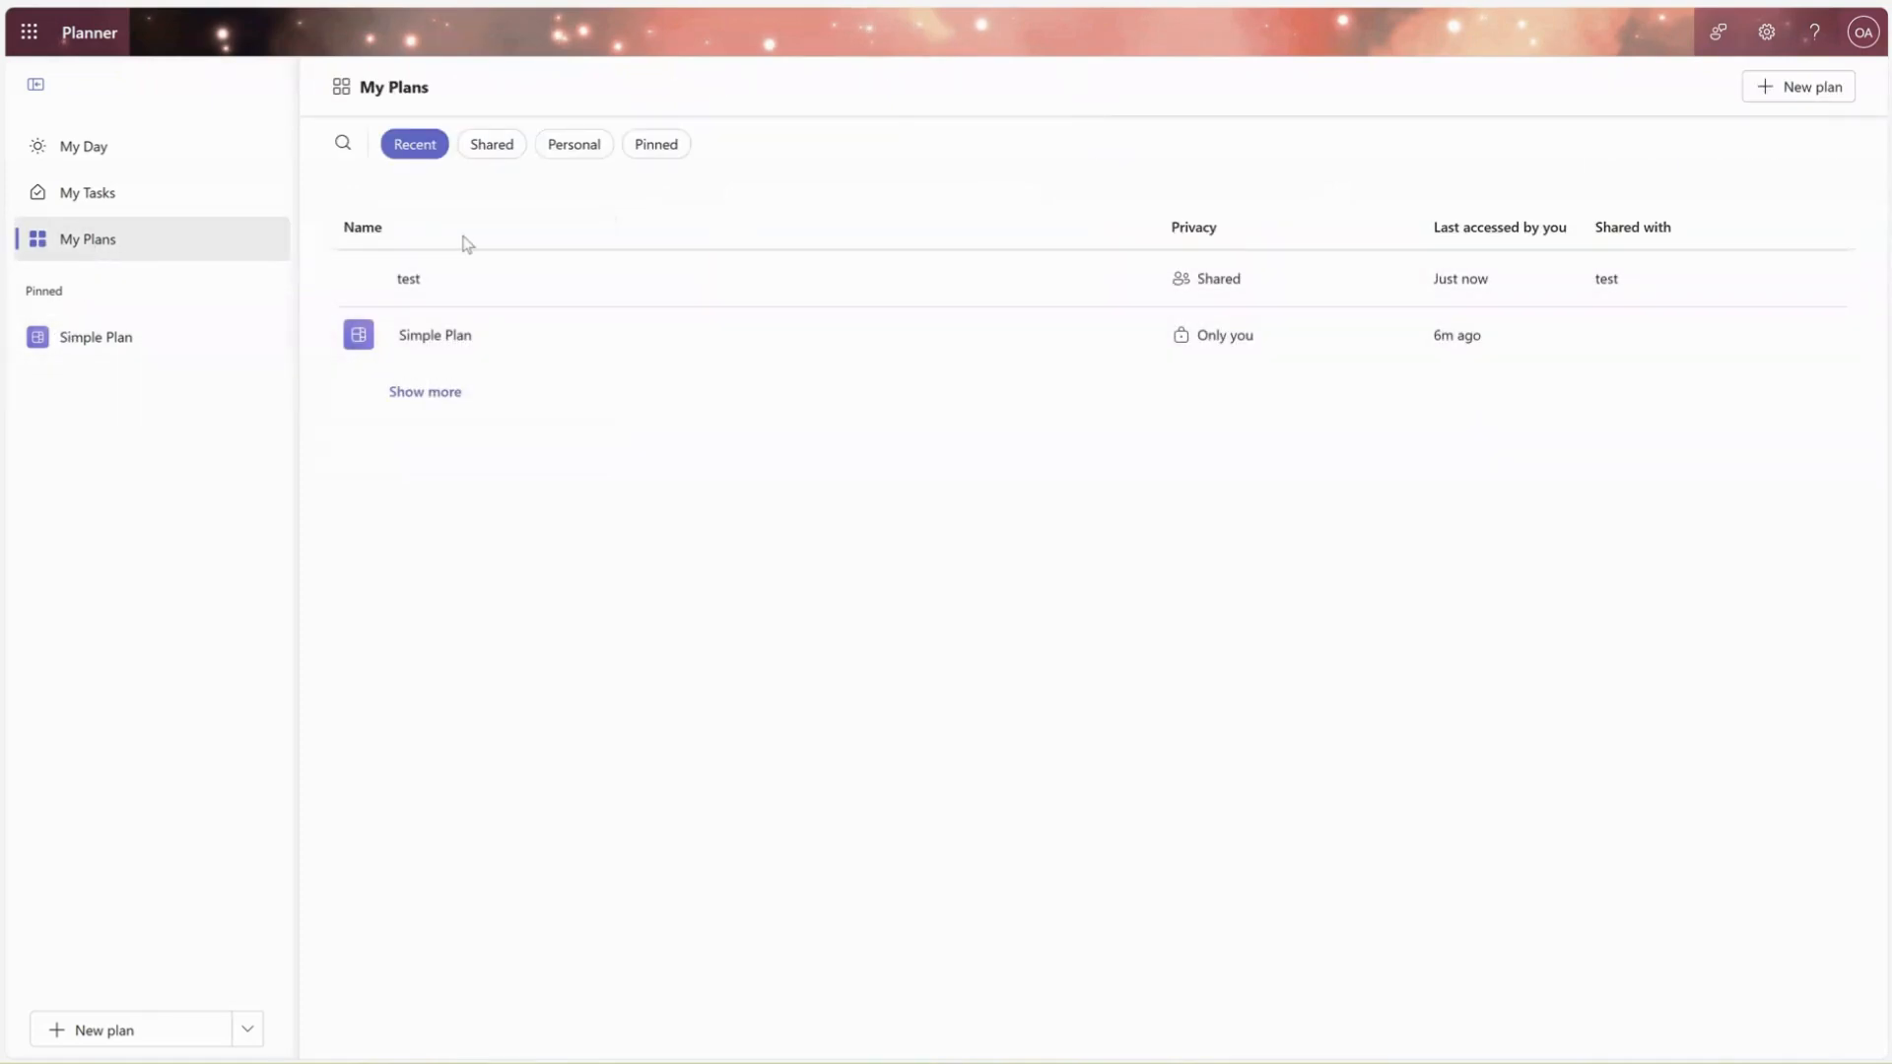
click(1130, 279)
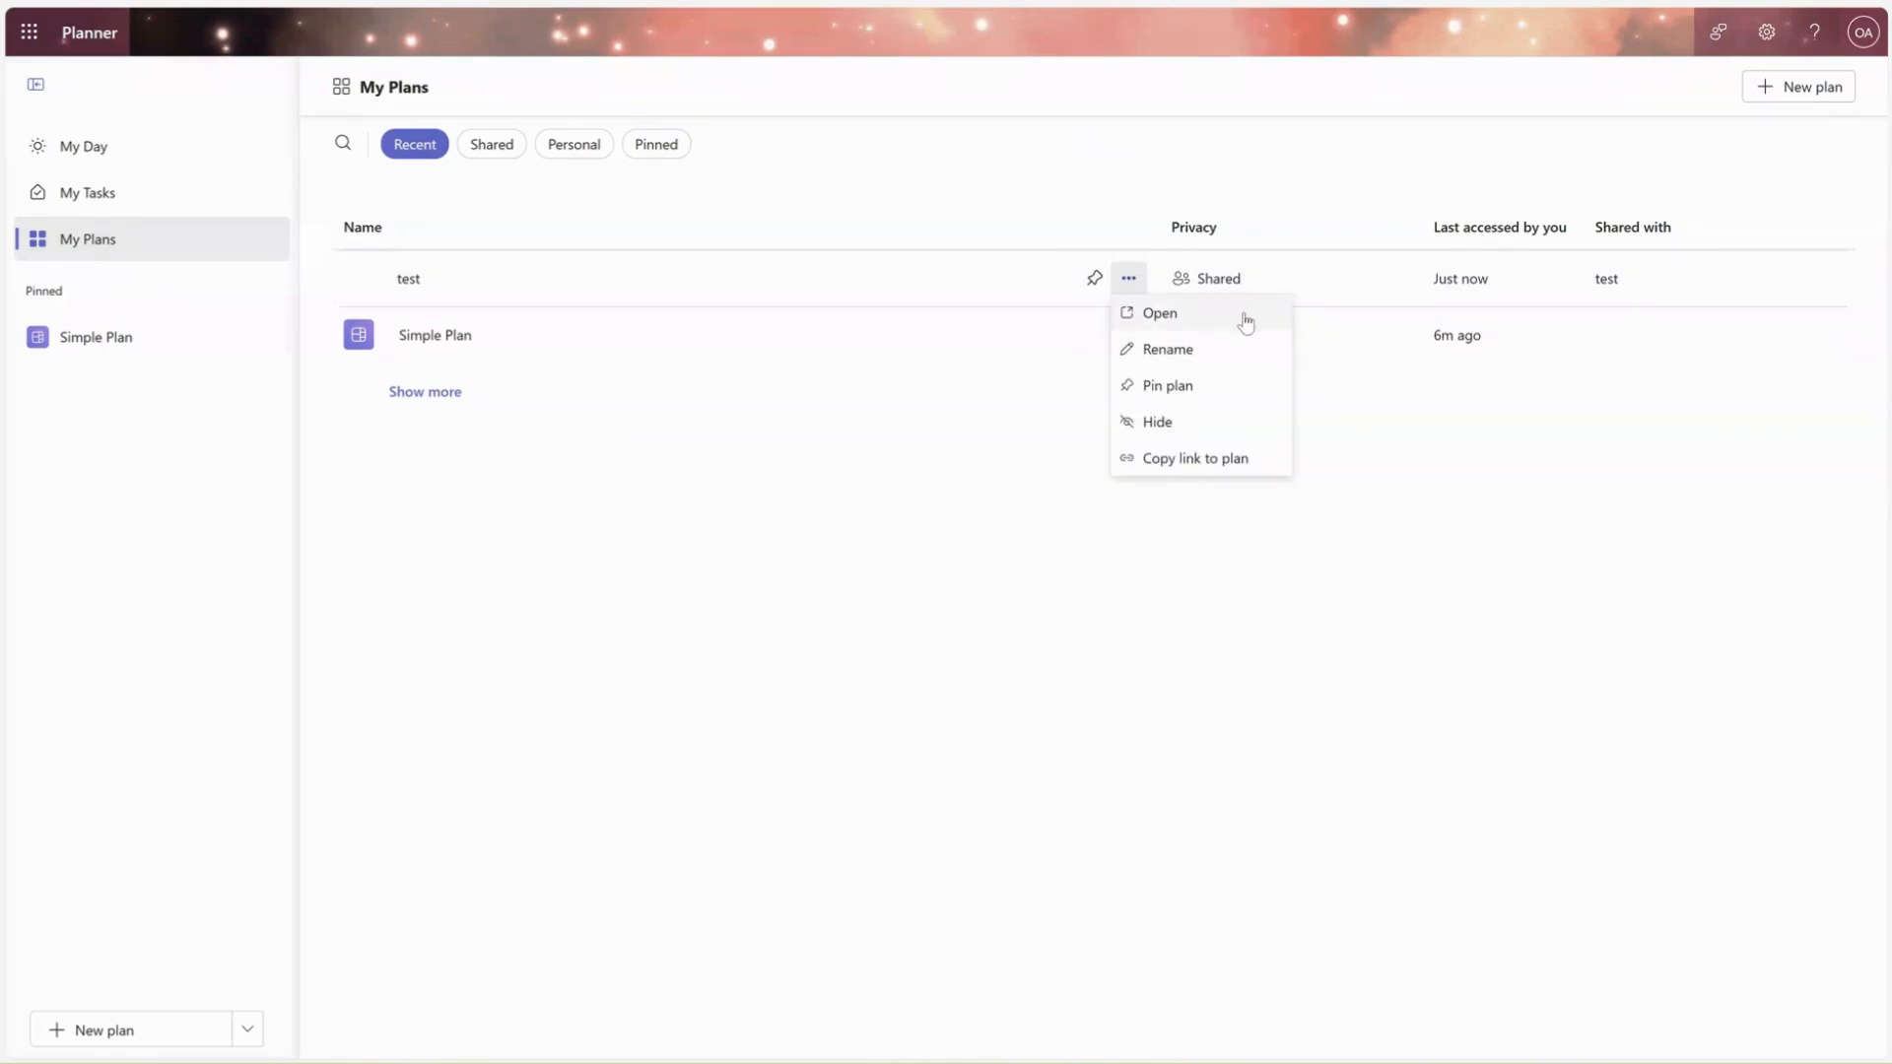
click(1230, 426)
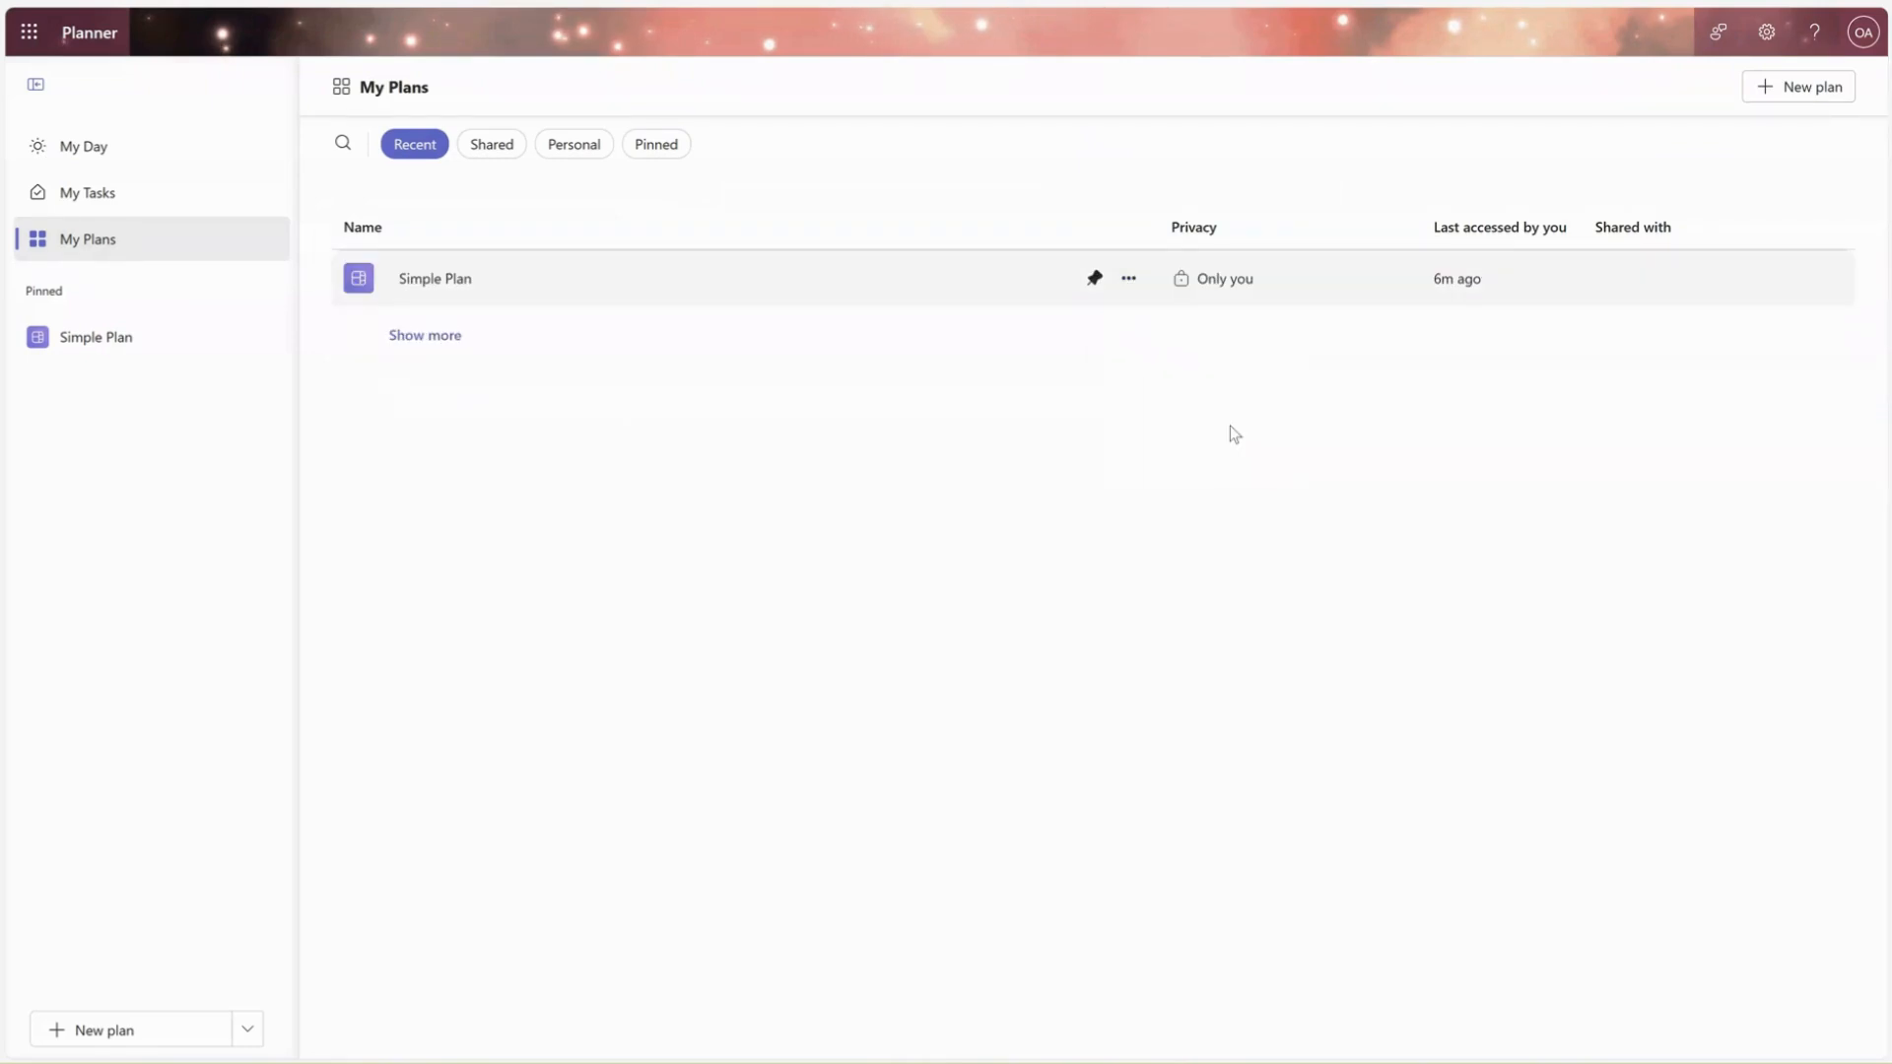